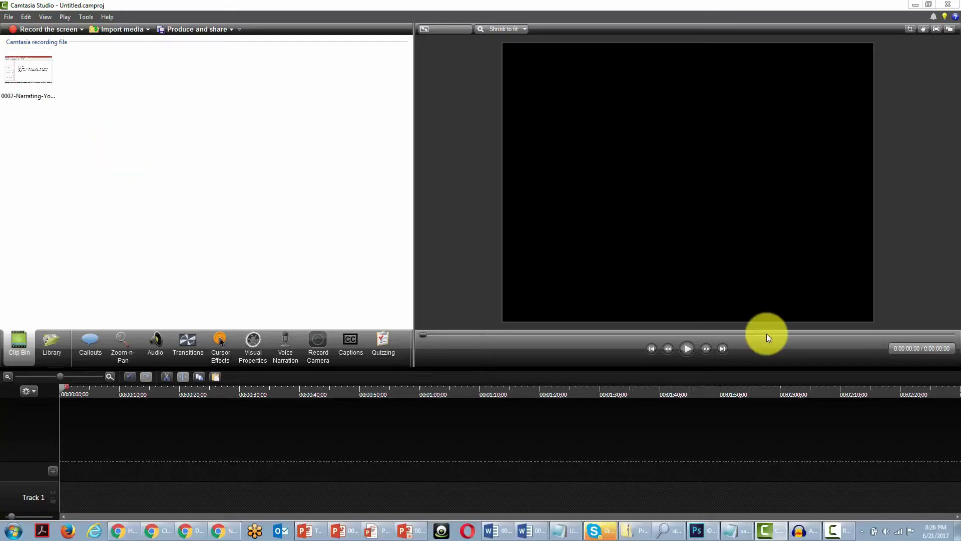
Add the 0002-Narrating-Your-Video-Audio recording to the timeline and split off and delete its portion before 00:01:20;22.
{"action": "right_click", "coordinate": [23, 70]}
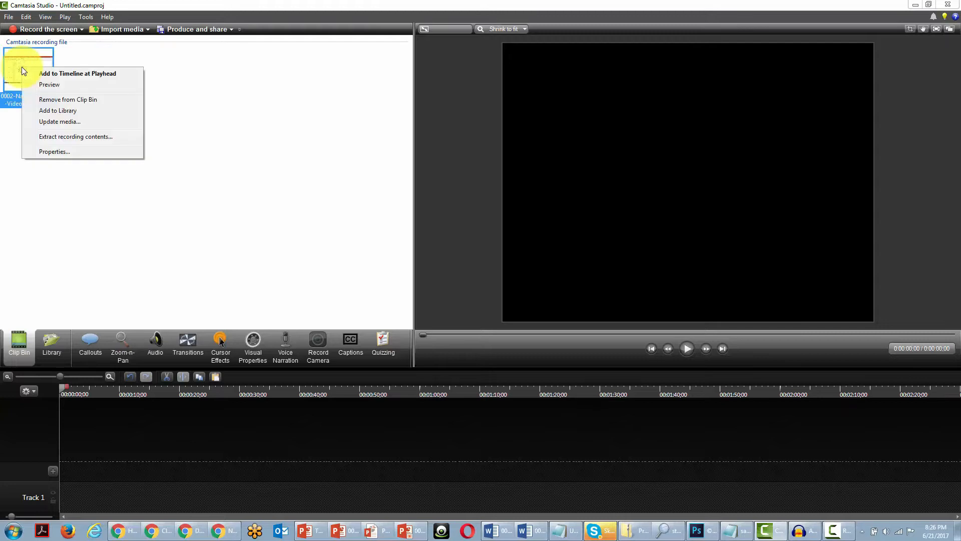
{"action": "left_click", "coordinate": [59, 71]}
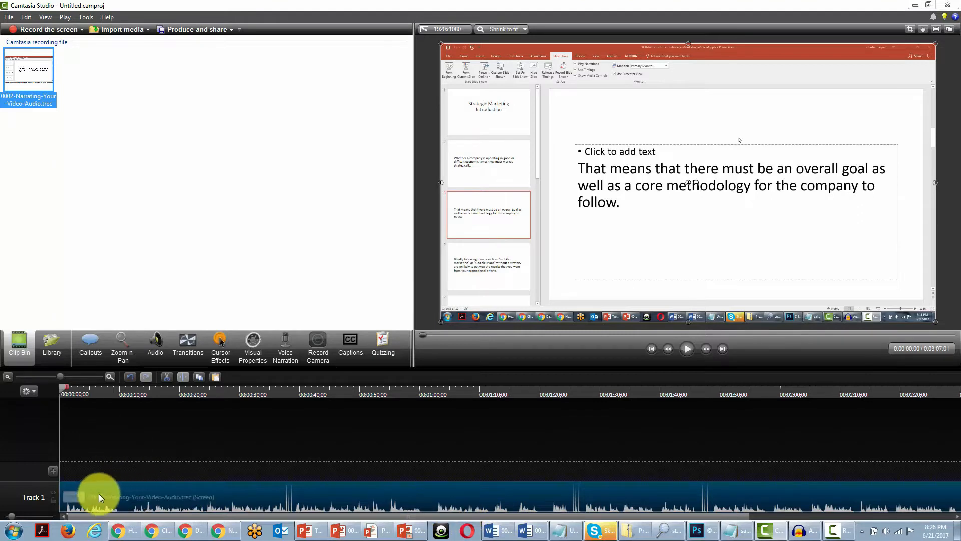
{"action": "left_click_drag", "start_coordinate": [61, 394], "coordinate": [546, 394]}
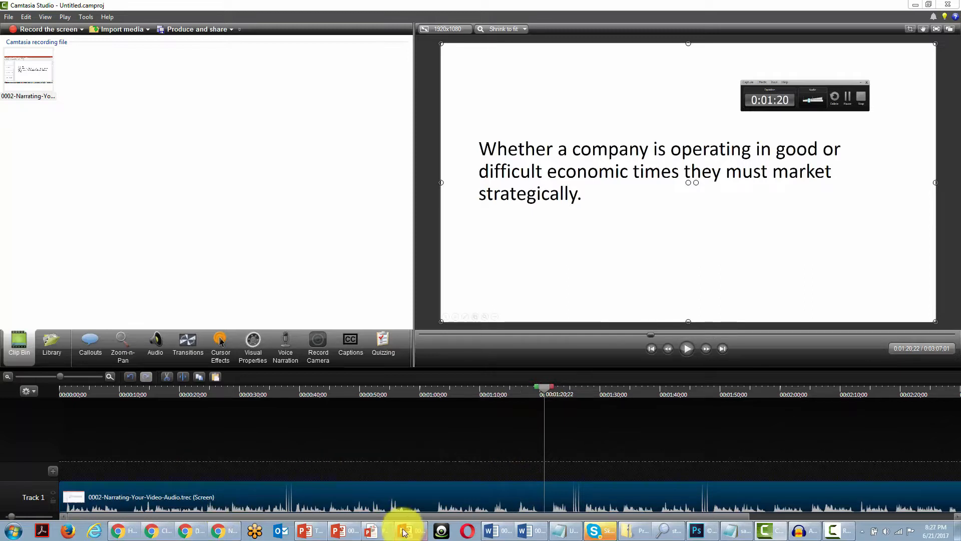
{"action": "mouse_move", "coordinate": [407, 526]}
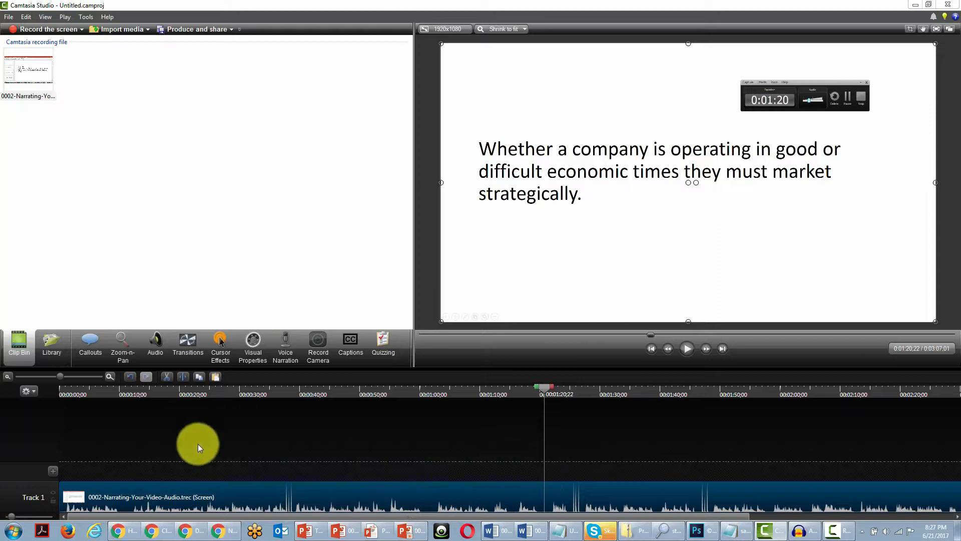
{"action": "left_click", "coordinate": [440, 496]}
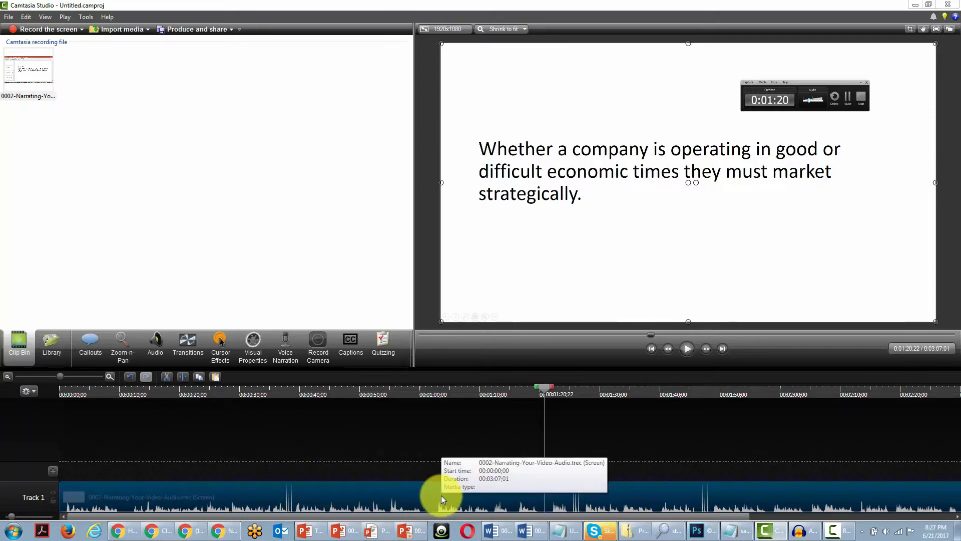
{"action": "left_click", "coordinate": [183, 377]}
{"action": "left_click", "coordinate": [344, 486]}
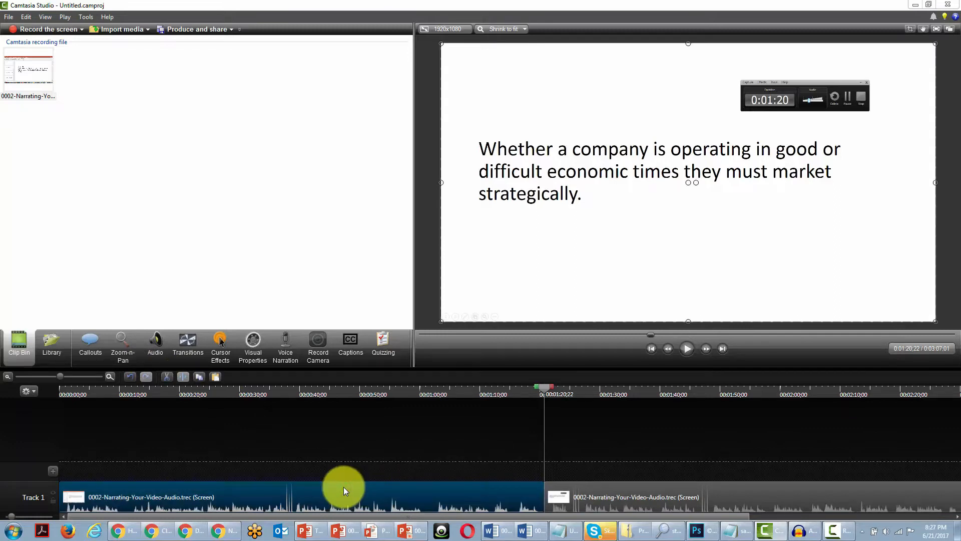
{"action": "key", "text": "Delete"}
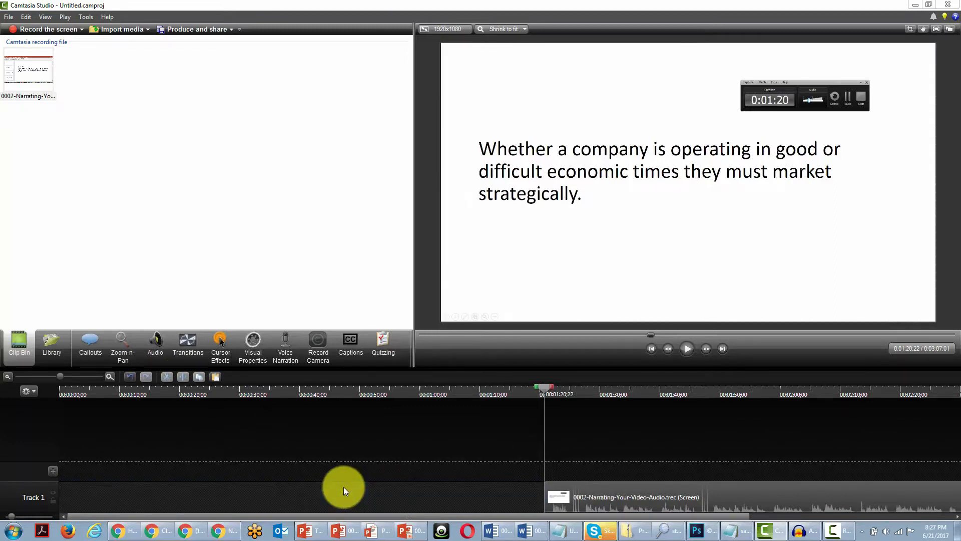
Move the remaining clip to the very start of Track 1 and return the playhead to the beginning.
{"action": "key", "text": "Home"}
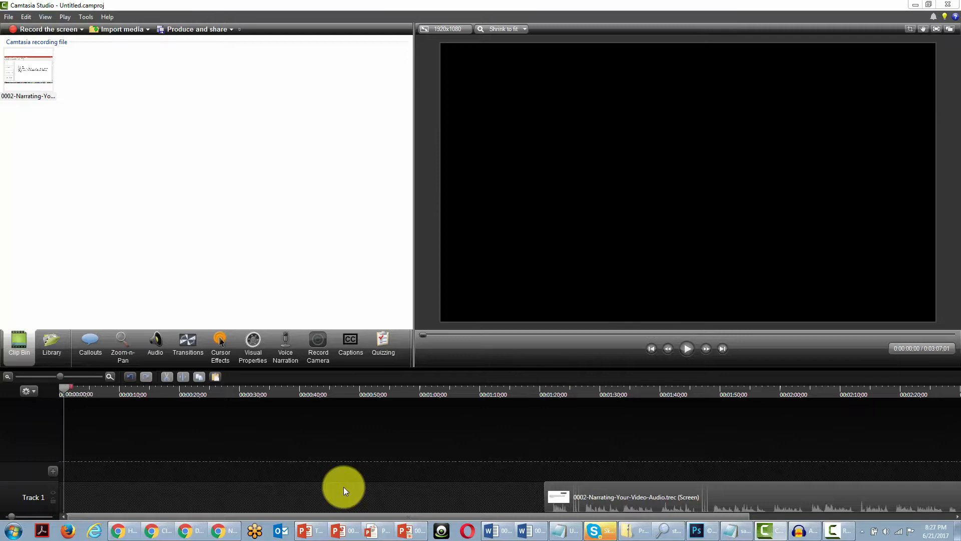
{"action": "left_click_drag", "start_coordinate": [630, 495], "coordinate": [29, 493]}
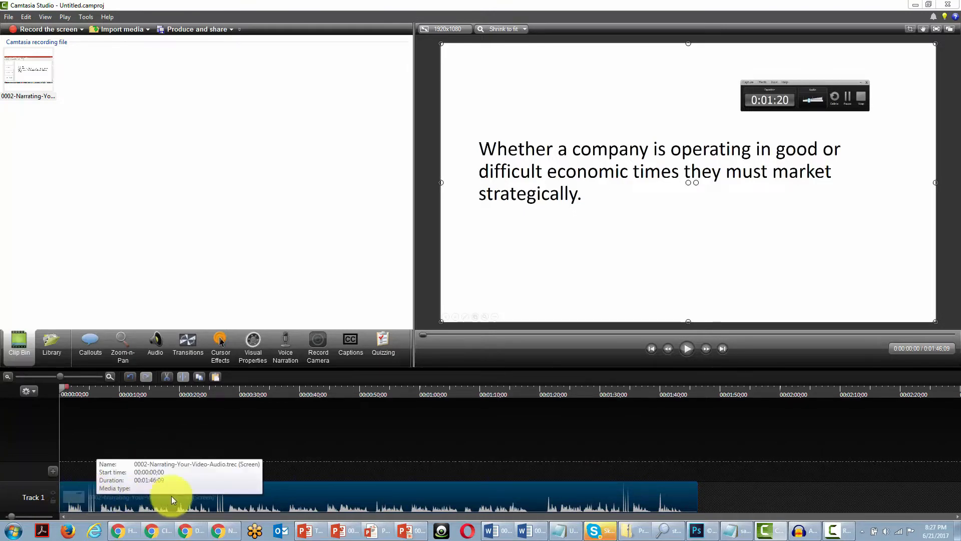
{"action": "left_click_drag", "start_coordinate": [62, 387], "coordinate": [46, 425]}
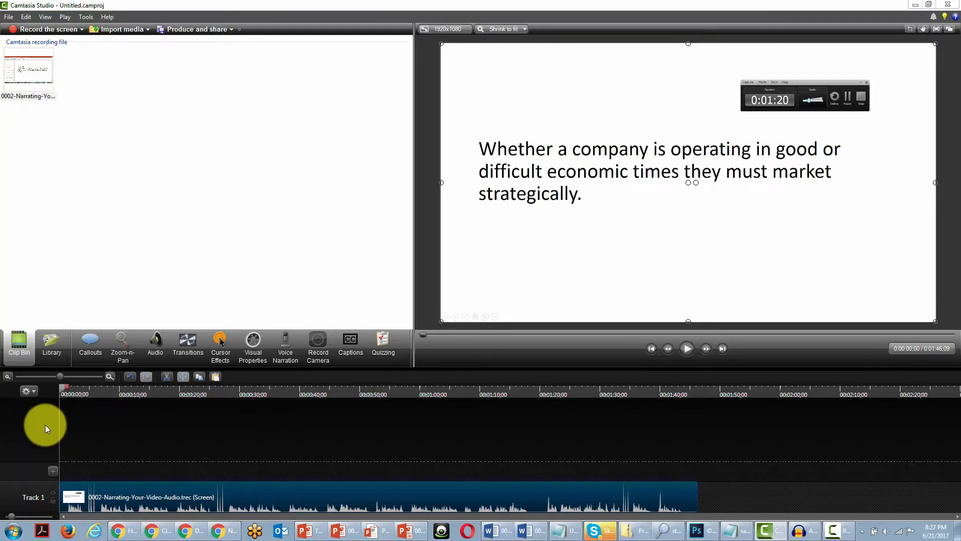
Select a short stretch of the timeline ending at 00:01:20;10 and enable noise removal for the Track 1 clip.
{"action": "left_click_drag", "start_coordinate": [61, 388], "coordinate": [530, 416]}
{"action": "left_click", "coordinate": [528, 389]}
{"action": "left_click_drag", "start_coordinate": [539, 385], "coordinate": [551, 391]}
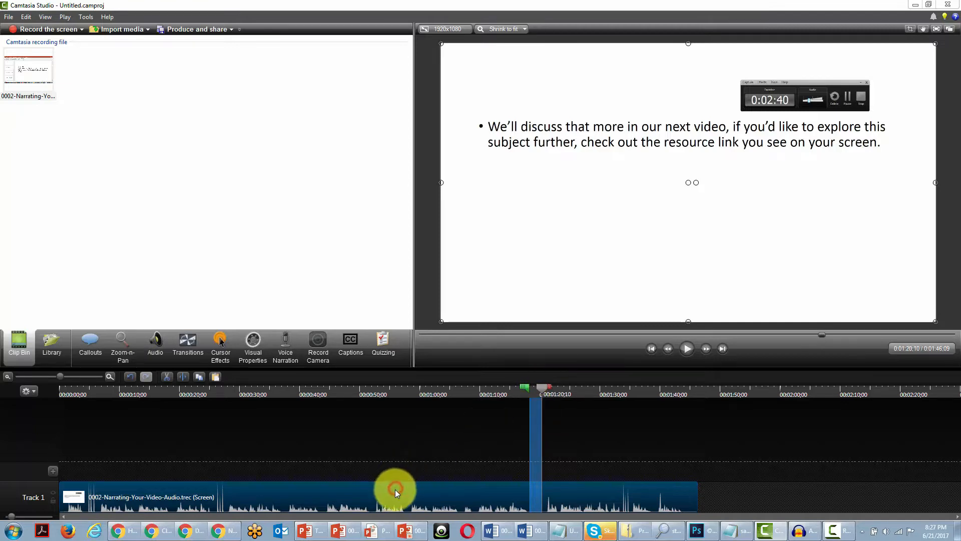
{"action": "left_click", "coordinate": [151, 339]}
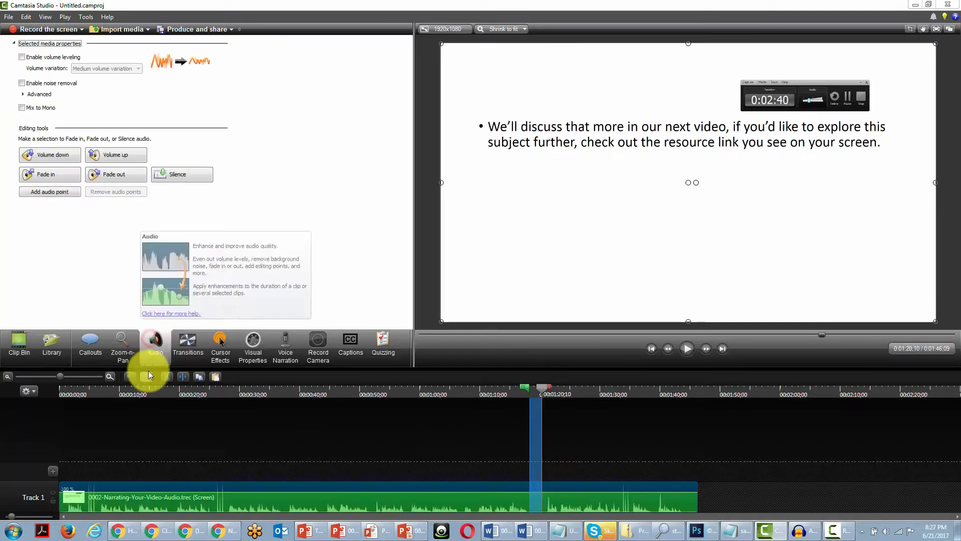
{"action": "left_click", "coordinate": [22, 83]}
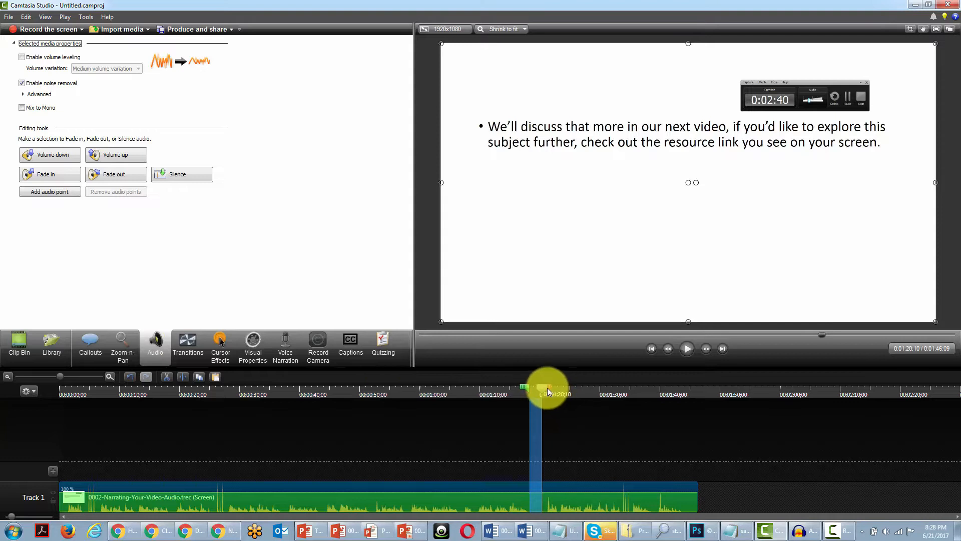
Play the clip from the start, cut out its first 00:00:06;18, and play the new opening.
{"action": "left_click_drag", "start_coordinate": [545, 387], "coordinate": [39, 389]}
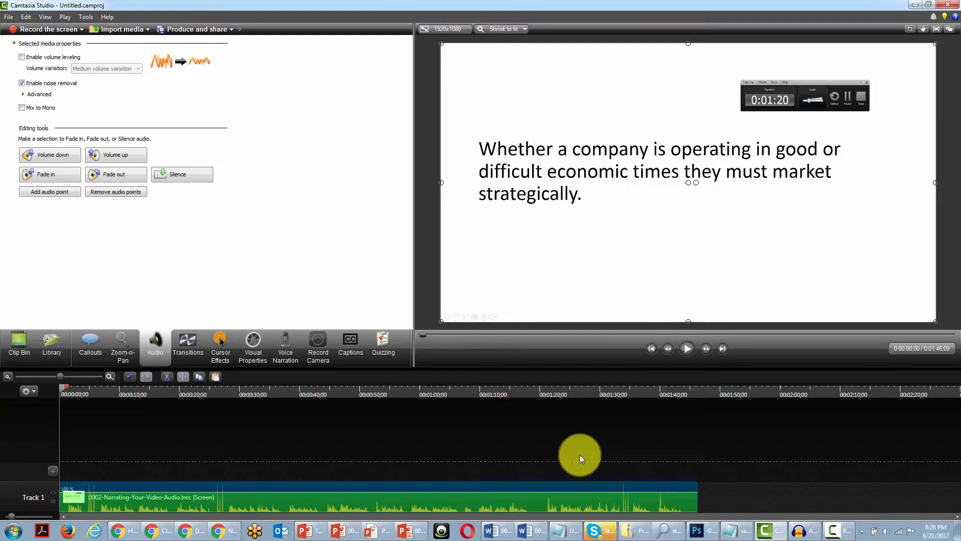
{"action": "left_click", "coordinate": [686, 349]}
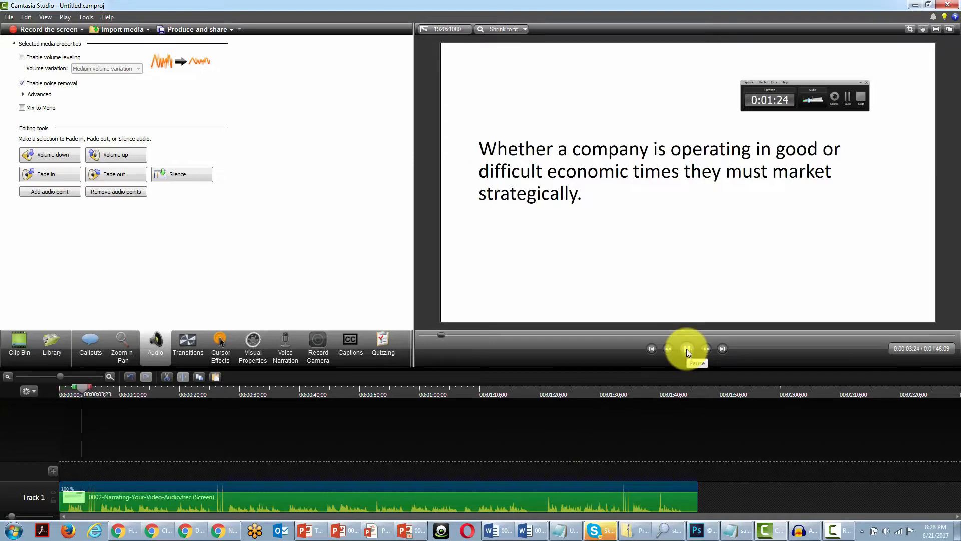
{"action": "left_click", "coordinate": [686, 349]}
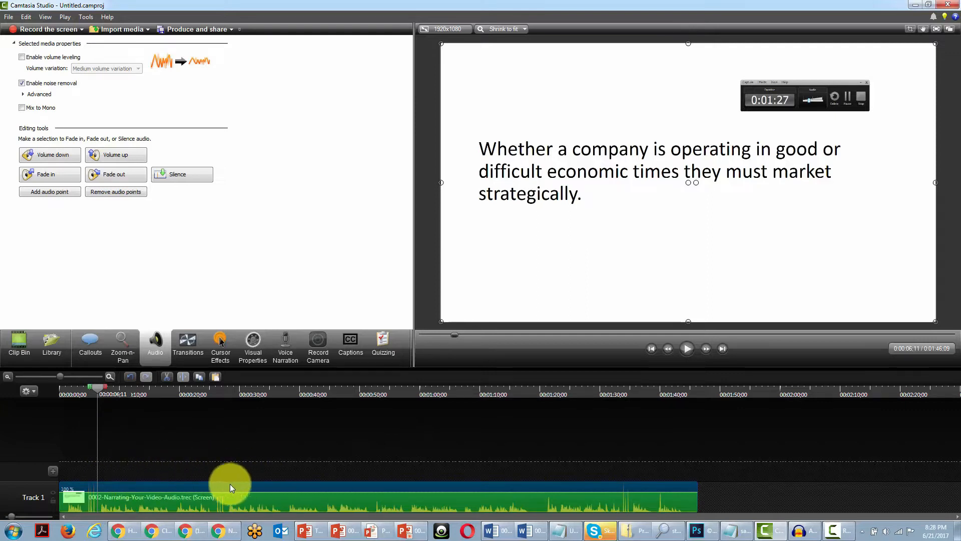
{"action": "left_click_drag", "start_coordinate": [98, 386], "coordinate": [101, 387]}
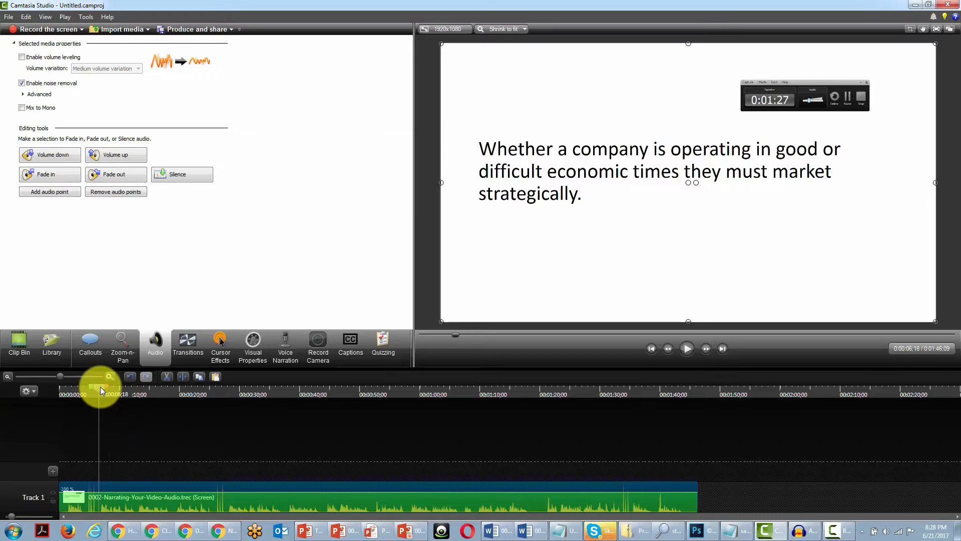
{"action": "left_click_drag", "start_coordinate": [91, 386], "coordinate": [65, 389]}
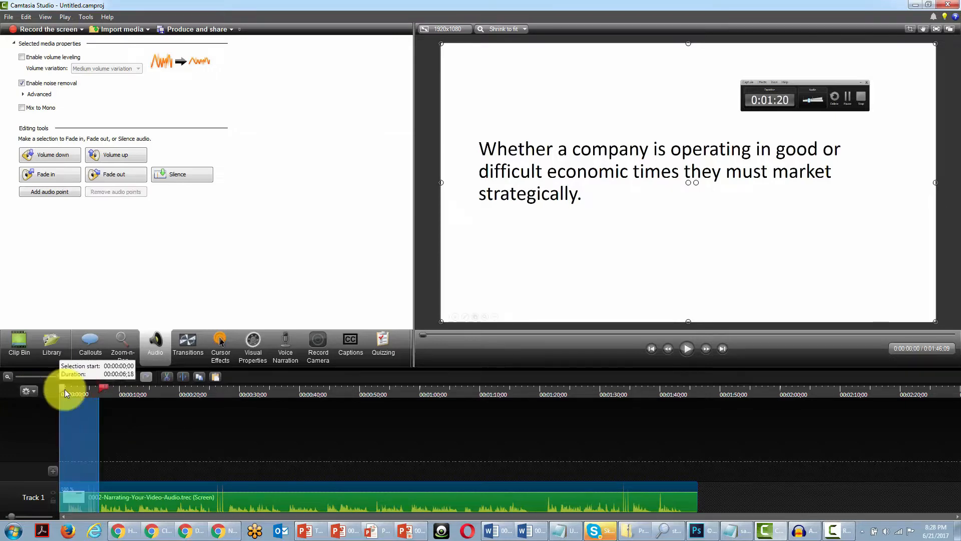
{"action": "left_click", "coordinate": [166, 377]}
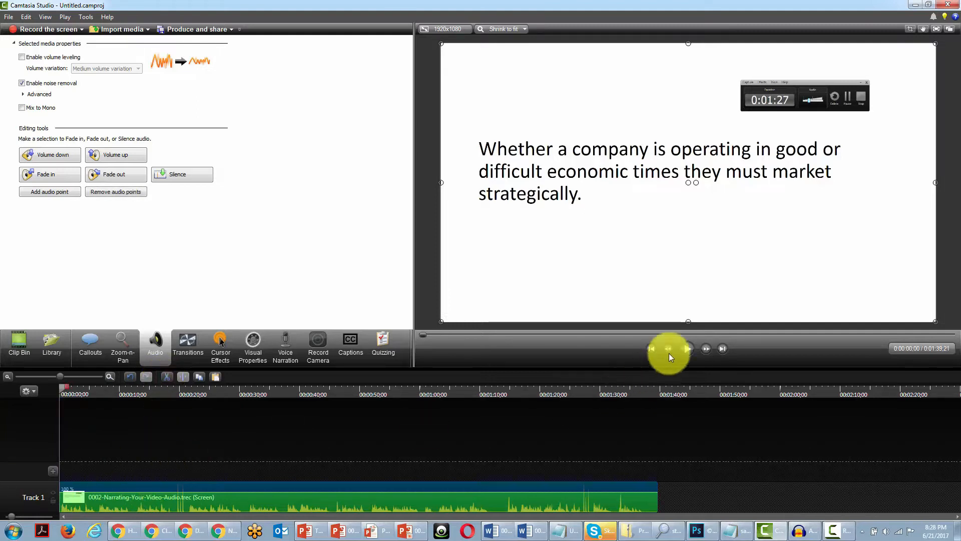
{"action": "left_click", "coordinate": [688, 349]}
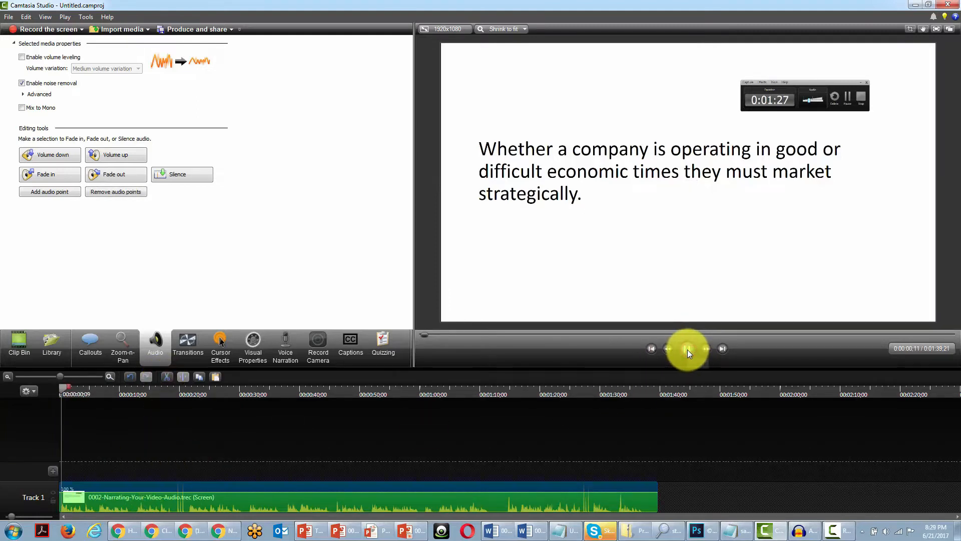
{"action": "left_click", "coordinate": [686, 350]}
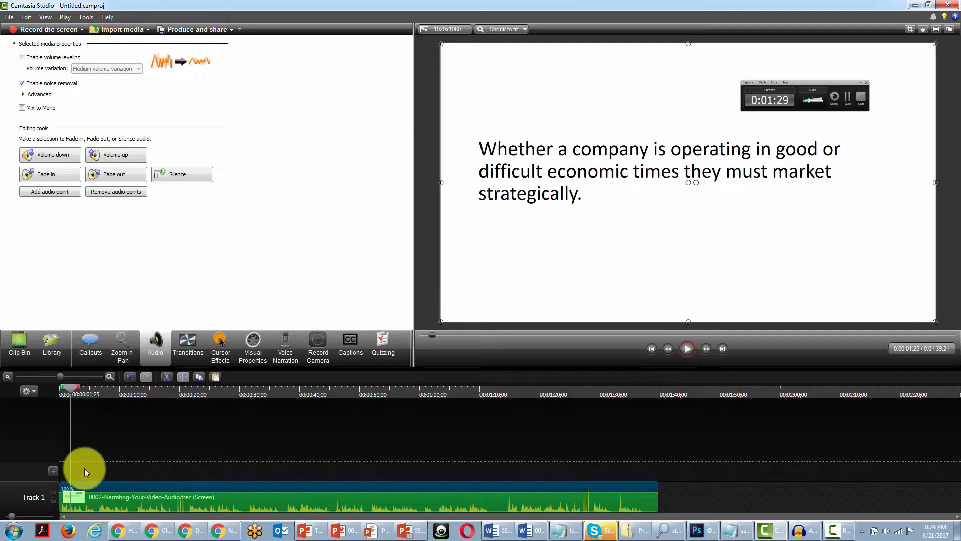
Play the passage around the tall audio spikes and cut the section from 00:00:12;03 to 00:00:21;10.
{"action": "left_click_drag", "start_coordinate": [67, 389], "coordinate": [159, 408]}
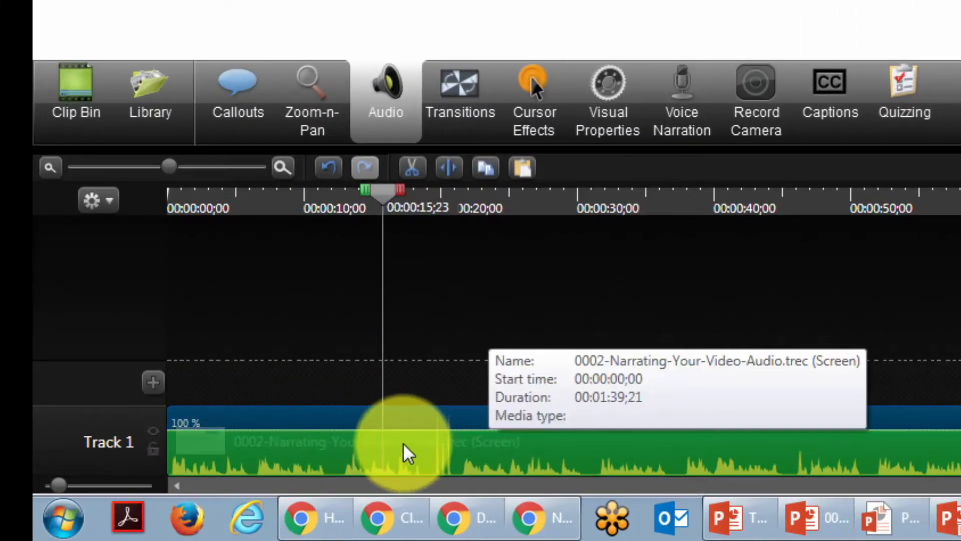
{"action": "left_click_drag", "start_coordinate": [383, 193], "coordinate": [346, 205]}
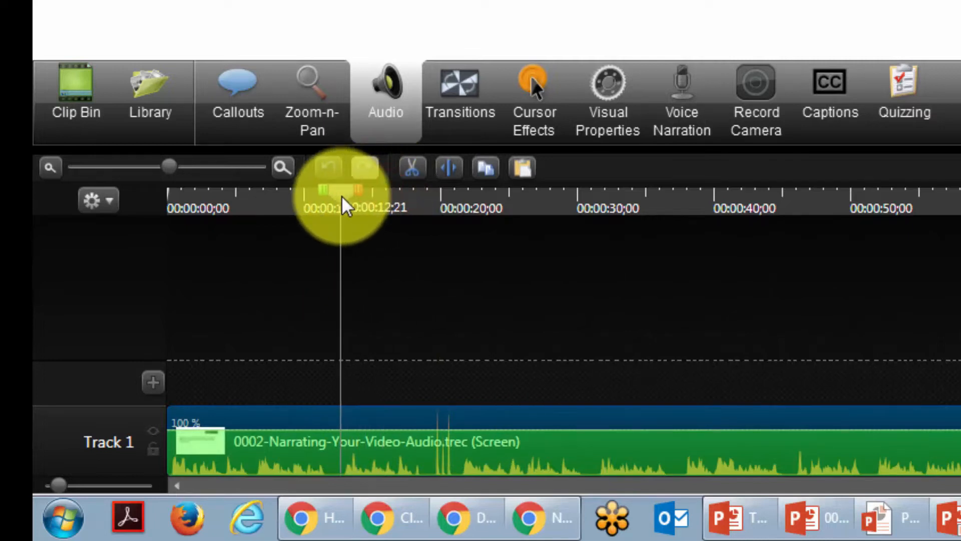
{"action": "key", "text": "space"}
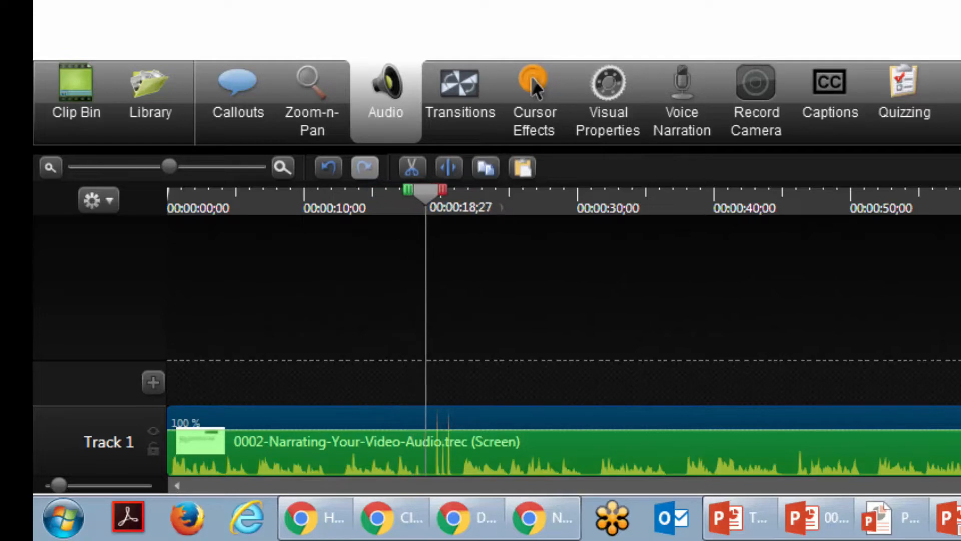
{"action": "key", "text": "space"}
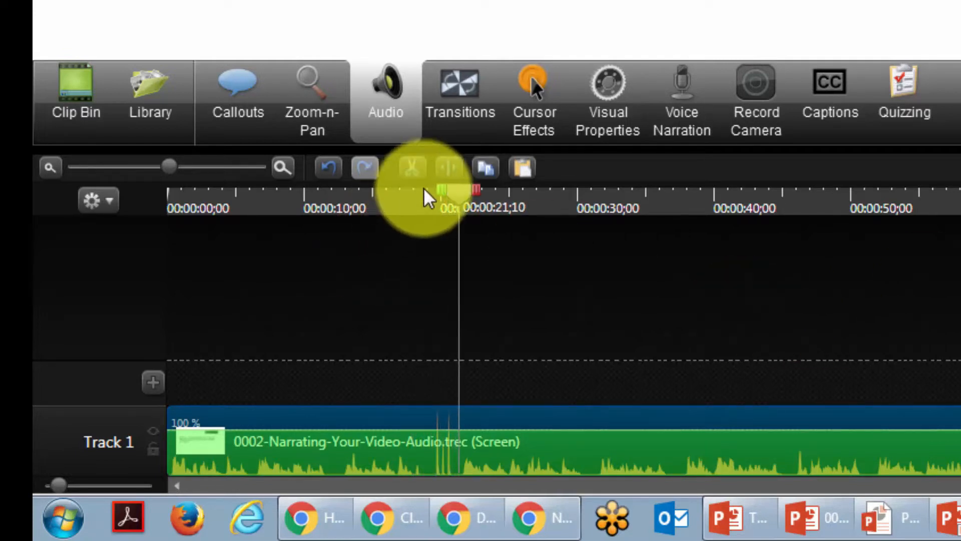
{"action": "left_click_drag", "start_coordinate": [440, 191], "coordinate": [313, 189]}
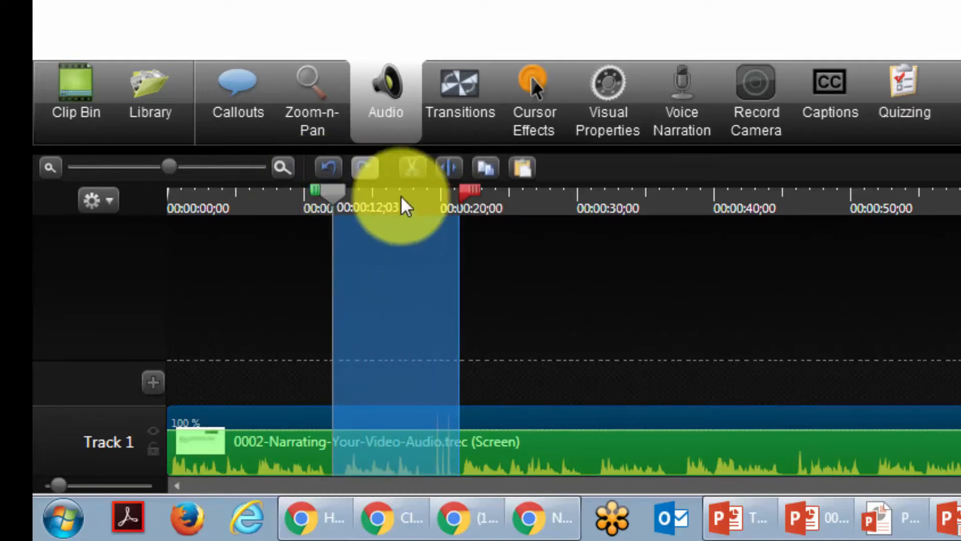
{"action": "left_click", "coordinate": [408, 168]}
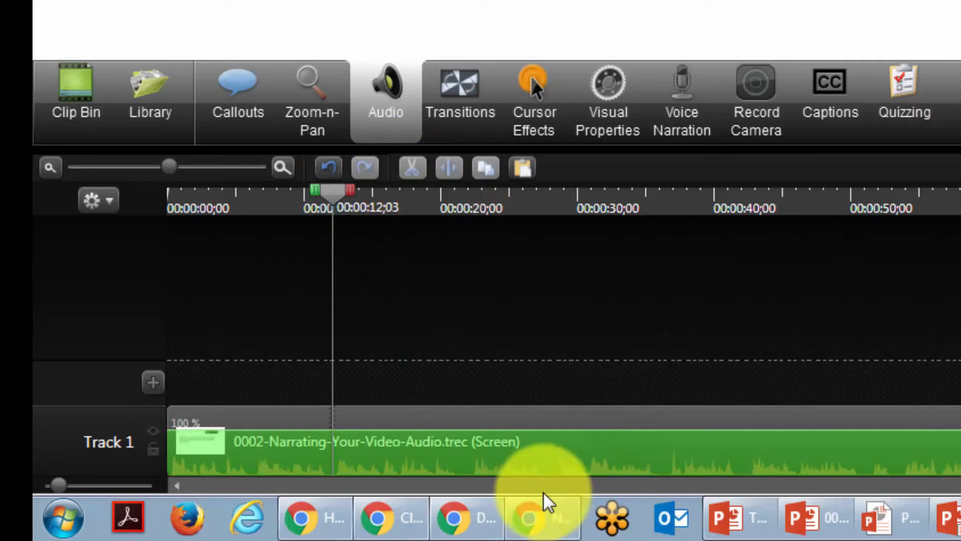
Cut everything from 00:01:02;26 to the end of the Track 1 clip.
{"action": "left_click_drag", "start_coordinate": [332, 197], "coordinate": [960, 209]}
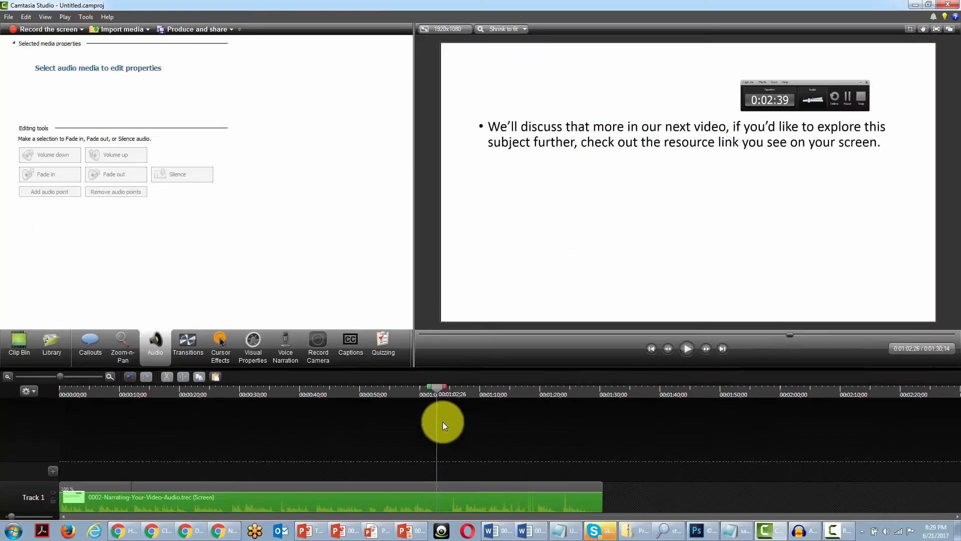
{"action": "left_click", "coordinate": [794, 453]}
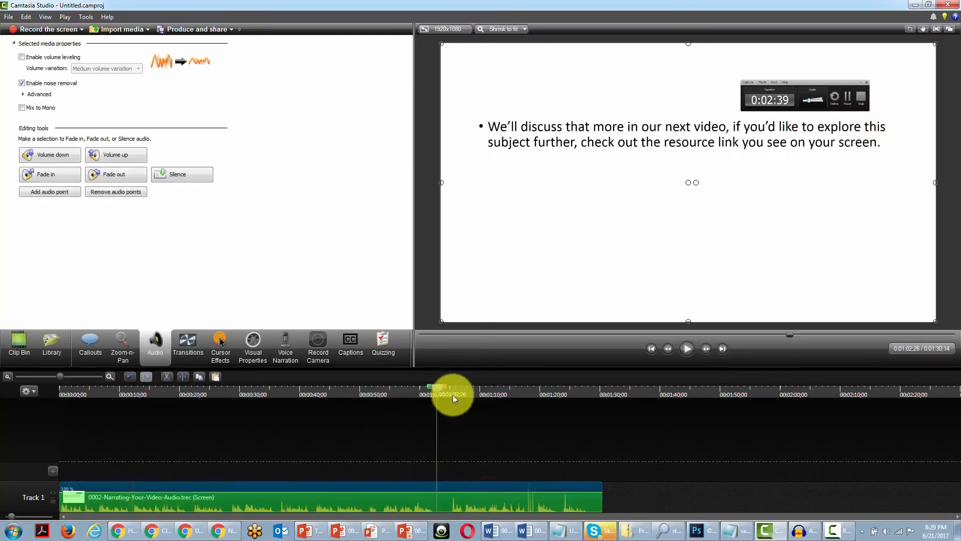
{"action": "left_click_drag", "start_coordinate": [445, 384], "coordinate": [608, 393]}
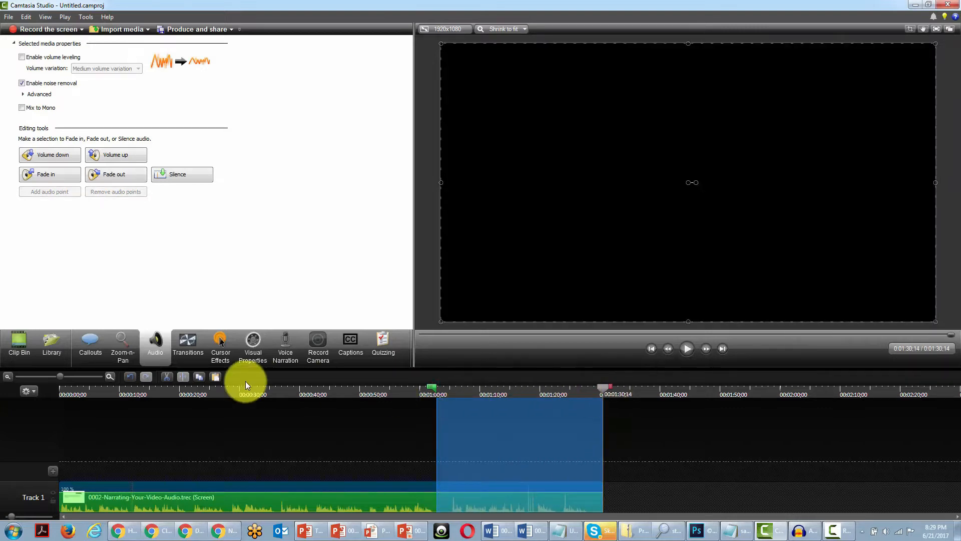
{"action": "left_click", "coordinate": [169, 380]}
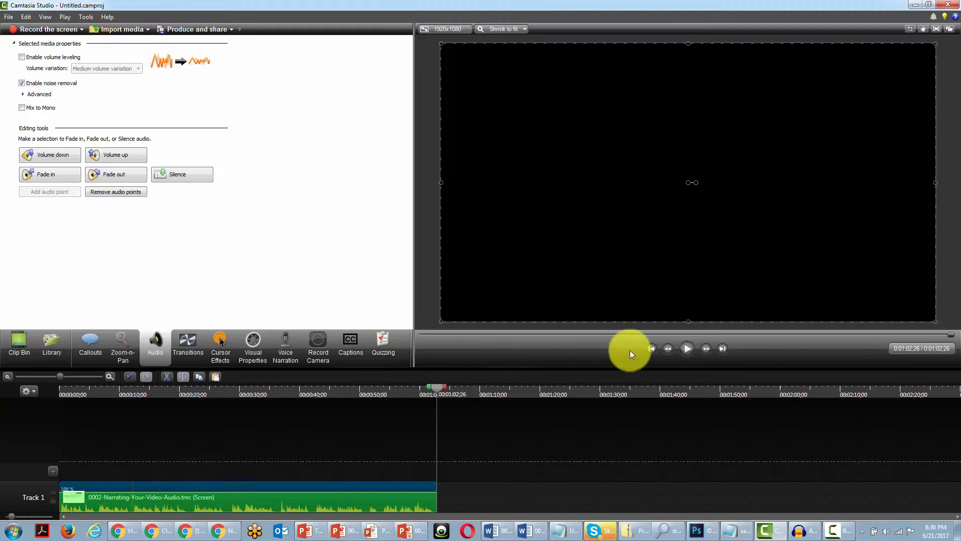
Play the first couple of seconds of the trimmed clip from the beginning.
{"action": "left_click", "coordinate": [650, 347]}
{"action": "left_click", "coordinate": [690, 349]}
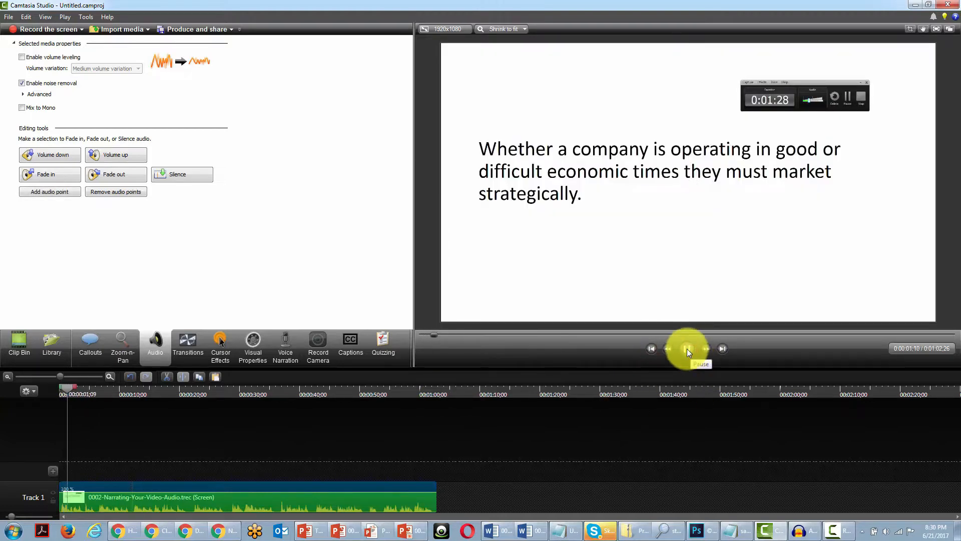
{"action": "left_click", "coordinate": [687, 348]}
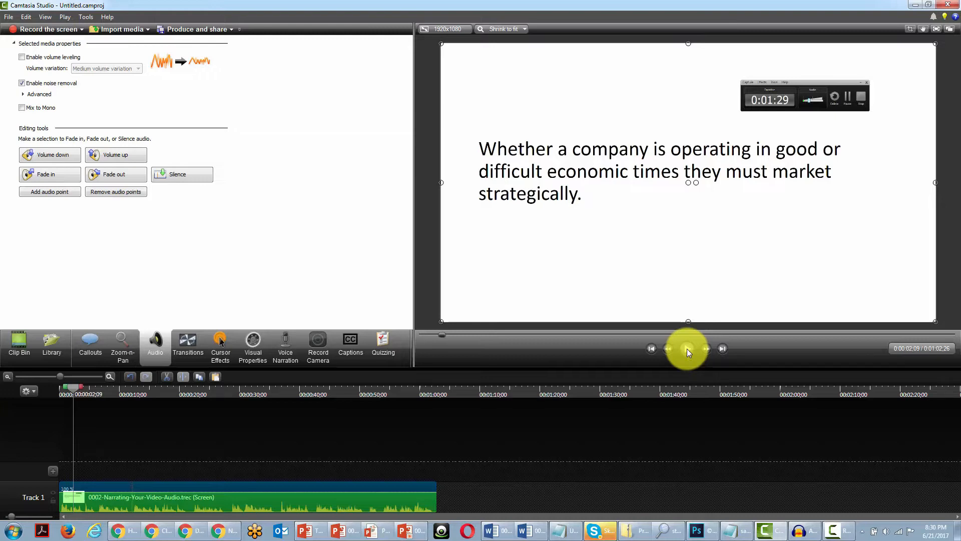
Produce the edited timeline with the mo3 preset as Video 3-Audio.mp3 in the The Animation Playbook folder.
{"action": "left_click", "coordinate": [231, 29]}
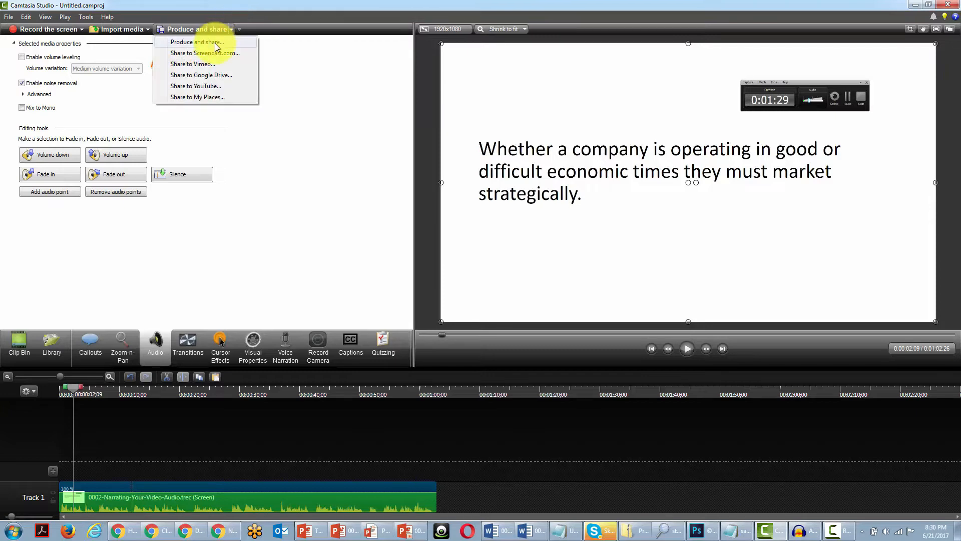
{"action": "left_click", "coordinate": [215, 43]}
{"action": "left_click", "coordinate": [580, 176]}
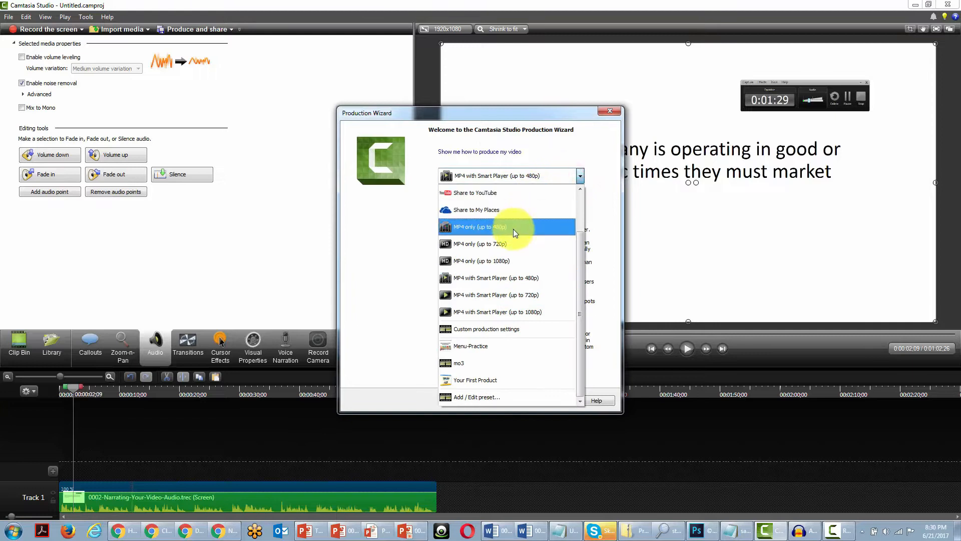
{"action": "left_click", "coordinate": [490, 363]}
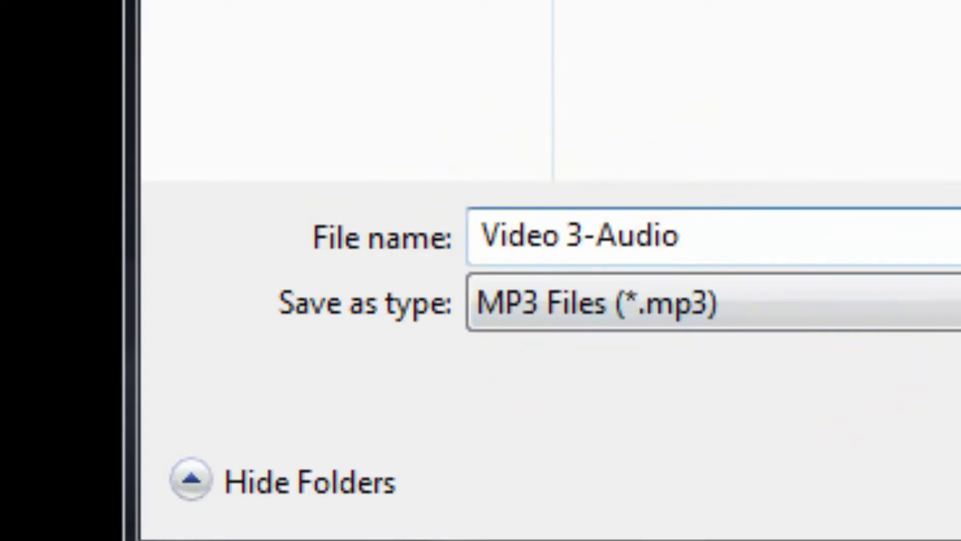
{"action": "key", "text": "Return"}
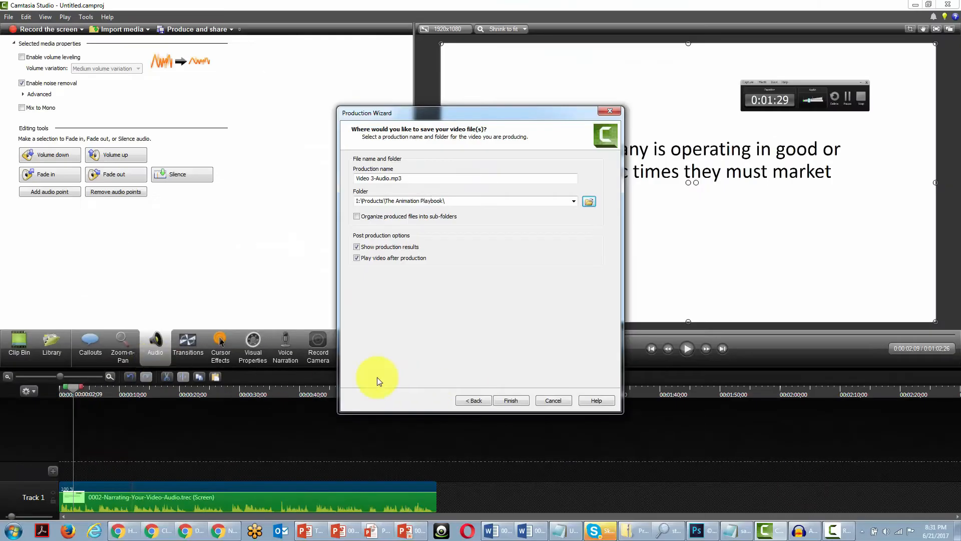
{"action": "left_click", "coordinate": [497, 399]}
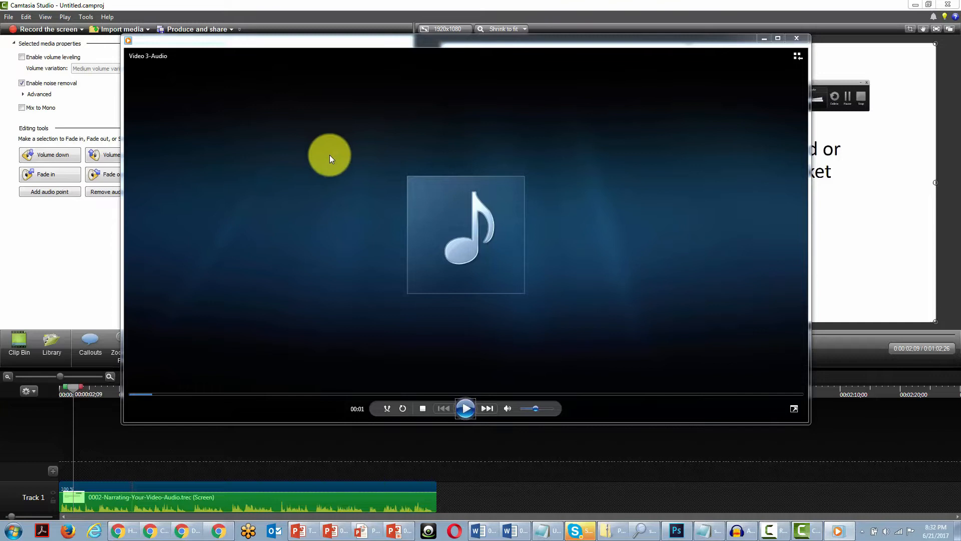
Stop the audio preview and locate Video 3-Audio.mp3 in the production folder.
{"action": "left_click", "coordinate": [794, 37]}
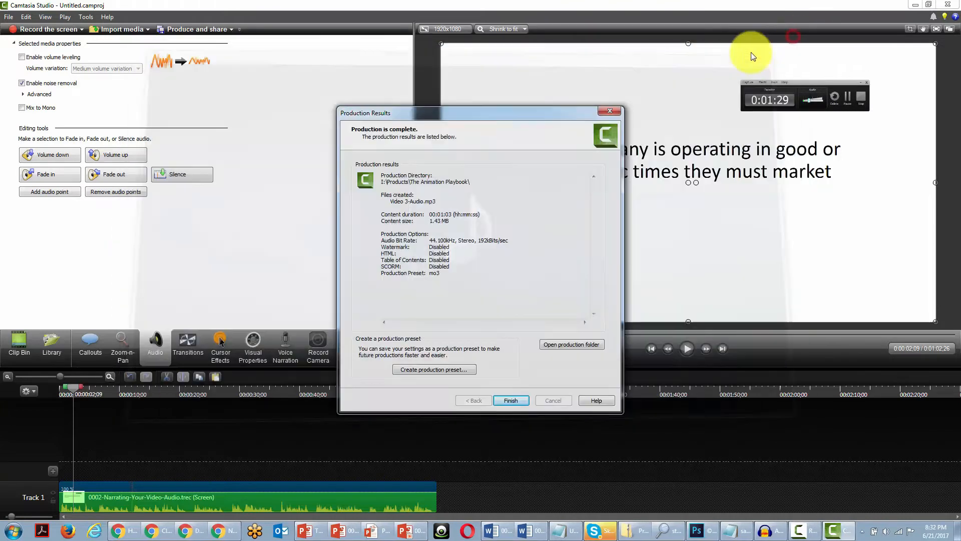
{"action": "left_click", "coordinate": [555, 342]}
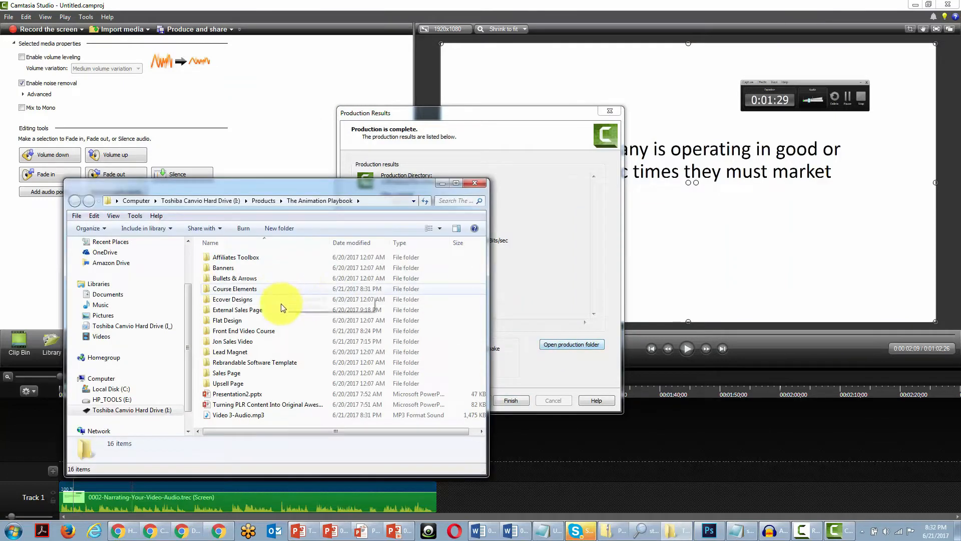
{"action": "left_click", "coordinate": [258, 415]}
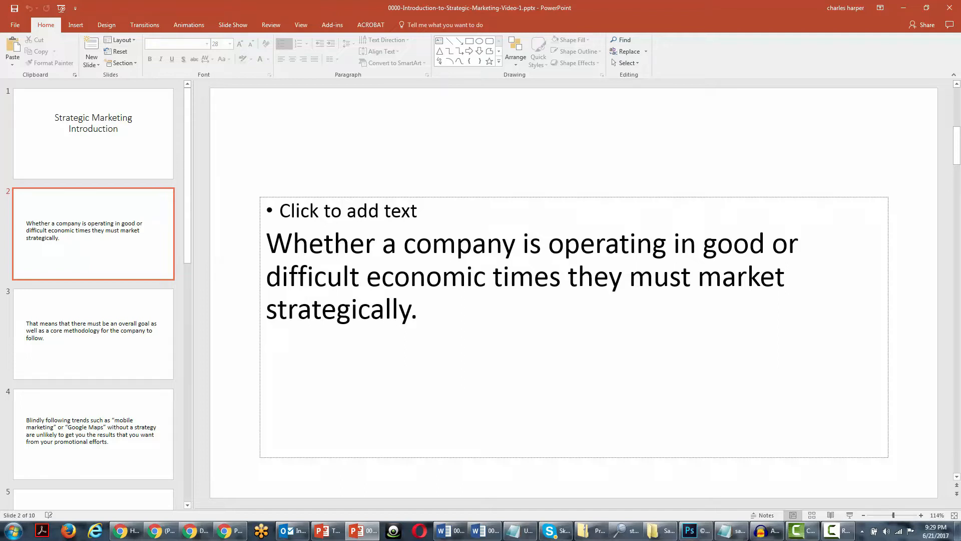
Switch to the Strategic Marketing deck in PowerPoint and look through the text of slides 2 to 8.
{"action": "left_click", "coordinate": [124, 238]}
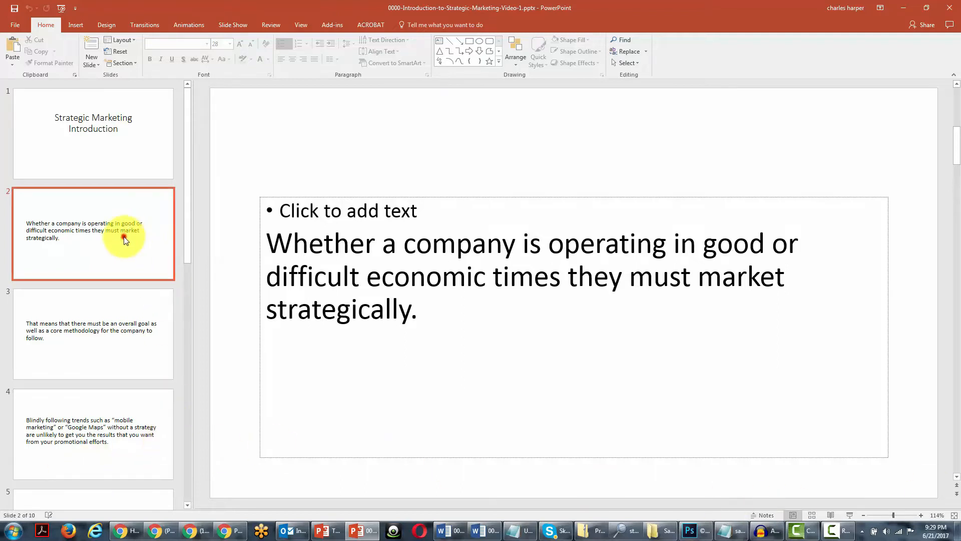
{"action": "scroll", "coordinate": [123, 256], "scroll_direction": "down", "scroll_amount": 1}
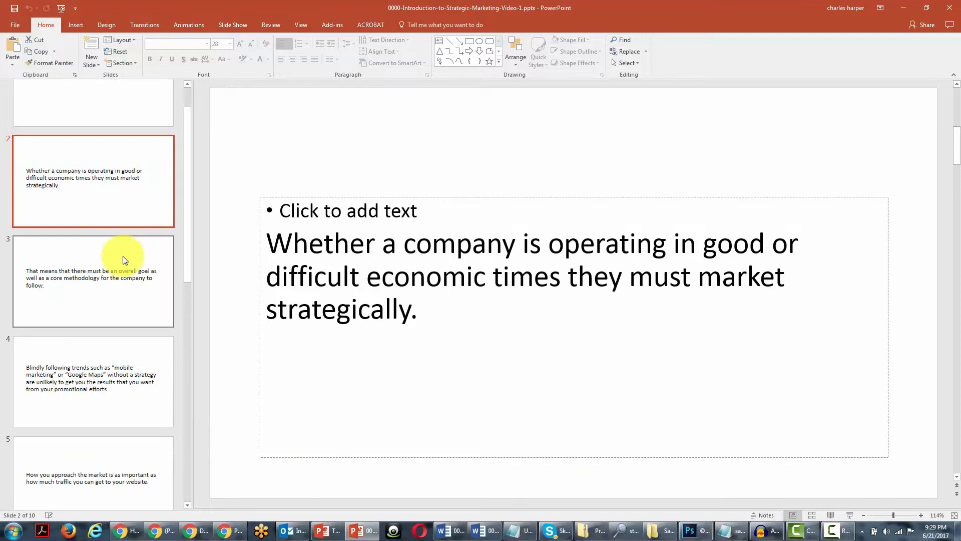
{"action": "scroll", "coordinate": [103, 279], "scroll_direction": "up", "scroll_amount": 1}
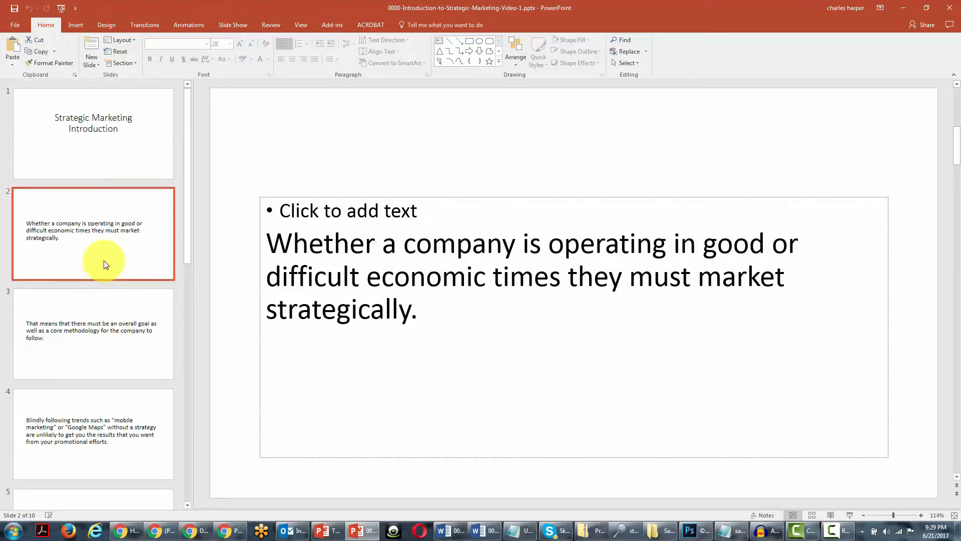
{"action": "left_click", "coordinate": [107, 326]}
{"action": "scroll", "coordinate": [107, 327], "scroll_direction": "down", "scroll_amount": 1}
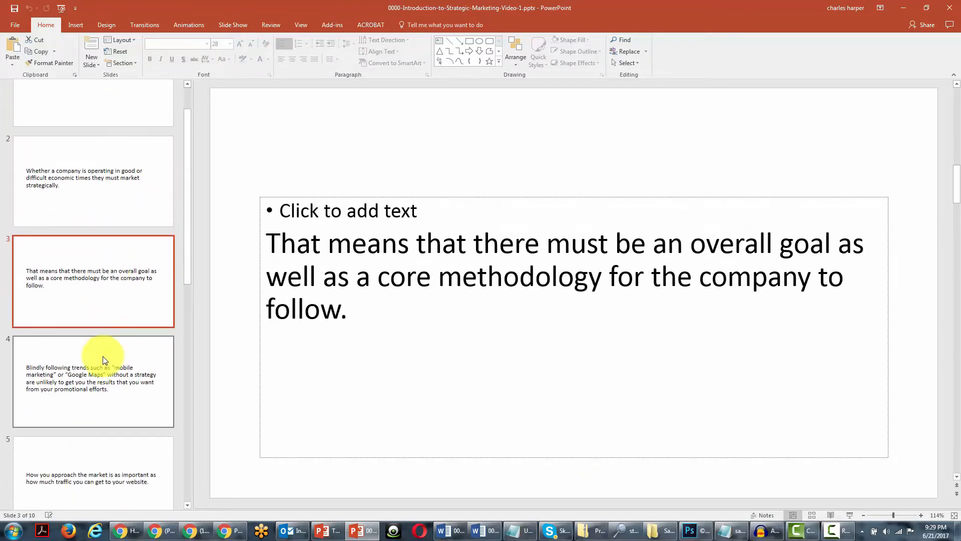
{"action": "left_click", "coordinate": [105, 360]}
{"action": "scroll", "coordinate": [101, 359], "scroll_direction": "down", "scroll_amount": 3}
{"action": "left_click", "coordinate": [102, 335]}
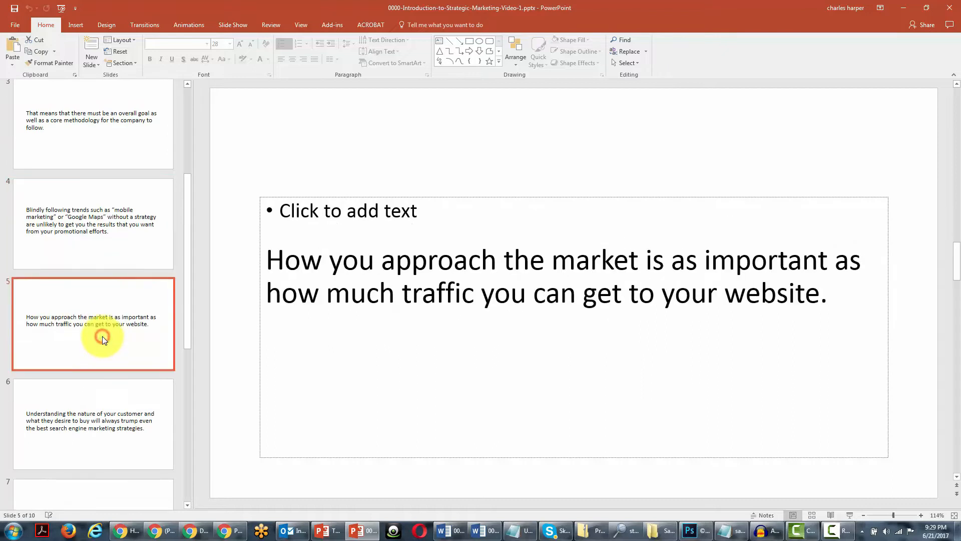
{"action": "scroll", "coordinate": [103, 336], "scroll_direction": "down", "scroll_amount": 2}
{"action": "left_click", "coordinate": [102, 333]}
{"action": "scroll", "coordinate": [102, 333], "scroll_direction": "down", "scroll_amount": 2}
{"action": "left_click", "coordinate": [102, 335]}
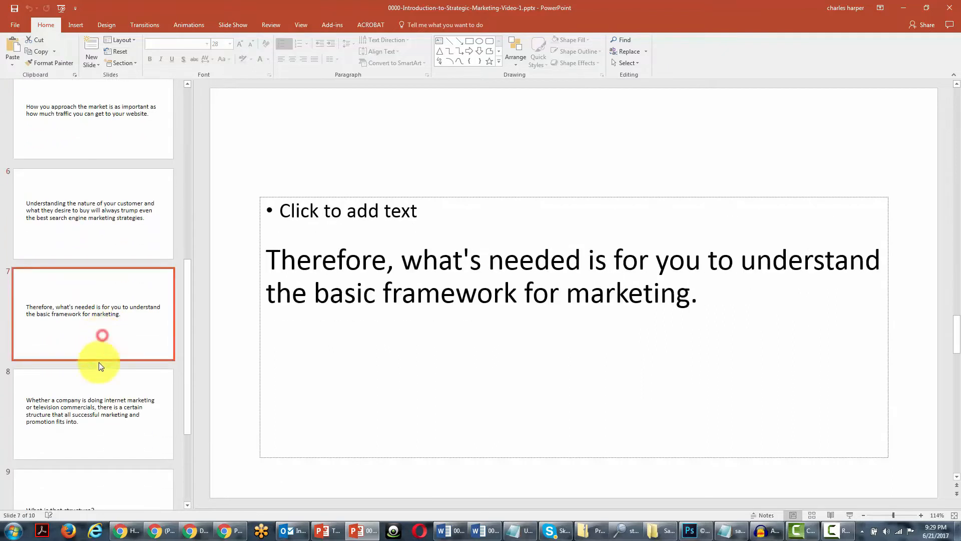
{"action": "left_click", "coordinate": [97, 386]}
{"action": "scroll", "coordinate": [97, 387], "scroll_direction": "up", "scroll_amount": 7}
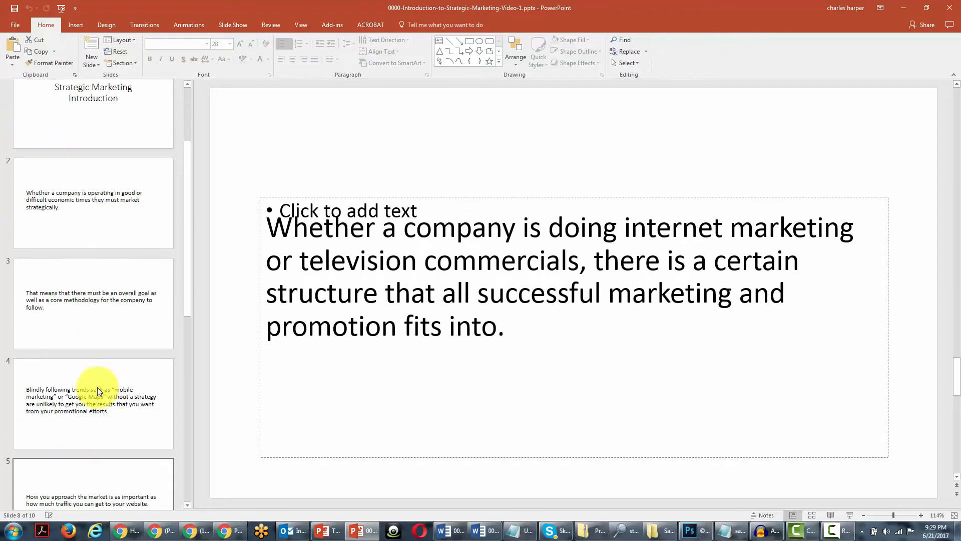
{"action": "scroll", "coordinate": [98, 391], "scroll_direction": "up", "scroll_amount": 1}
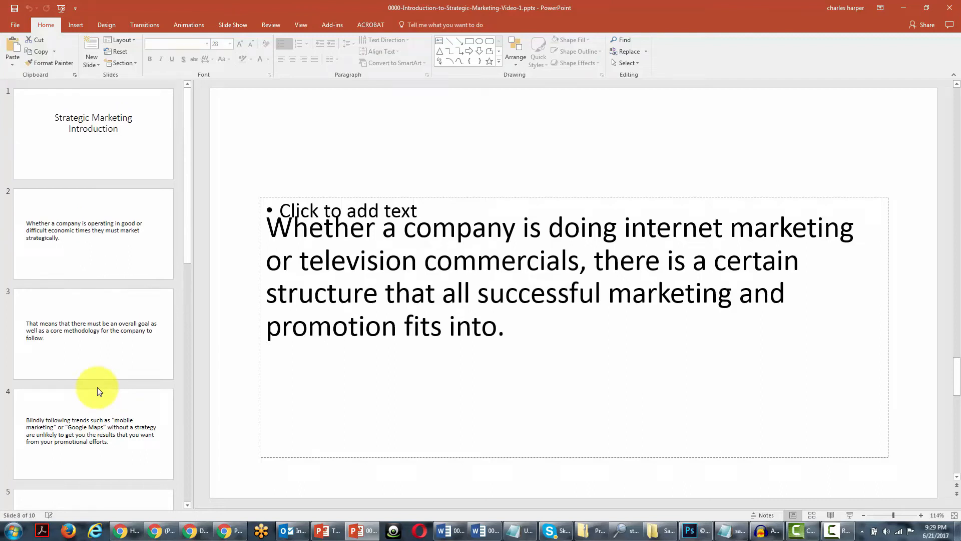
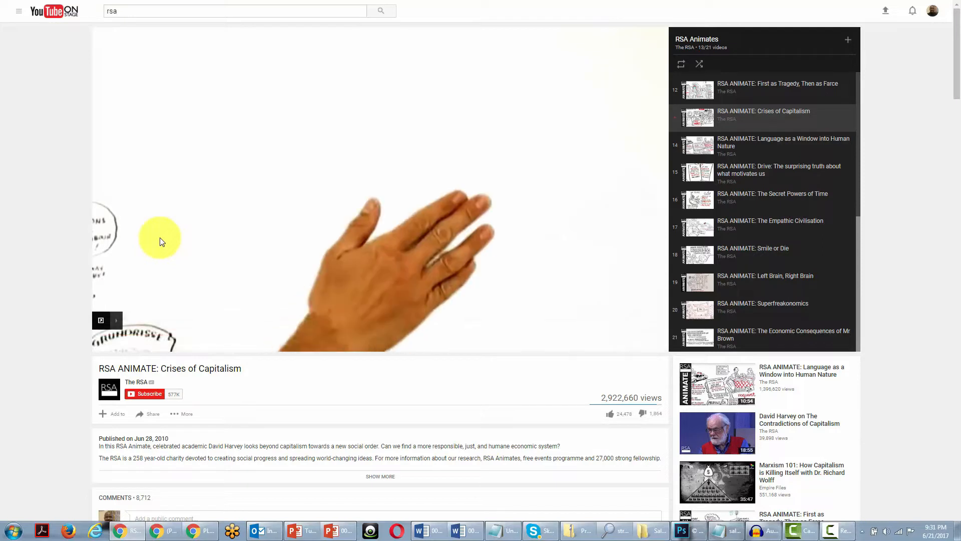
Compare the RSA Animate, PowToon and GoAnimate pages in the browser and return to slide 2 of the PowerPoint deck.
{"action": "key", "text": "ctrl+Tab"}
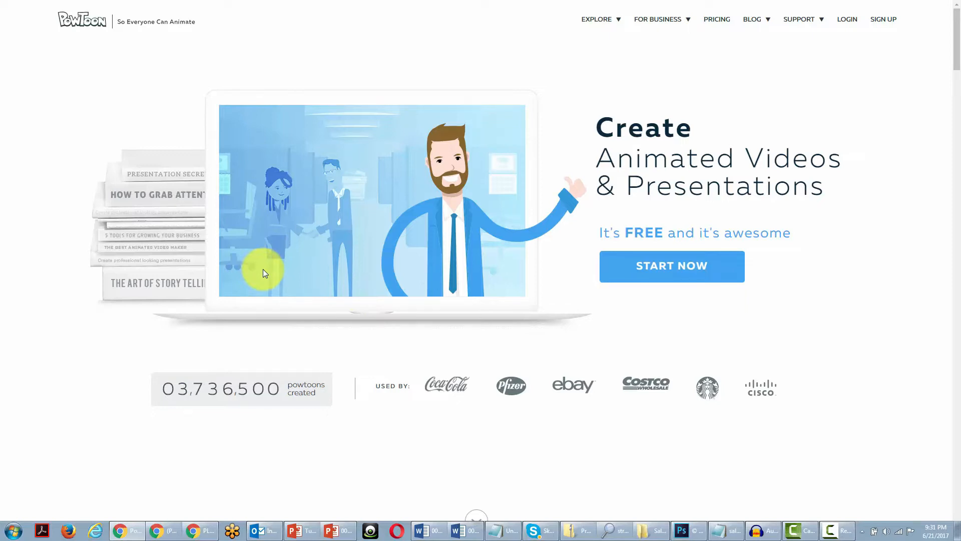
{"action": "key", "text": "ctrl+Tab"}
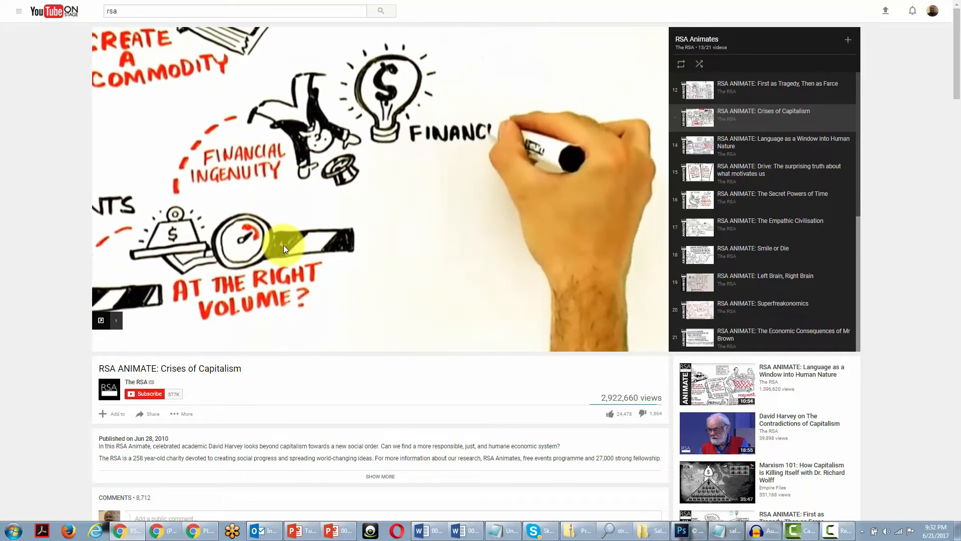
{"action": "key", "text": "ctrl+Tab"}
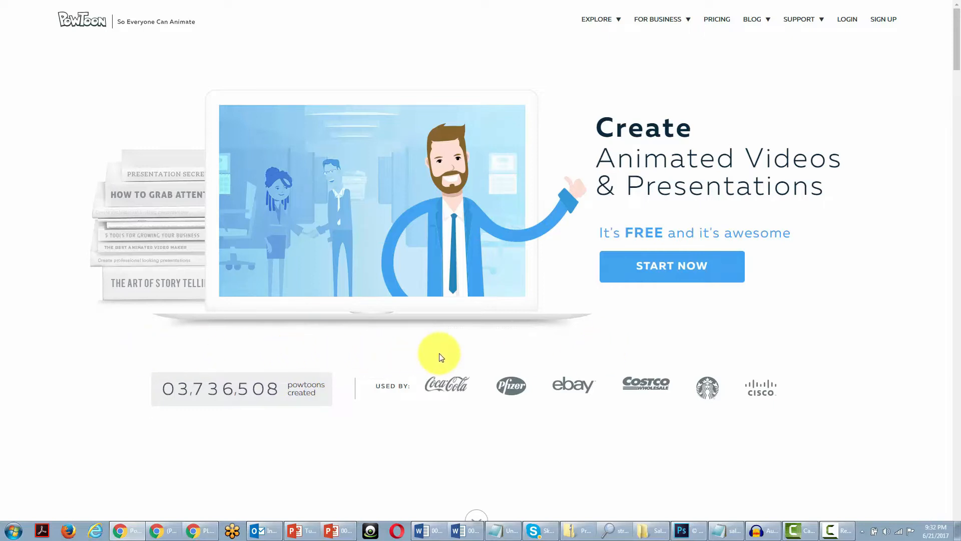
{"action": "key", "text": "ctrl+Tab"}
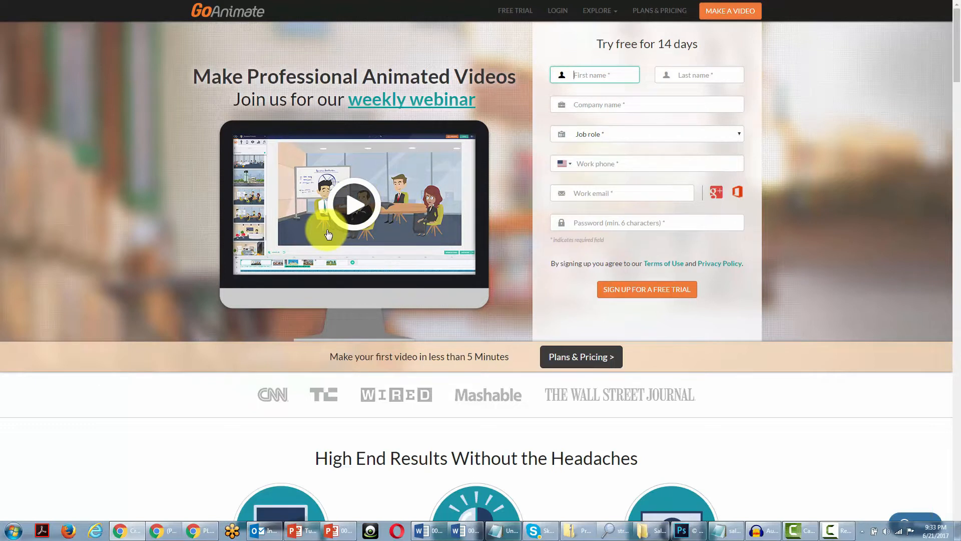
{"action": "key", "text": "ctrl+Tab"}
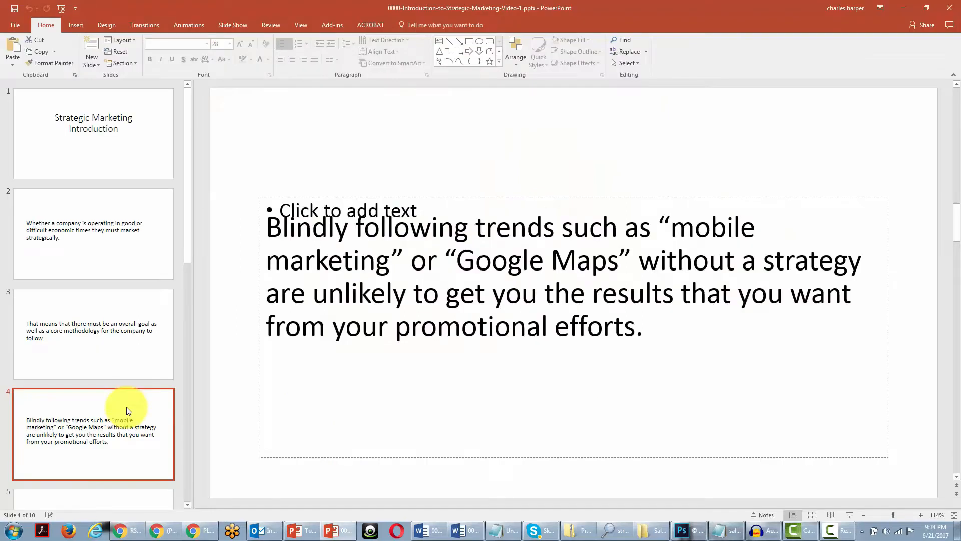
{"action": "left_click", "coordinate": [87, 214]}
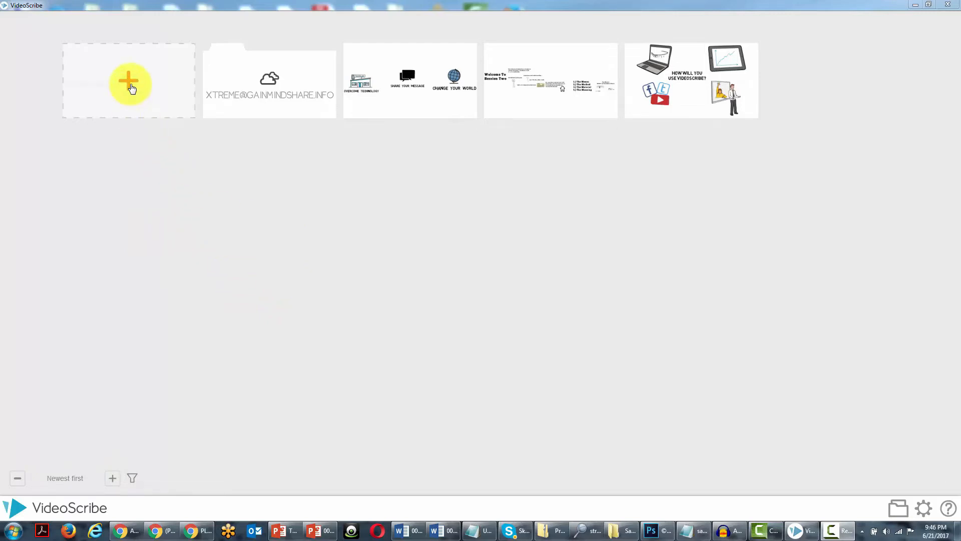
Start a new blank scribe in VideoScribe and search its image library for "company".
{"action": "left_click", "coordinate": [130, 85]}
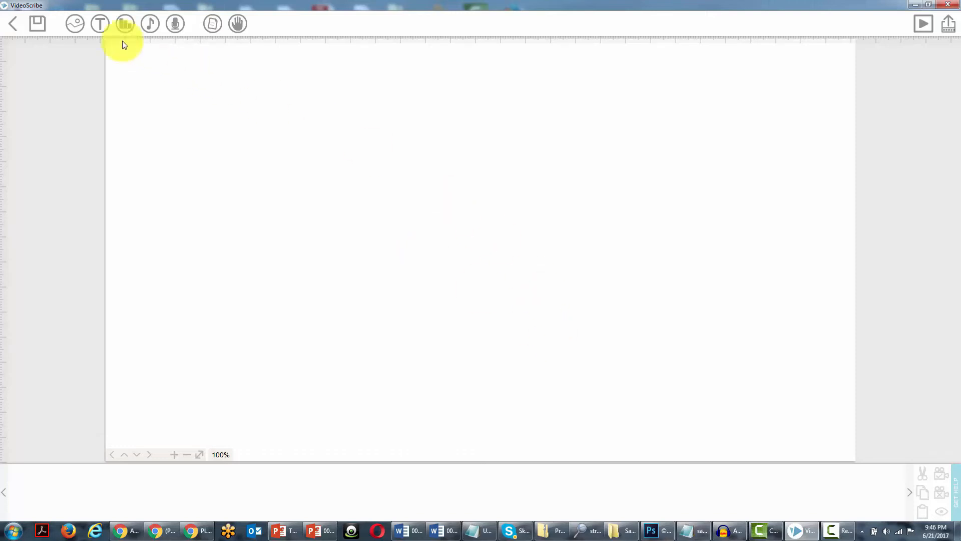
{"action": "left_click", "coordinate": [76, 26]}
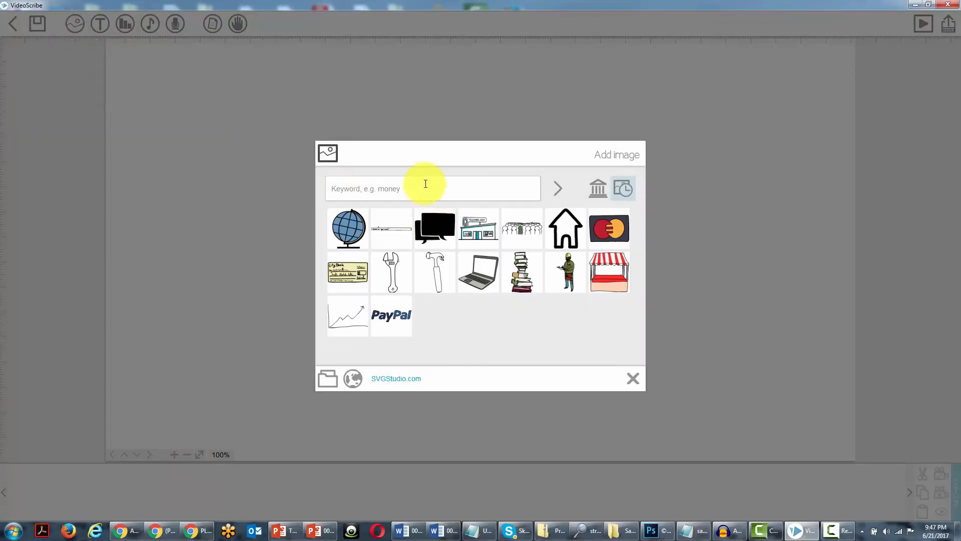
{"action": "left_click", "coordinate": [414, 186]}
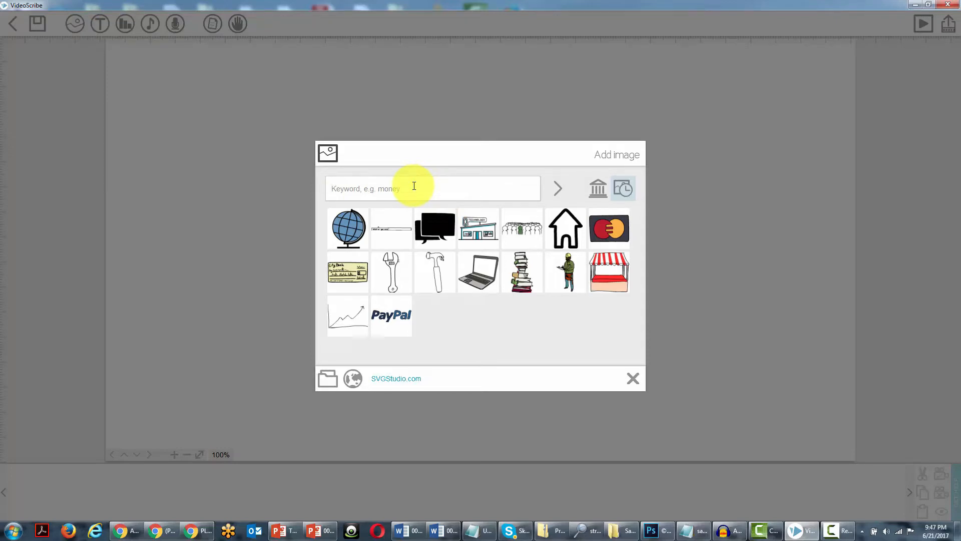
{"action": "type", "text": "company"}
{"action": "key", "text": "Return"}
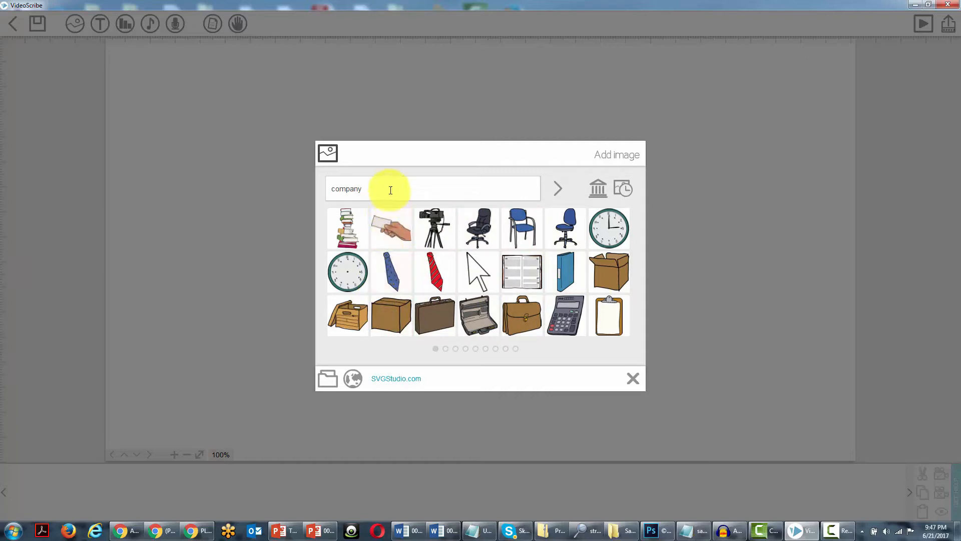
Replace the image search keyword with "building" and open the online image search.
{"action": "key", "text": "BackSpace"}
{"action": "key", "text": "BackSpace"}
{"action": "key", "text": "BackSpace"}
{"action": "key", "text": "BackSpace"}
{"action": "key", "text": "BackSpace"}
{"action": "key", "text": "BackSpace"}
{"action": "key", "text": "BackSpace"}
{"action": "type", "text": "building"}
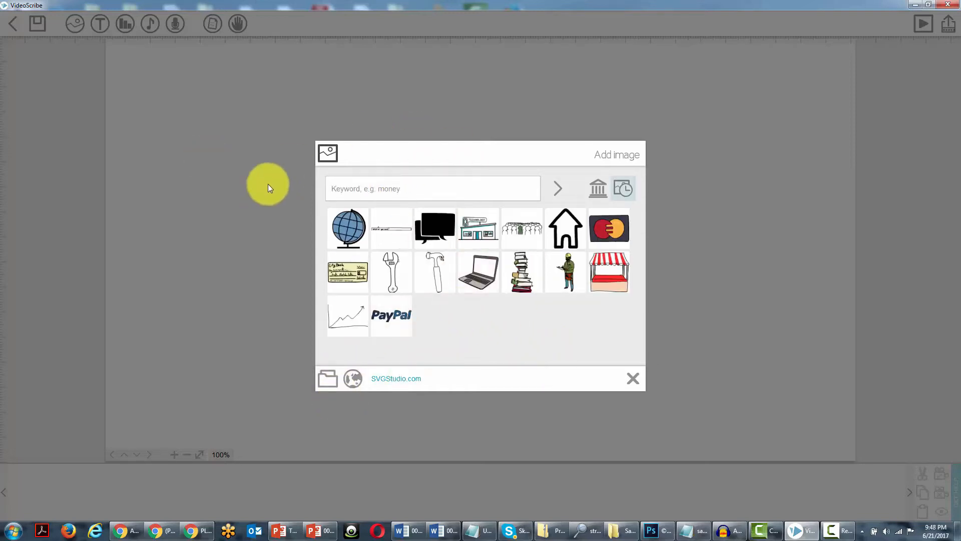
{"action": "left_click", "coordinate": [357, 376]}
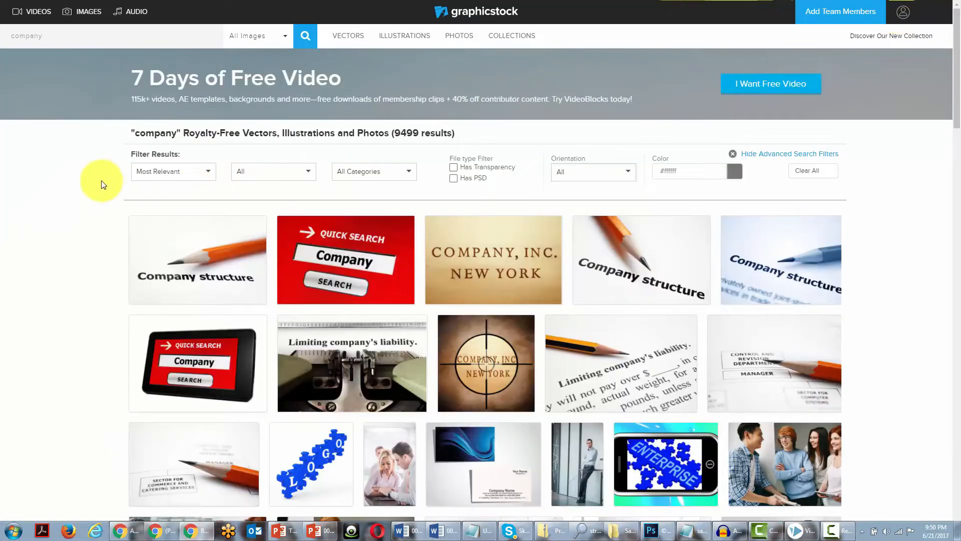
Examine the GraphicStock image results for "company" in the browser to find suitable artwork.
{"action": "scroll", "coordinate": [102, 184], "scroll_direction": "down", "scroll_amount": 5}
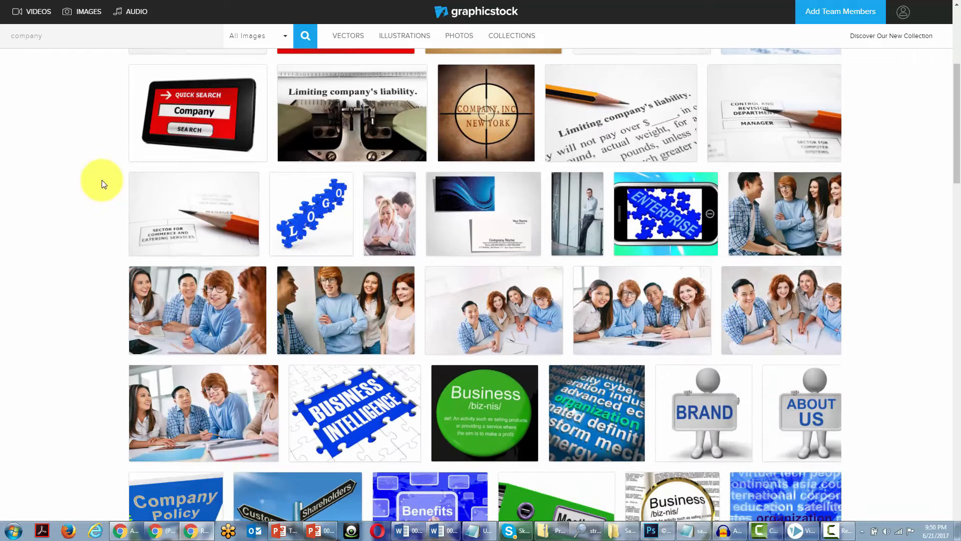
{"action": "scroll", "coordinate": [101, 184], "scroll_direction": "down", "scroll_amount": 1}
{"action": "scroll", "coordinate": [102, 184], "scroll_direction": "up", "scroll_amount": 2}
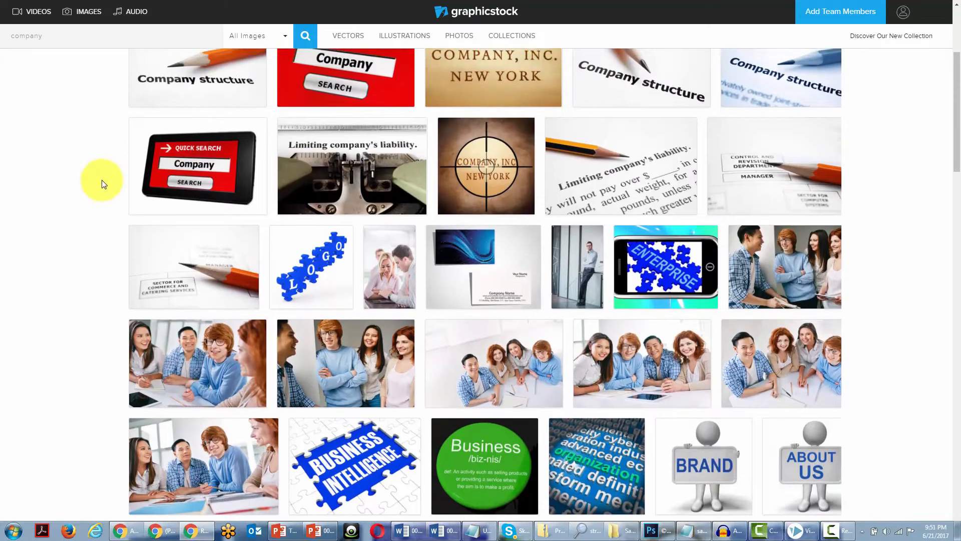
{"action": "scroll", "coordinate": [102, 184], "scroll_direction": "up", "scroll_amount": 2}
{"action": "scroll", "coordinate": [102, 185], "scroll_direction": "up", "scroll_amount": 1}
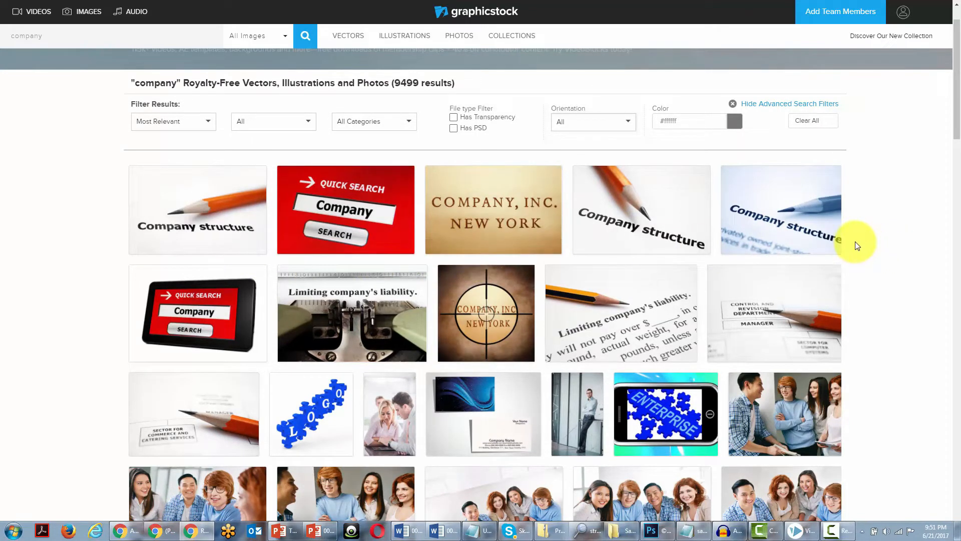
{"action": "scroll", "coordinate": [857, 244], "scroll_direction": "down", "scroll_amount": 1}
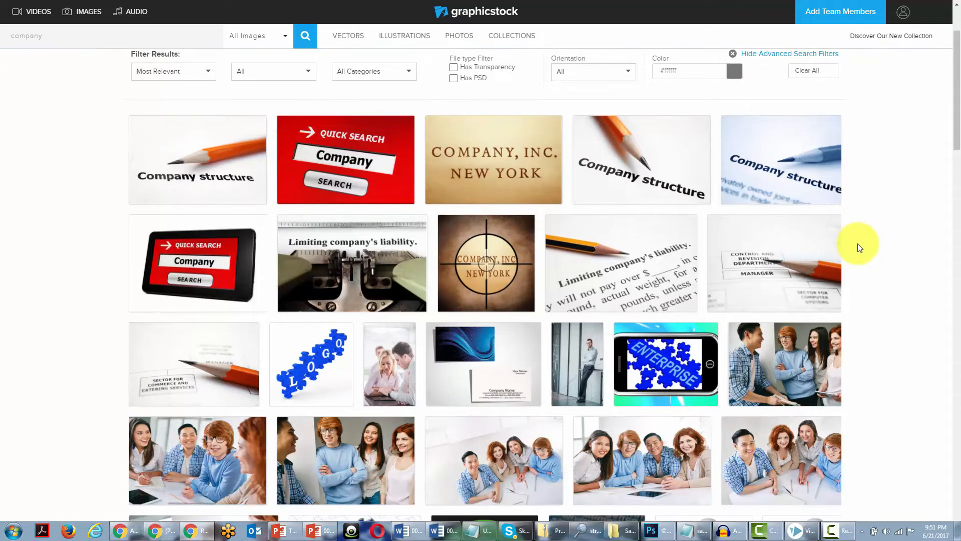
{"action": "scroll", "coordinate": [859, 247], "scroll_direction": "down", "scroll_amount": 4}
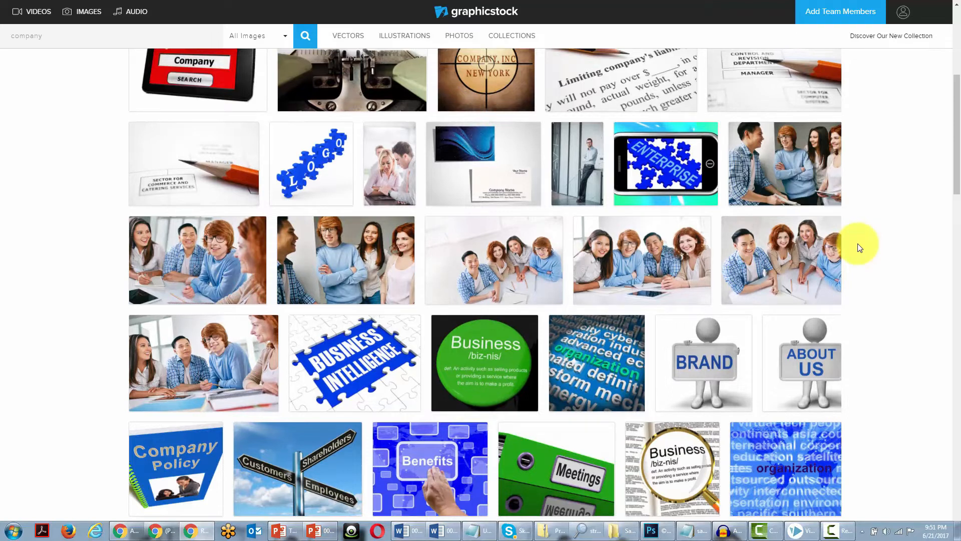
{"action": "scroll", "coordinate": [81, 194], "scroll_direction": "up", "scroll_amount": 6}
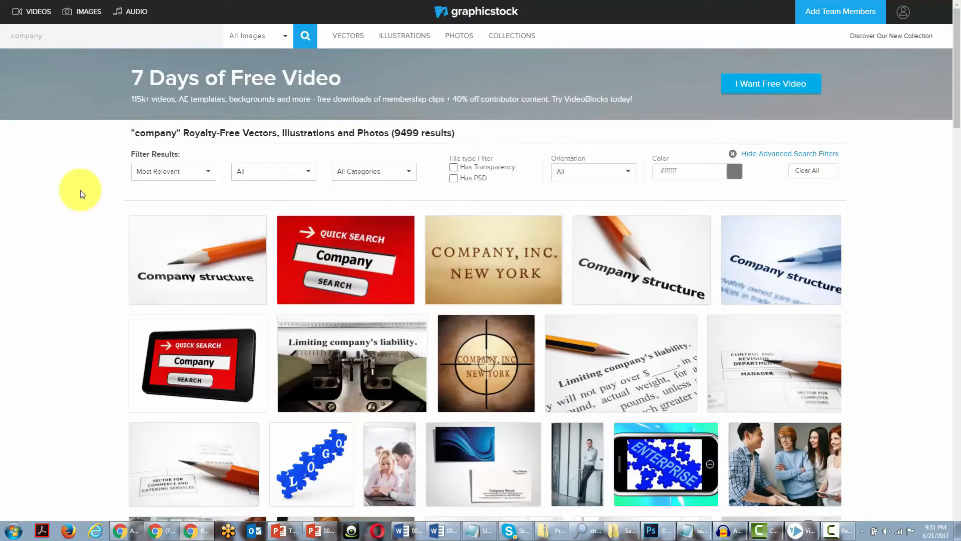
Filter the GraphicStock results for "company" to Vectors and look through the remaining artwork.
{"action": "left_click", "coordinate": [312, 172]}
{"action": "left_click", "coordinate": [259, 244]}
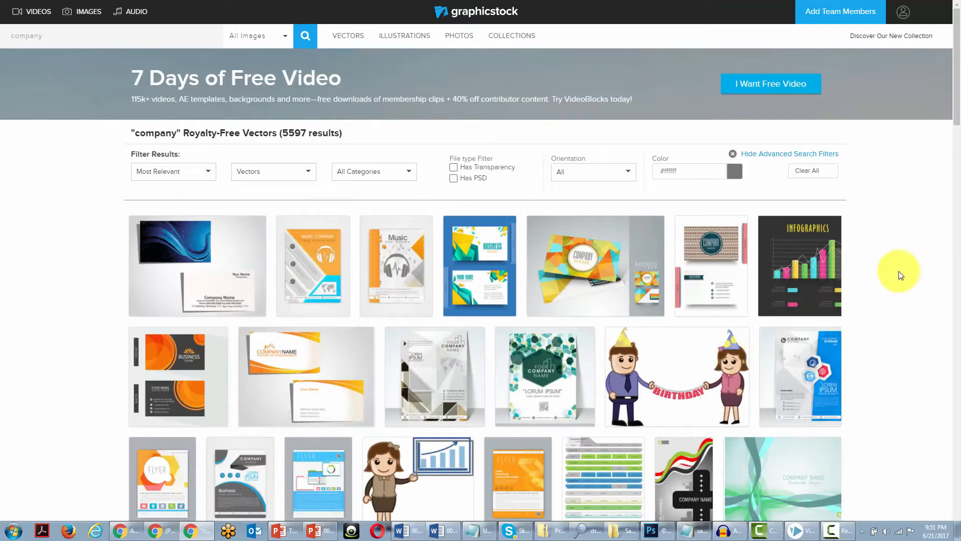
{"action": "scroll", "coordinate": [900, 276], "scroll_direction": "down", "scroll_amount": 1}
{"action": "scroll", "coordinate": [900, 275], "scroll_direction": "up", "scroll_amount": 1}
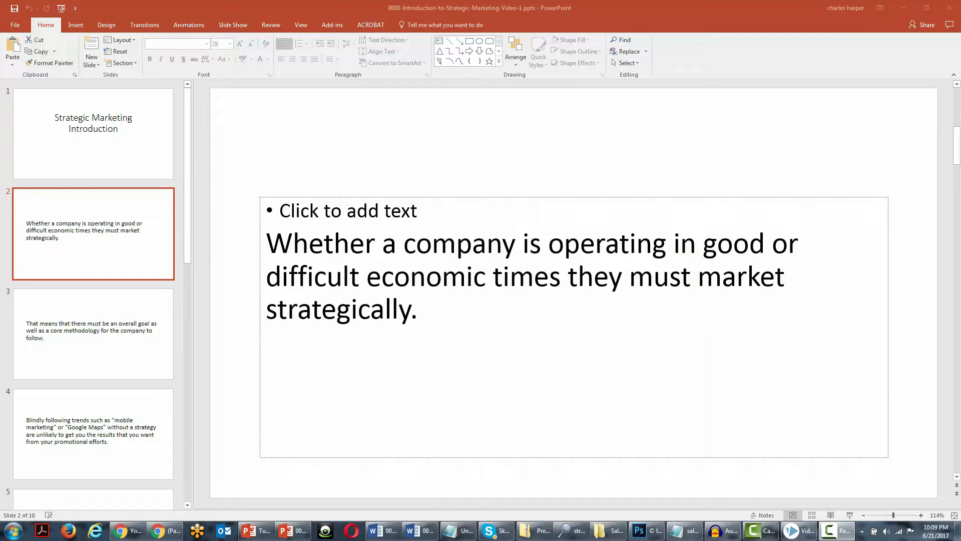
Switch to the PowerPoint deck, review the text of slides 2 to 4 and return to slide 2.
{"action": "left_click", "coordinate": [91, 244]}
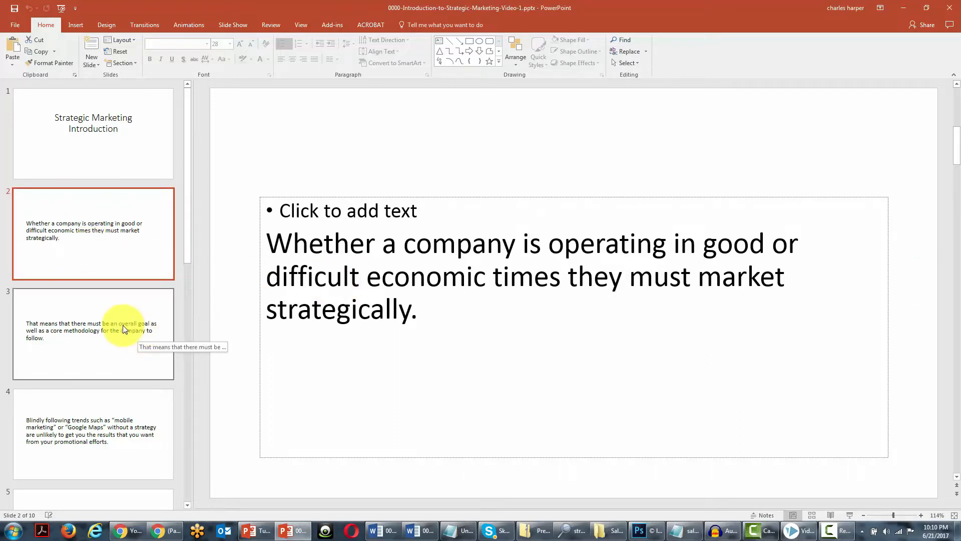
{"action": "left_click", "coordinate": [121, 260]}
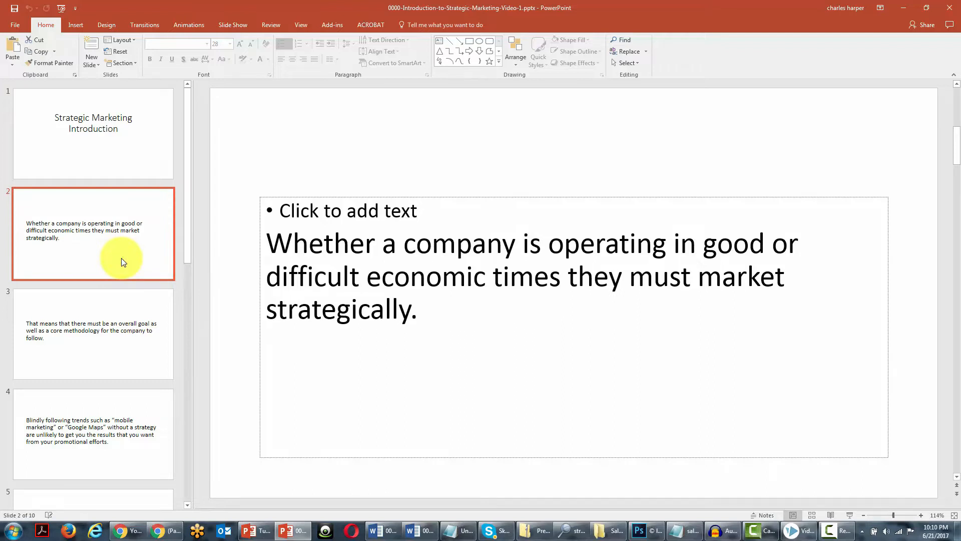
{"action": "key", "text": "Down"}
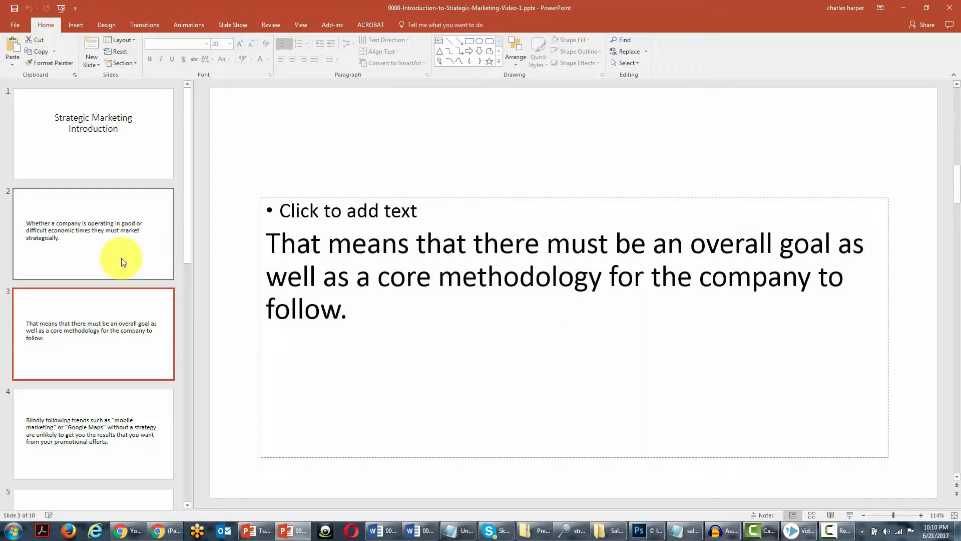
{"action": "key", "text": "Down"}
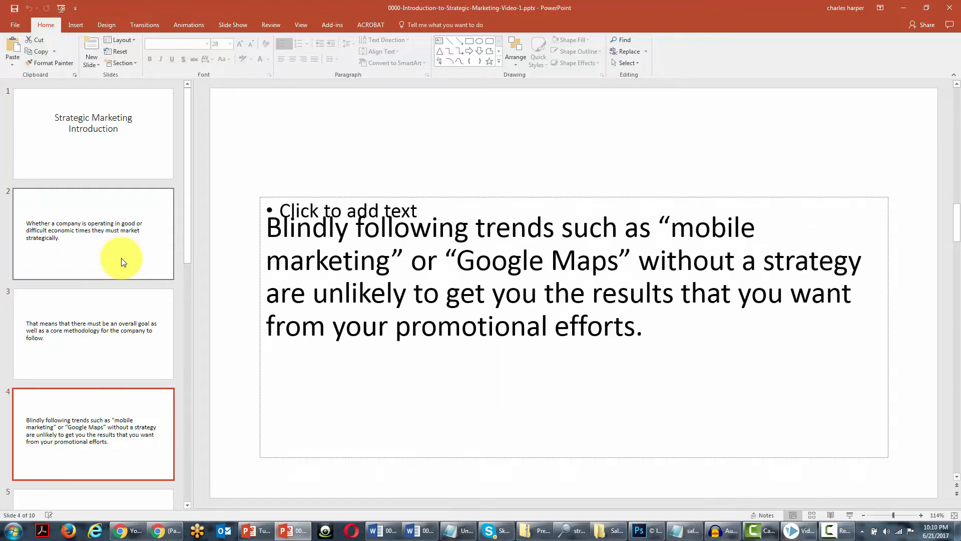
{"action": "key", "text": "Up"}
{"action": "key", "text": "Up"}
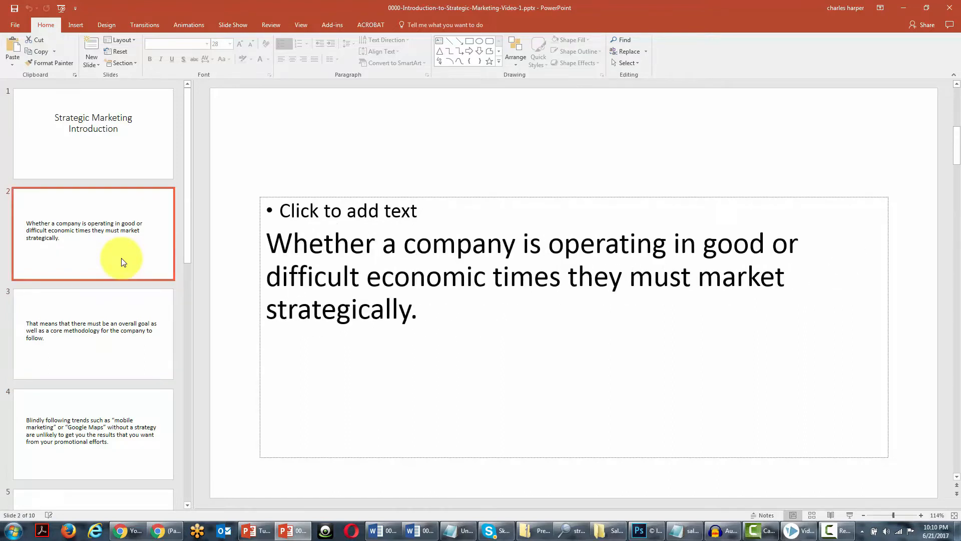
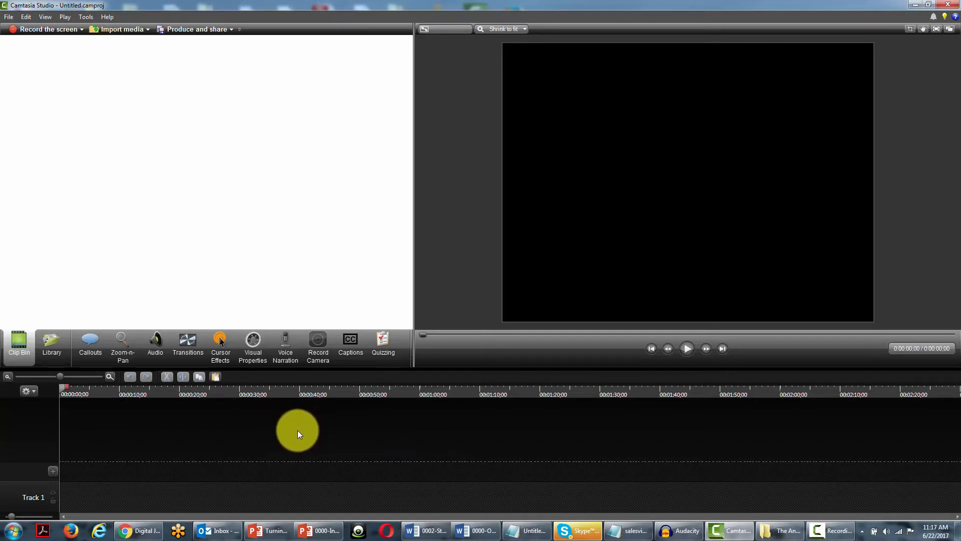
In the Camtasia Studio library, preview the Full Song track from the Music - Backyard Safari folder.
{"action": "left_click", "coordinate": [49, 342]}
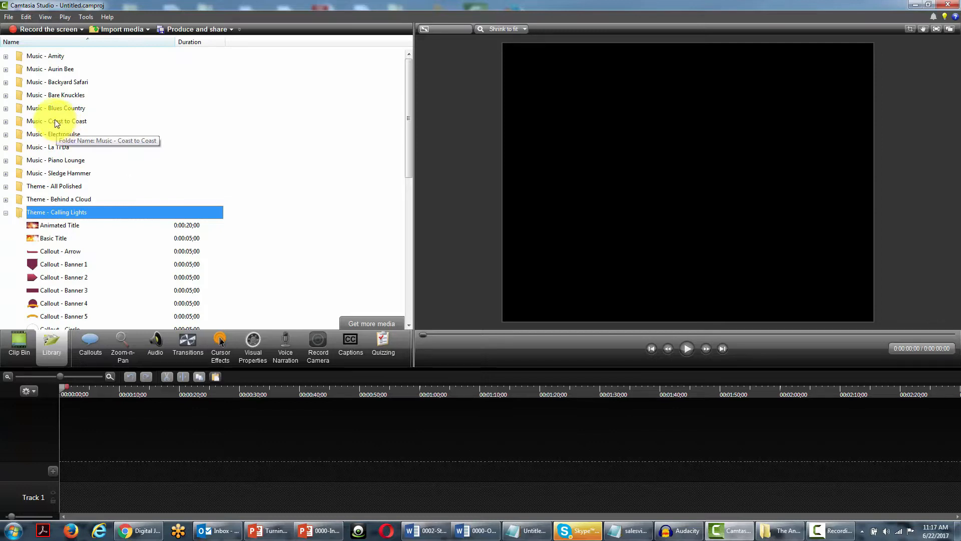
{"action": "left_click", "coordinate": [7, 83]}
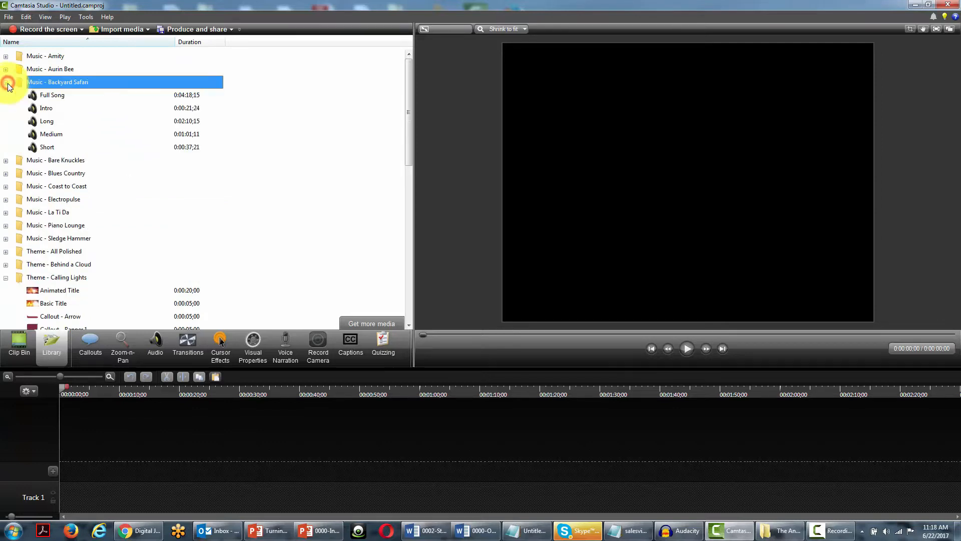
{"action": "right_click", "coordinate": [55, 97]}
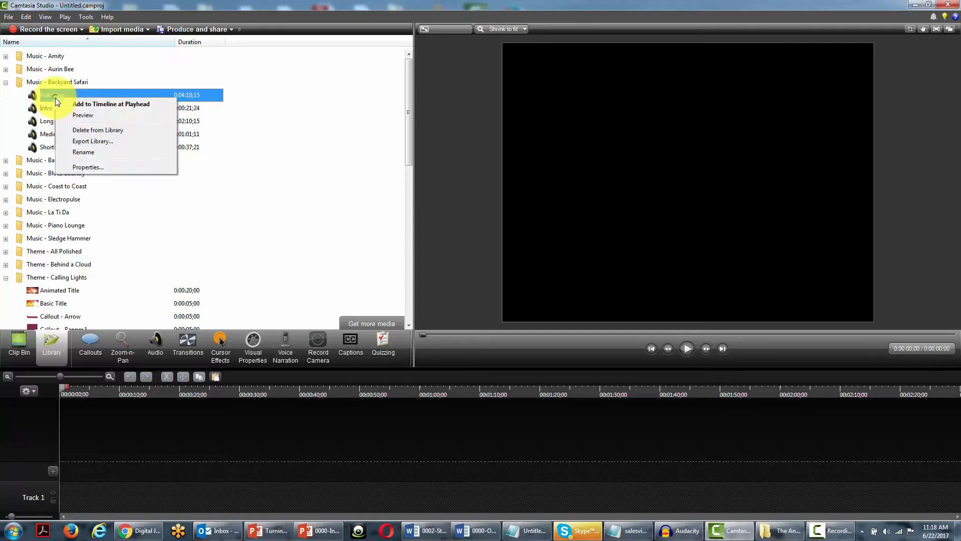
{"action": "left_click", "coordinate": [78, 112]}
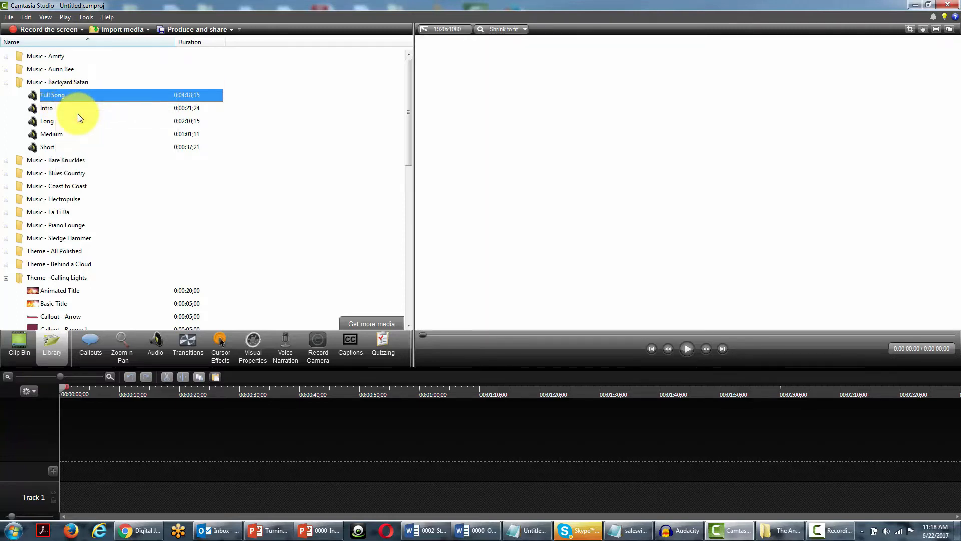
{"action": "left_click", "coordinate": [687, 348]}
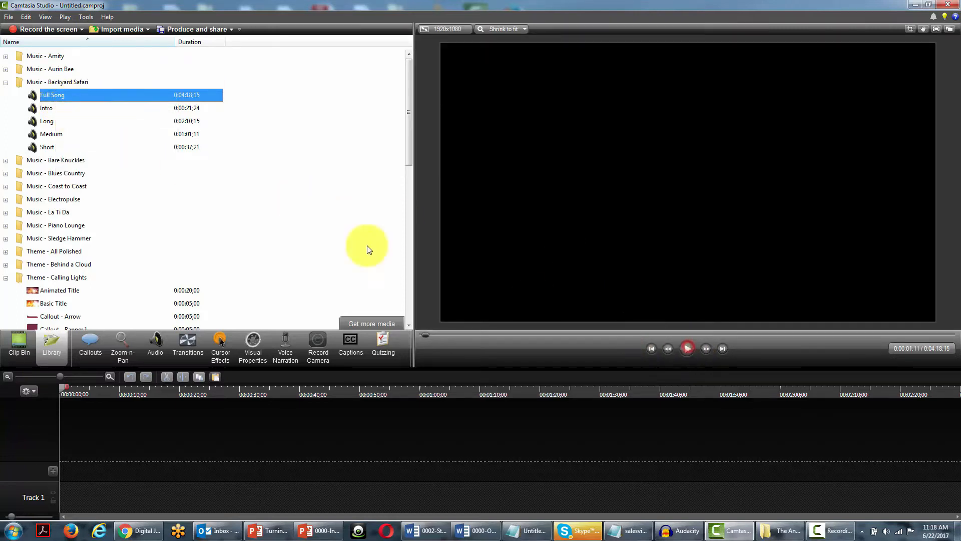
Preview the Intro track from the Music - Bare Knuckles folder and collapse both opened music folders.
{"action": "left_click", "coordinate": [6, 161]}
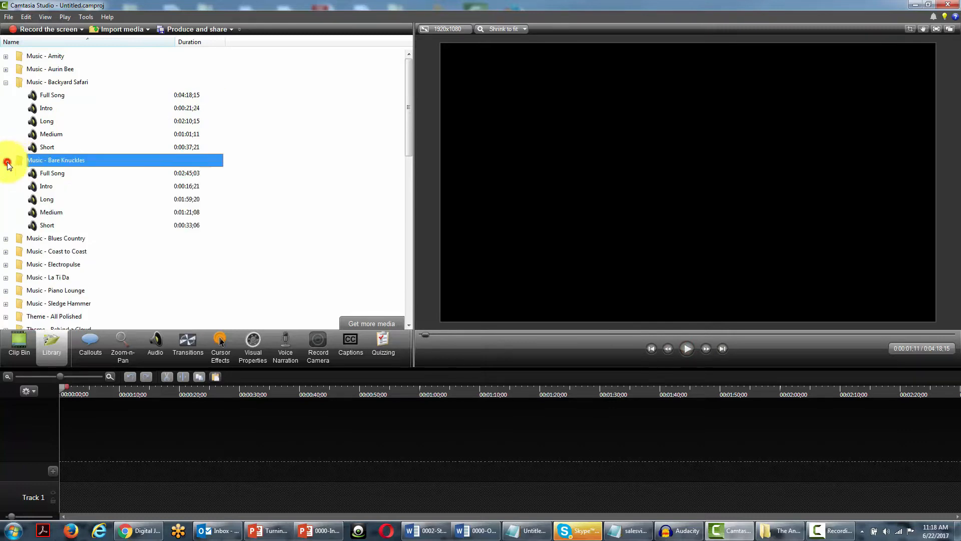
{"action": "left_click", "coordinate": [56, 186]}
{"action": "right_click", "coordinate": [57, 186]}
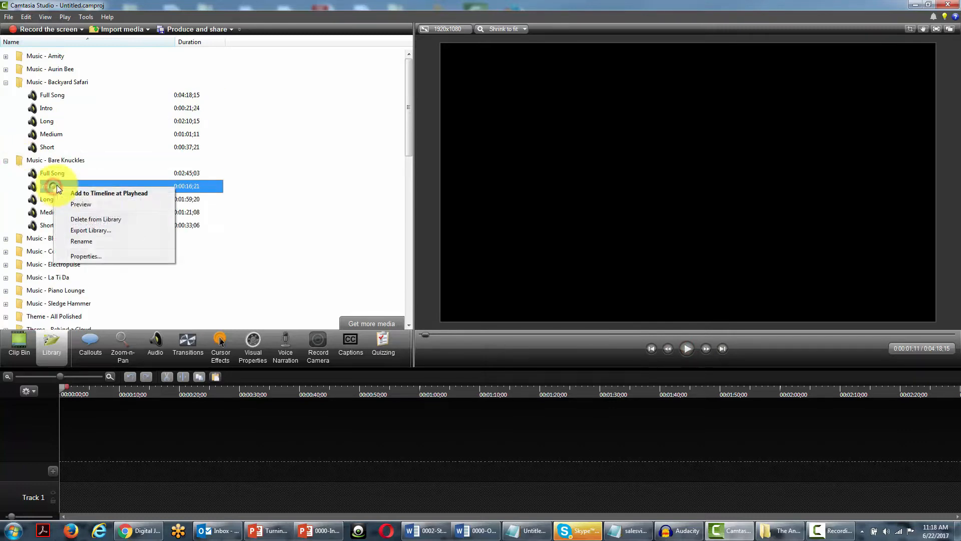
{"action": "left_click", "coordinate": [85, 204]}
{"action": "left_click", "coordinate": [687, 348]}
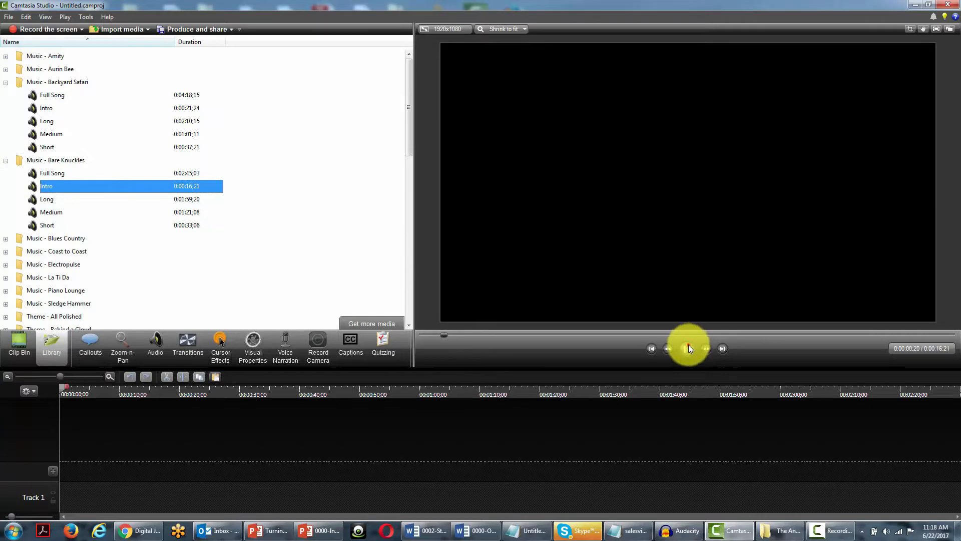
{"action": "left_click", "coordinate": [689, 349]}
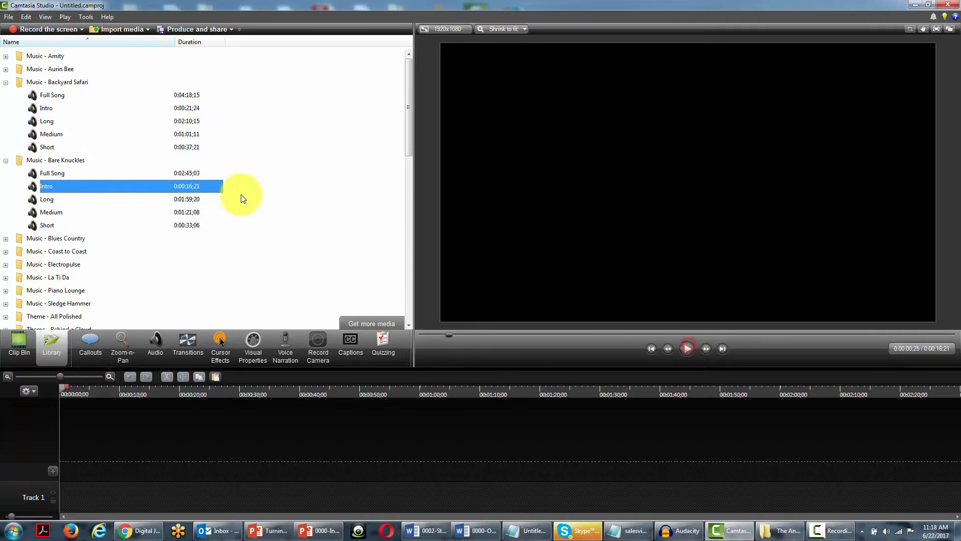
{"action": "left_click", "coordinate": [5, 83]}
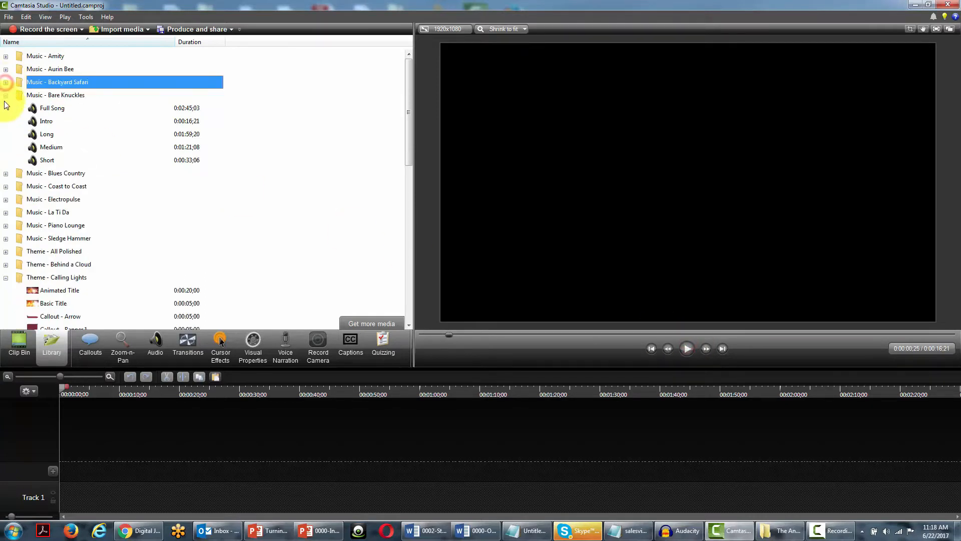
{"action": "left_click", "coordinate": [5, 95]}
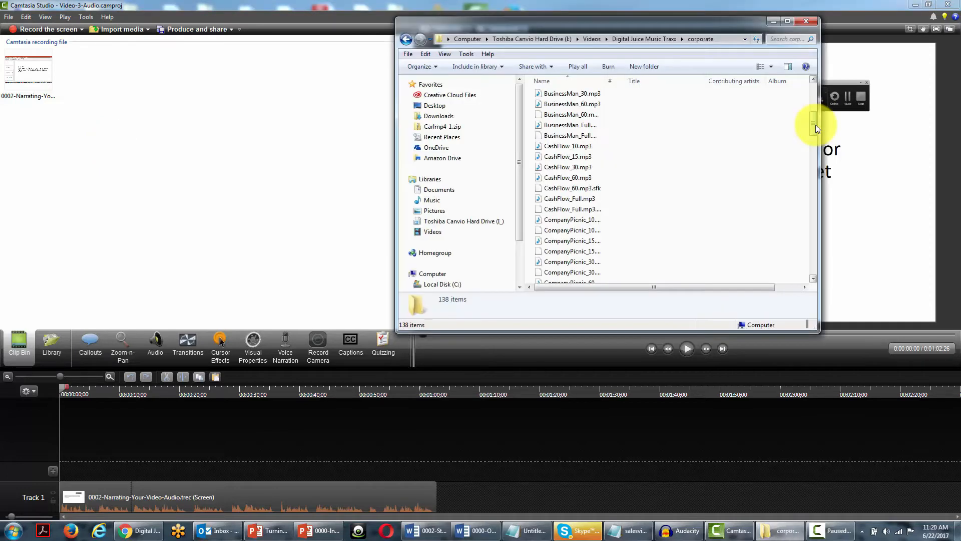
Import CompanyPicnic_Full.mp3 from the corporate music folder into the project's clip bin and close the folder window.
{"action": "left_click_drag", "start_coordinate": [813, 125], "coordinate": [813, 131]}
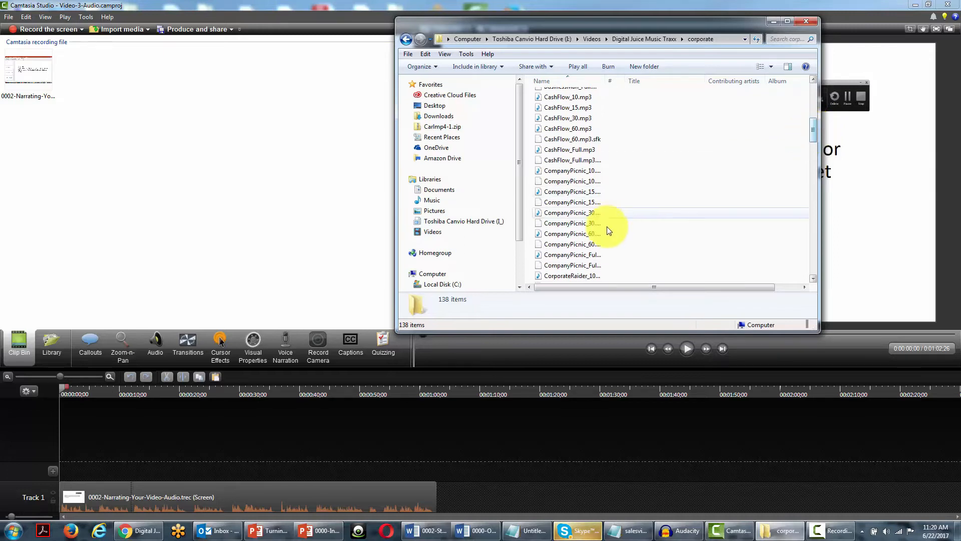
{"action": "left_click", "coordinate": [563, 256]}
{"action": "left_click_drag", "start_coordinate": [563, 256], "coordinate": [270, 199]}
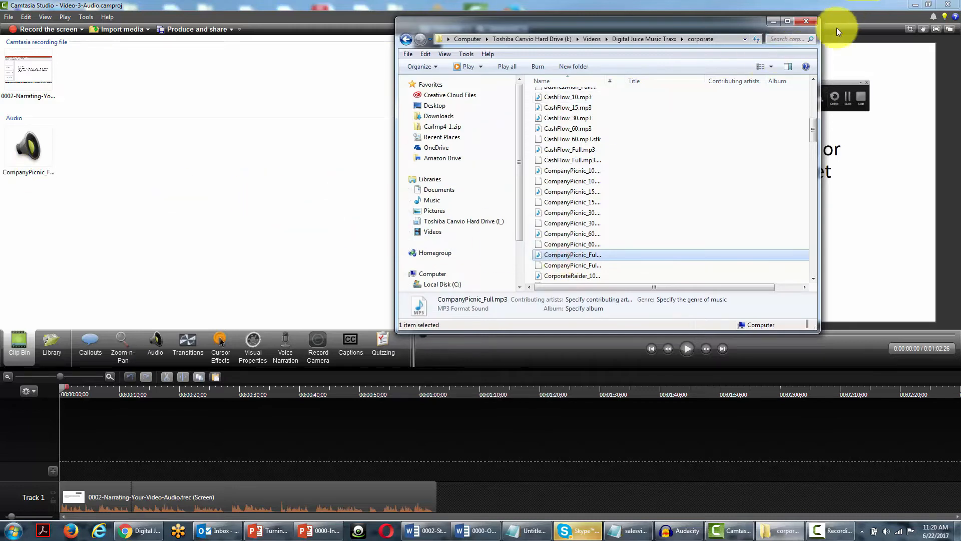
{"action": "left_click", "coordinate": [807, 21]}
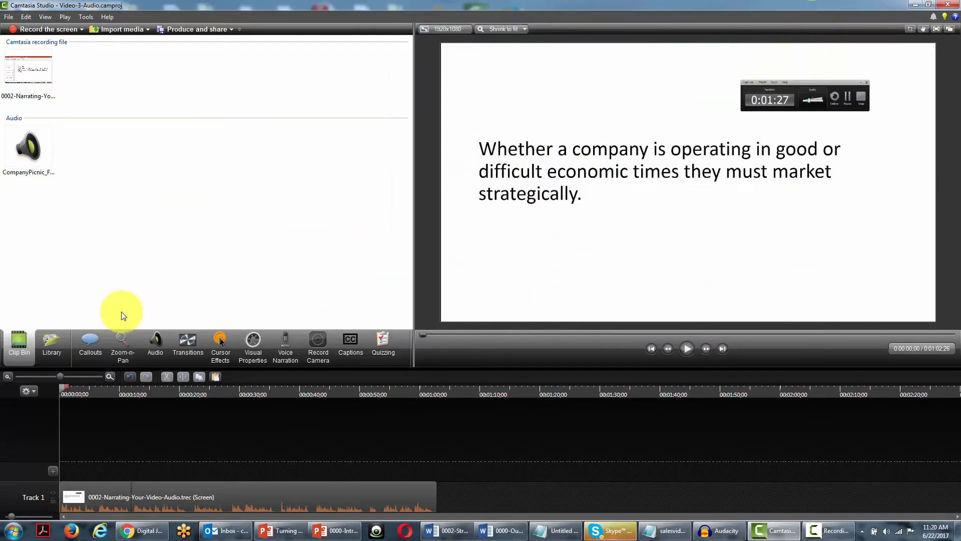
Add the CompanyPicnic_Full music to Track 2 and move it to start where the Track 1 recording ends.
{"action": "right_click", "coordinate": [29, 161]}
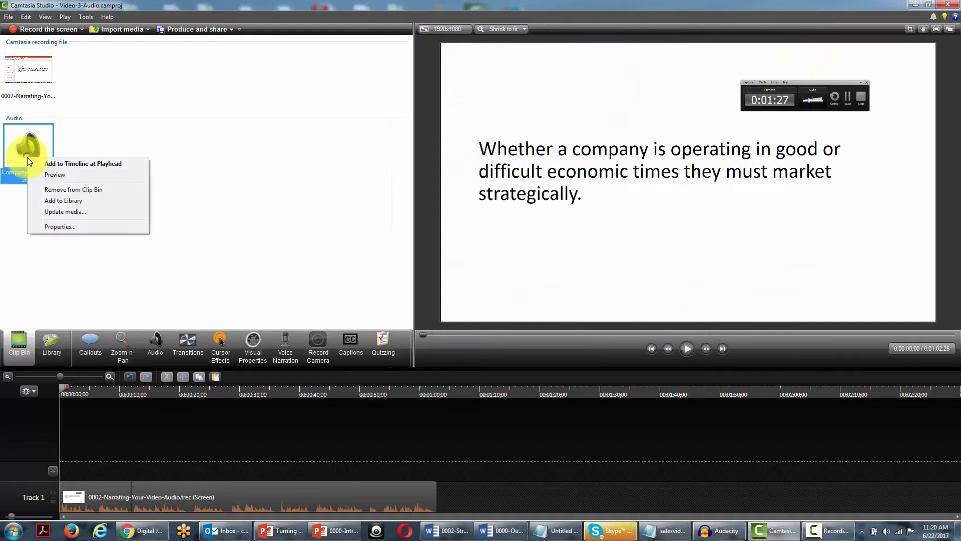
{"action": "left_click", "coordinate": [62, 165]}
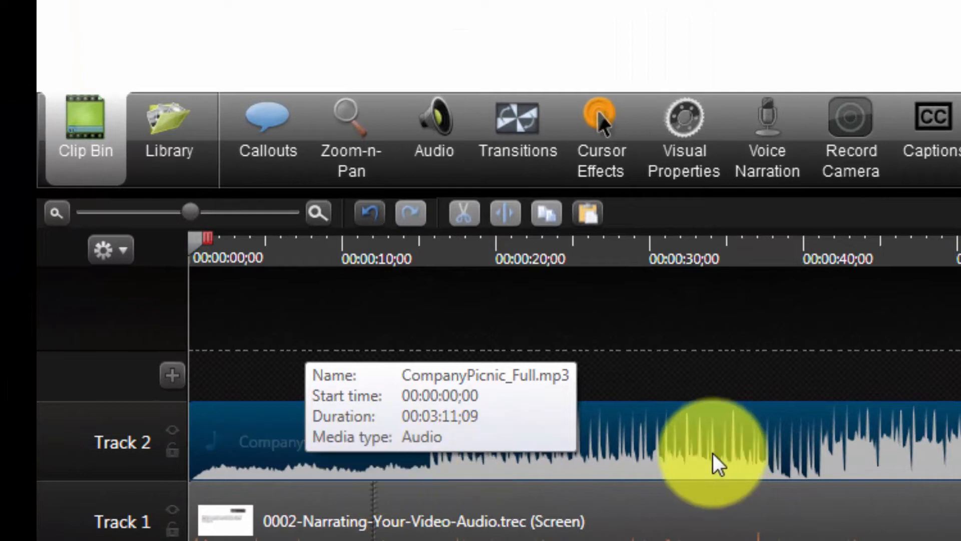
{"action": "left_click_drag", "start_coordinate": [654, 448], "coordinate": [621, 476]}
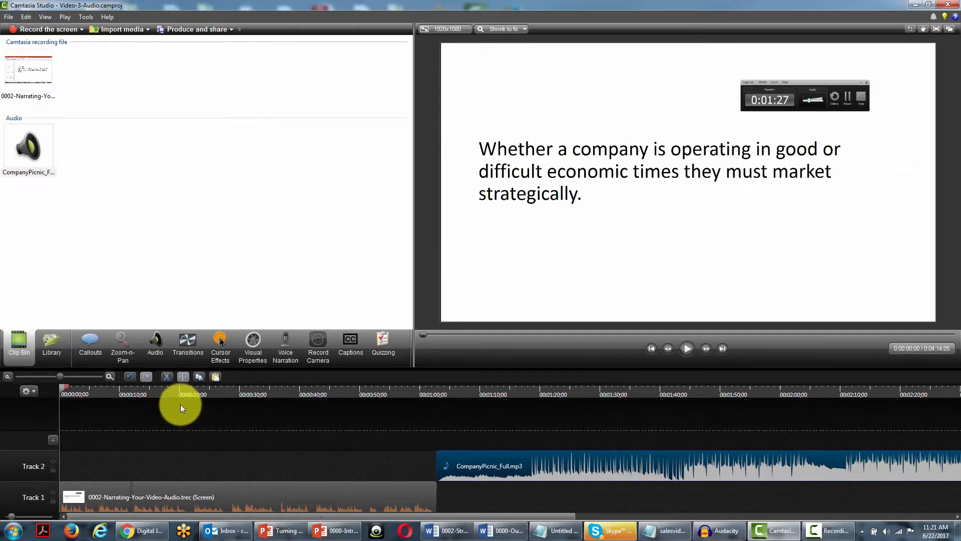
Cut the music's quiet opening from about 1:03 to 1:18 and move the remaining music to the timeline's start.
{"action": "left_click", "coordinate": [436, 405]}
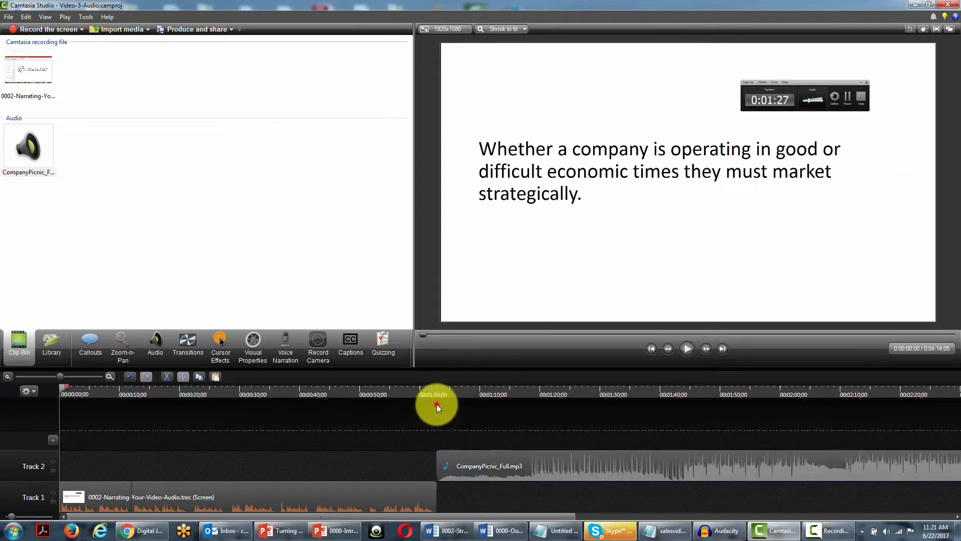
{"action": "left_click", "coordinate": [438, 397]}
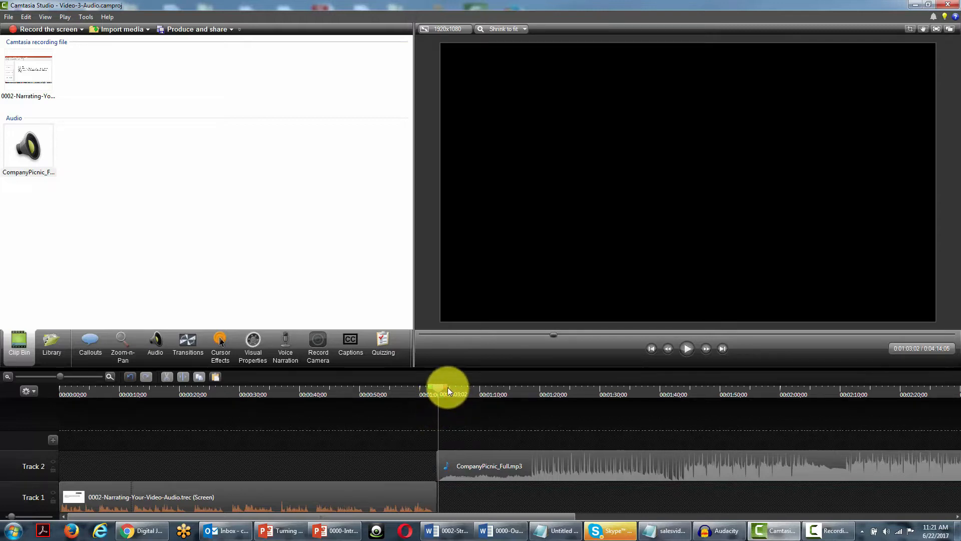
{"action": "left_click_drag", "start_coordinate": [448, 389], "coordinate": [540, 397]}
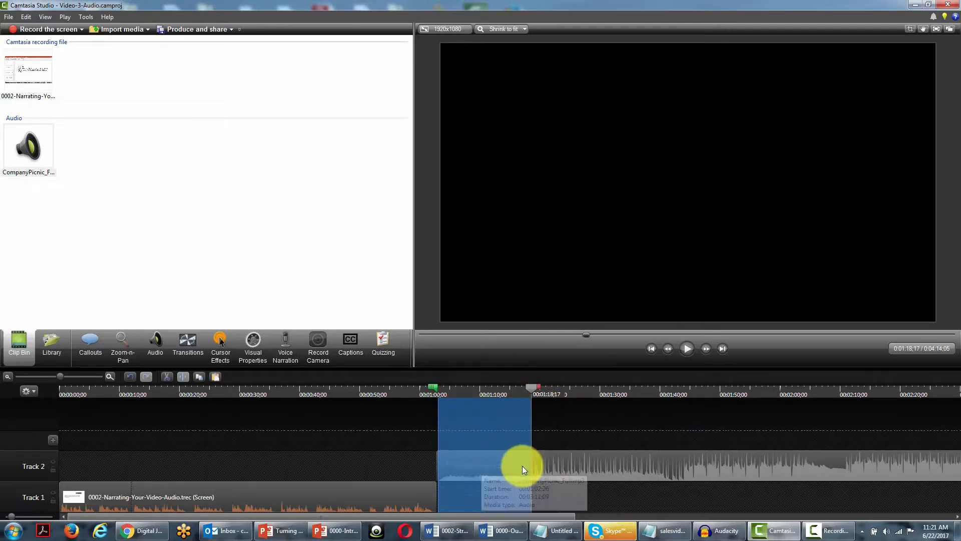
{"action": "left_click", "coordinate": [556, 467]}
{"action": "left_click_drag", "start_coordinate": [540, 388], "coordinate": [538, 393]}
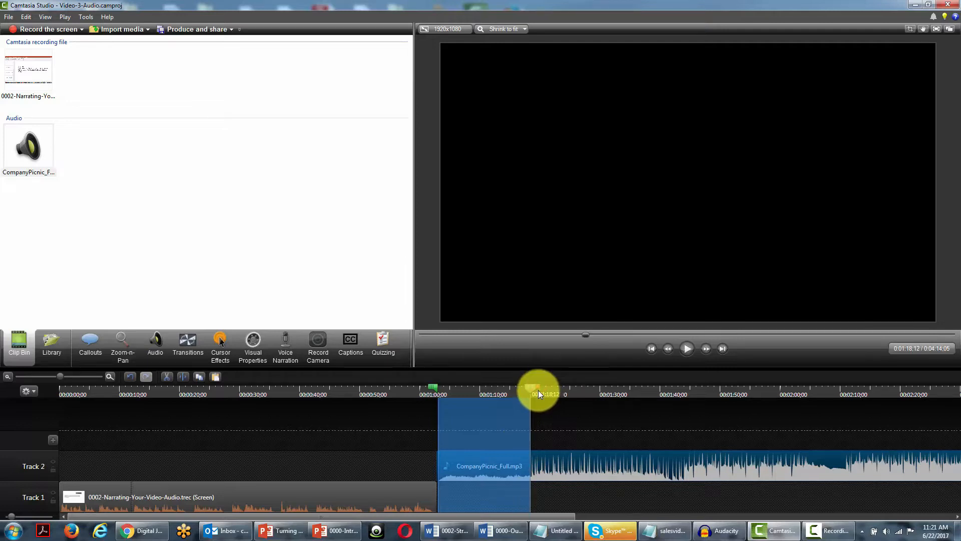
{"action": "left_click", "coordinate": [168, 376]}
{"action": "left_click_drag", "start_coordinate": [590, 460], "coordinate": [11, 473]}
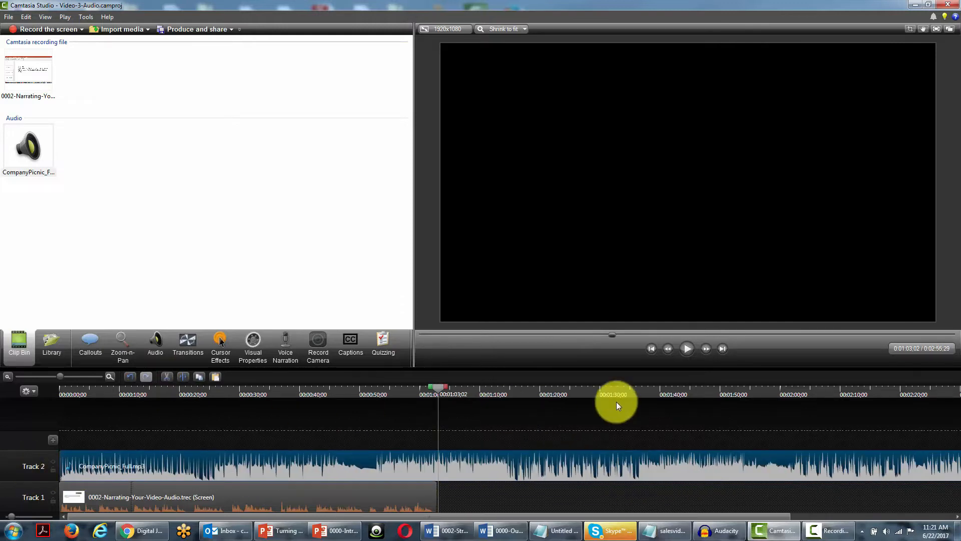
Split the Track 2 music at about 1:05, just past the recording's end, and delete the part after the split.
{"action": "key", "text": "Home"}
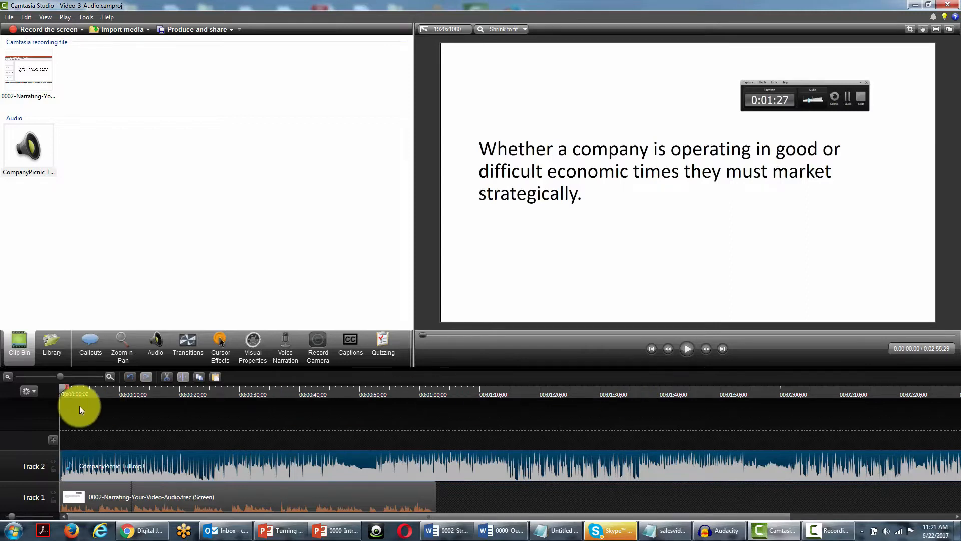
{"action": "left_click_drag", "start_coordinate": [61, 388], "coordinate": [455, 398]}
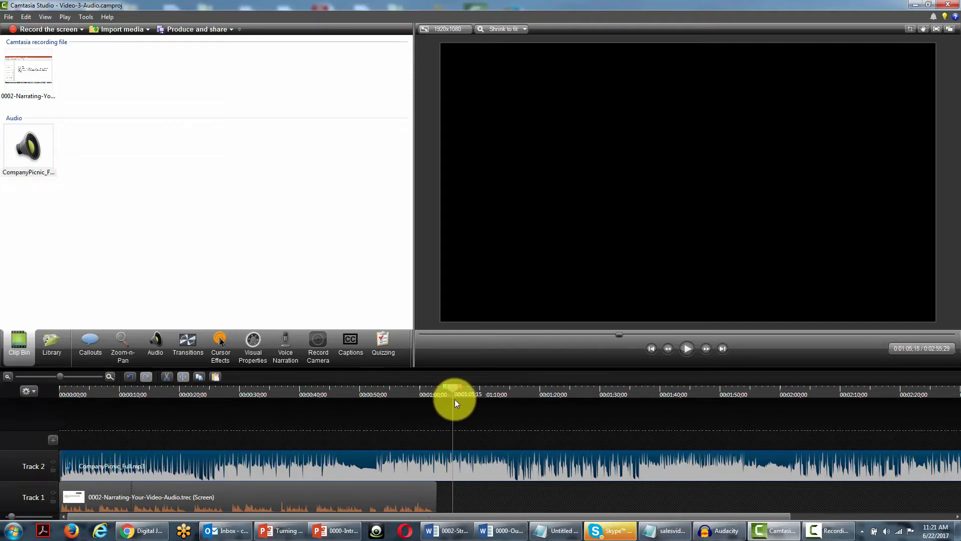
{"action": "left_click", "coordinate": [484, 471]}
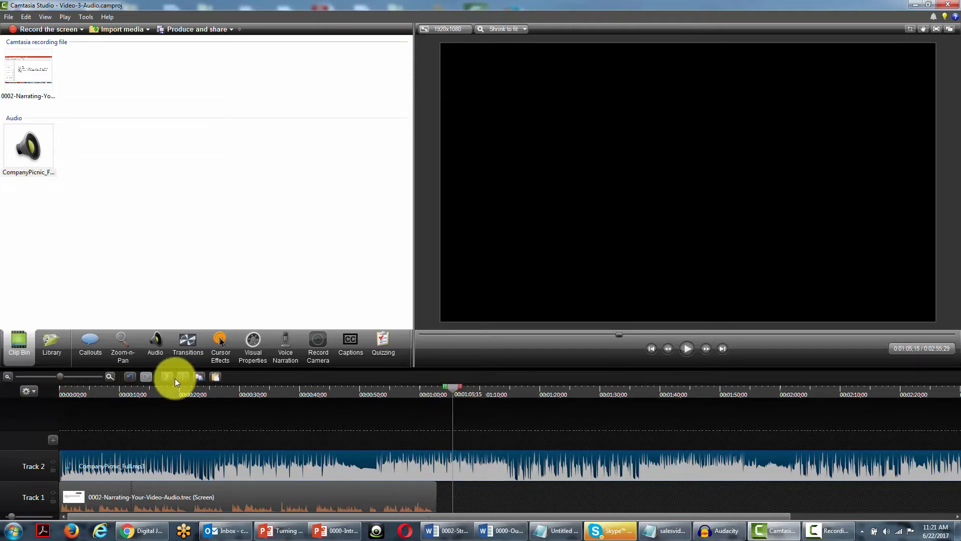
{"action": "left_click", "coordinate": [183, 376]}
{"action": "left_click", "coordinate": [555, 465]}
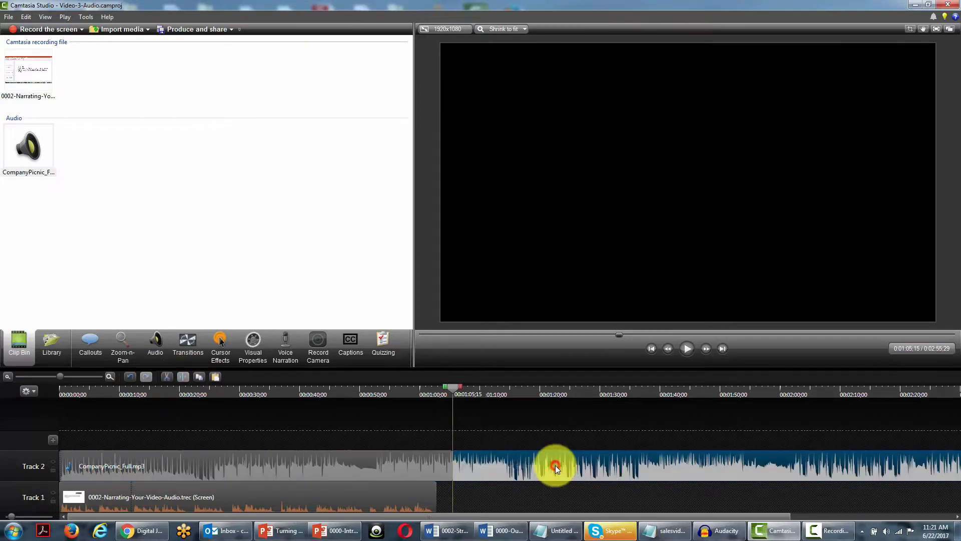
{"action": "key", "text": "Delete"}
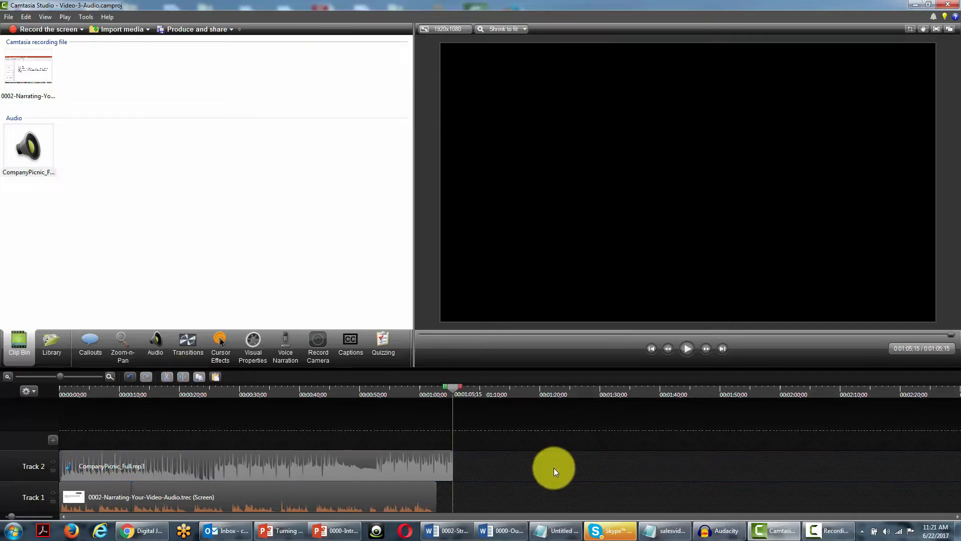
Add a fade-in and a fade-out to the CompanyPicnic_Full music on Track 2.
{"action": "left_click", "coordinate": [258, 463]}
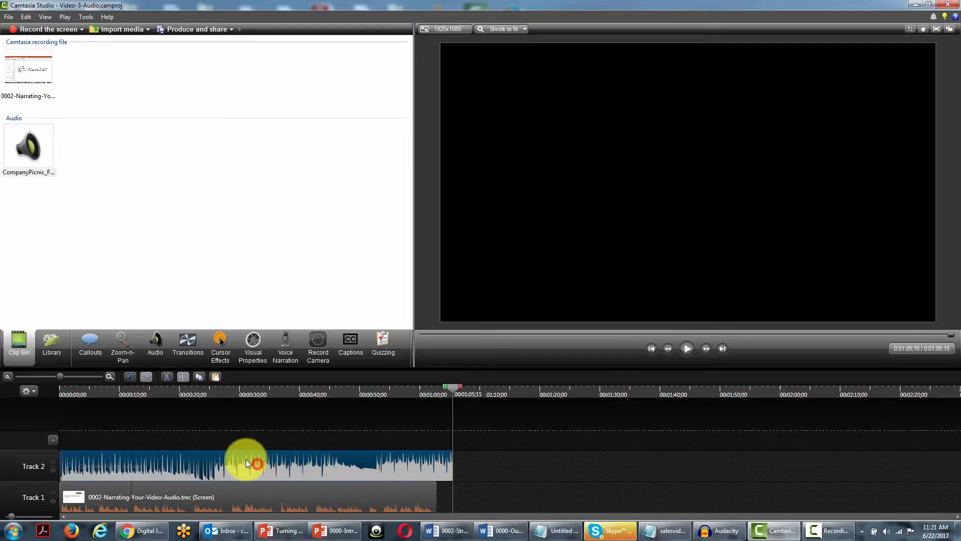
{"action": "left_click", "coordinate": [153, 340]}
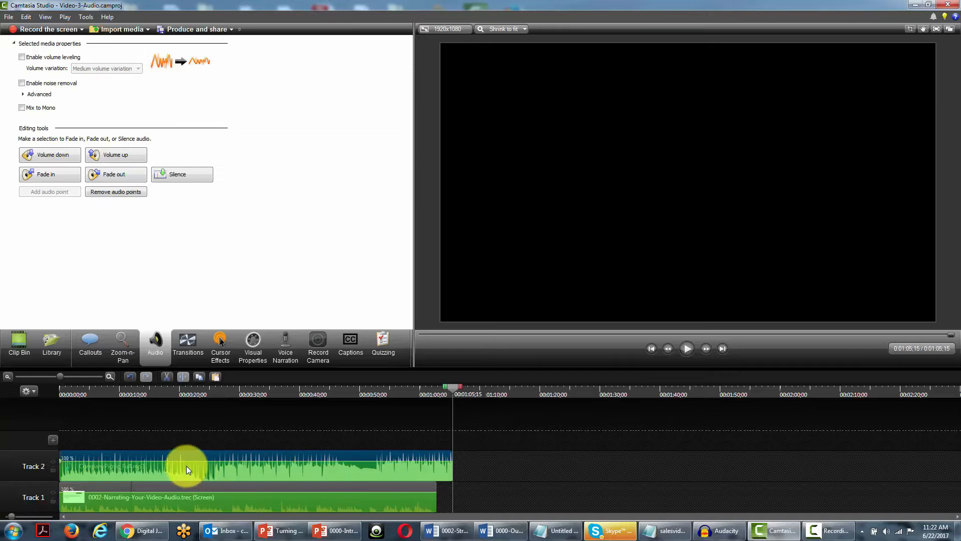
{"action": "left_click", "coordinate": [46, 174]}
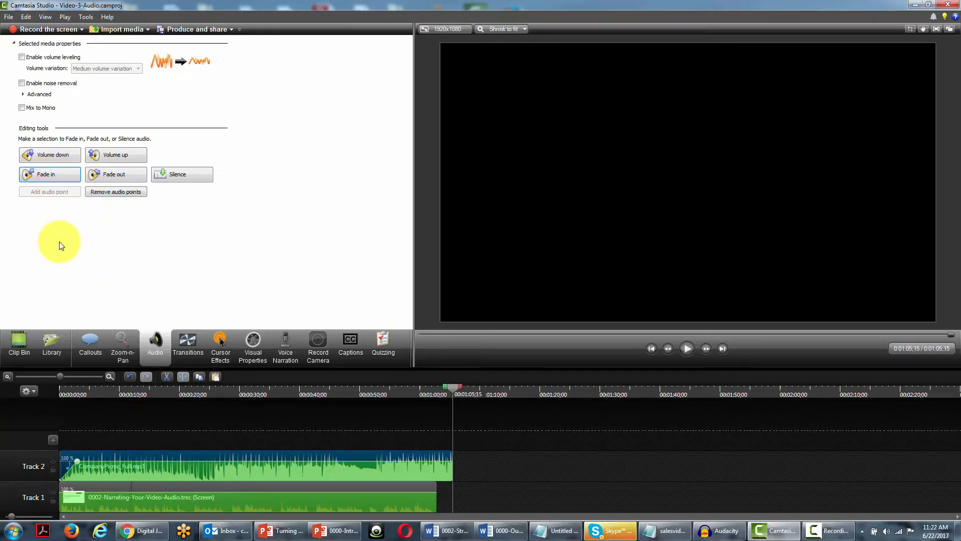
{"action": "left_click", "coordinate": [137, 175]}
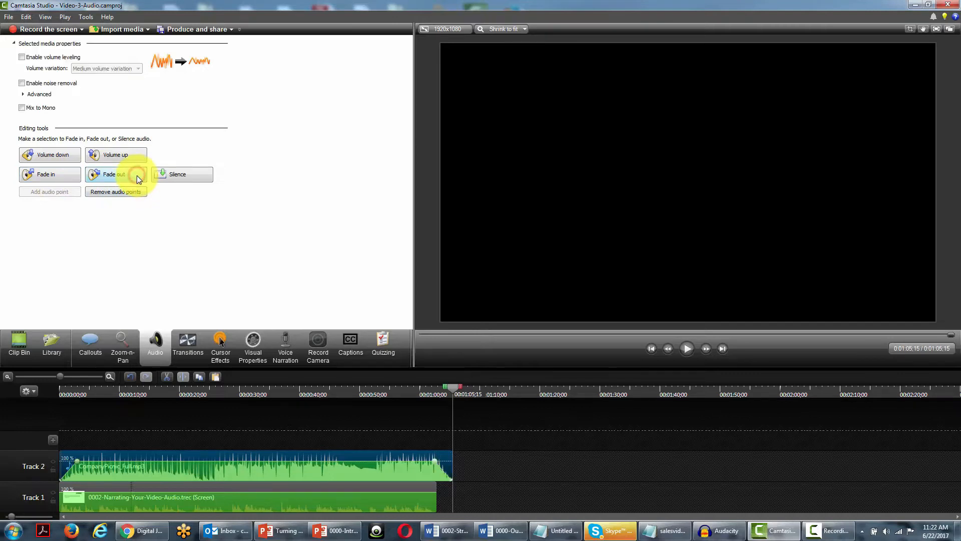
Lower the Track 2 music's volume by nine increments so it sits quietly under the narration.
{"action": "left_click", "coordinate": [47, 152]}
{"action": "left_click", "coordinate": [47, 152]}
{"action": "left_click", "coordinate": [46, 152]}
{"action": "left_click", "coordinate": [47, 152]}
{"action": "left_click", "coordinate": [46, 153]}
{"action": "left_click", "coordinate": [46, 152]}
{"action": "left_click", "coordinate": [46, 152]}
{"action": "left_click", "coordinate": [46, 153]}
{"action": "left_click", "coordinate": [46, 152]}
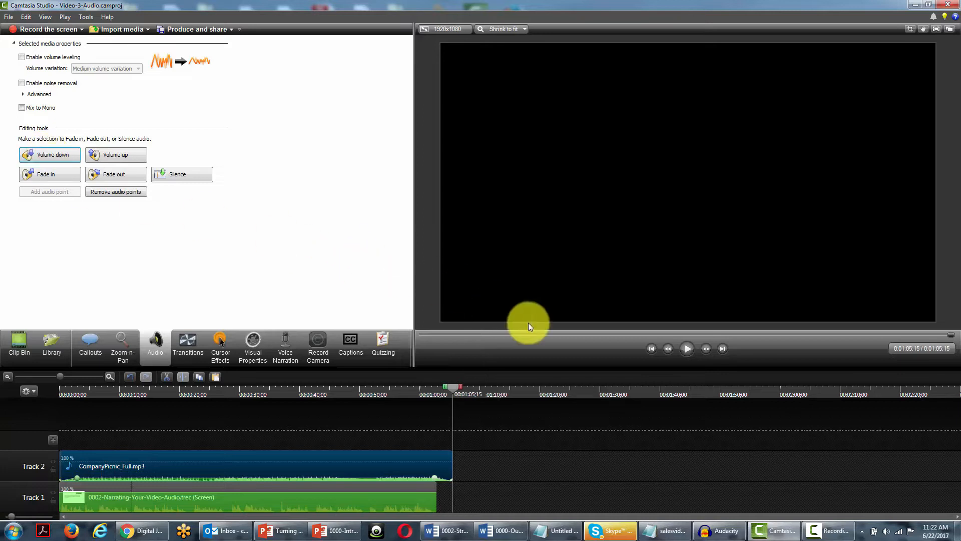
Preview the mix from the start, lower the Track 2 music by one more volume increment and return to the timeline's start.
{"action": "left_click", "coordinate": [647, 347]}
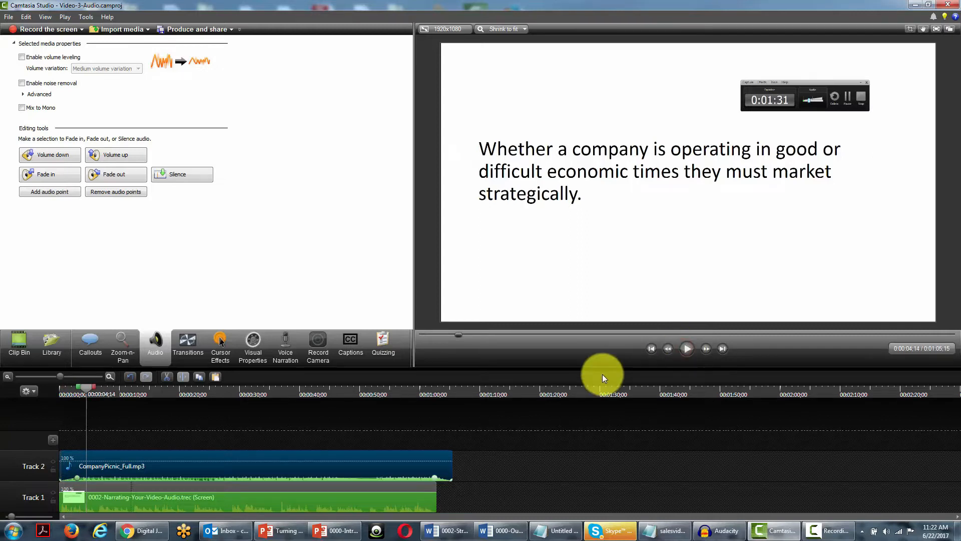
{"action": "left_click", "coordinate": [148, 465]}
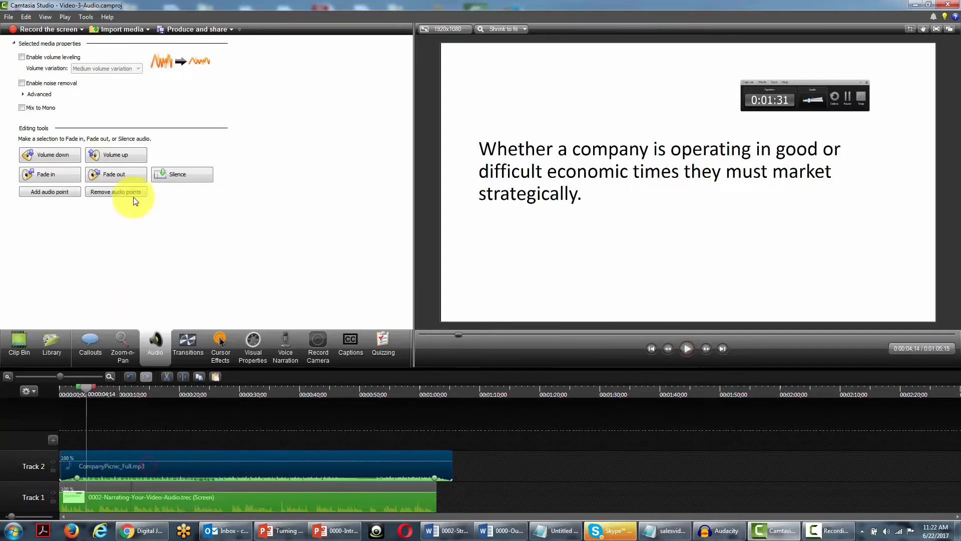
{"action": "left_click", "coordinate": [58, 155]}
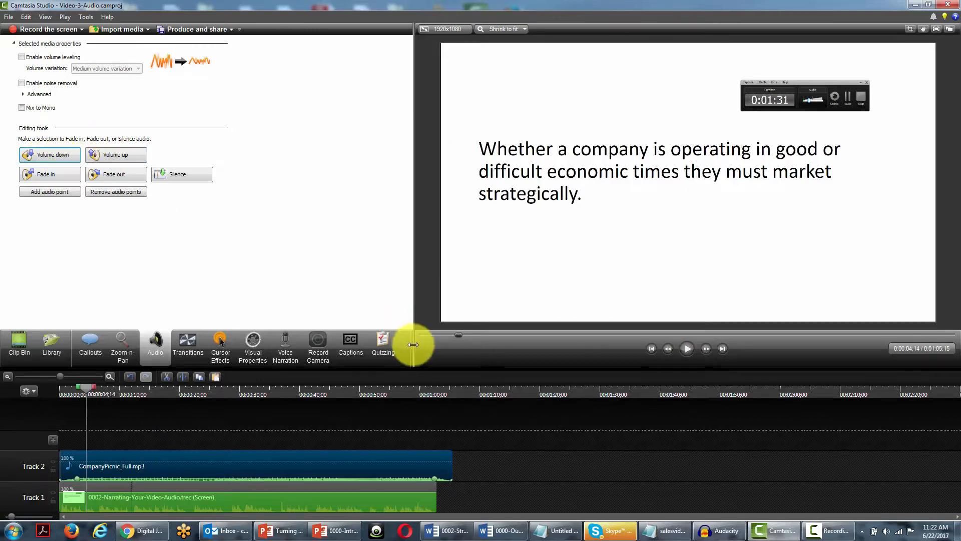
{"action": "left_click", "coordinate": [653, 348]}
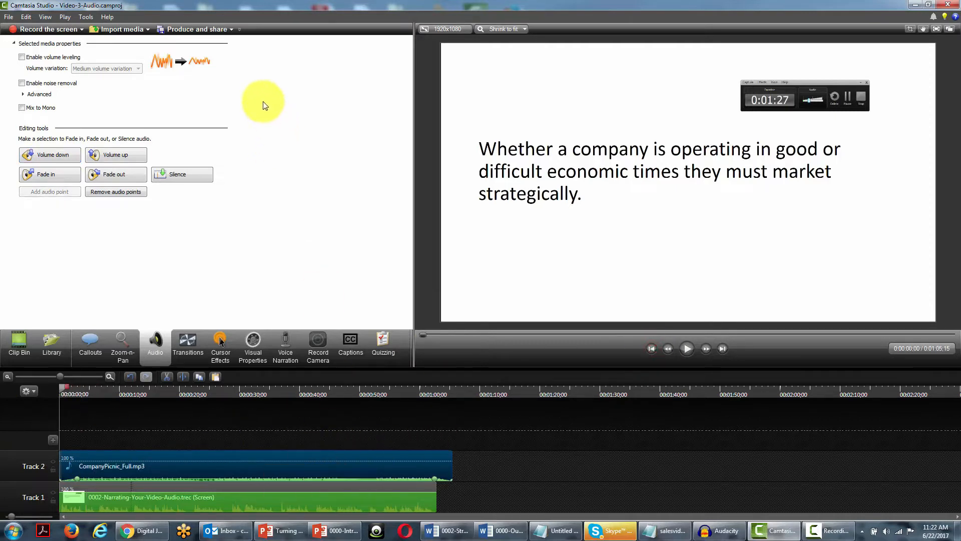
Produce the project as an MP3 with the mo3 preset, naming it Video-3-Audio-With-Music in the The Animation Playbook folder.
{"action": "left_click", "coordinate": [230, 29]}
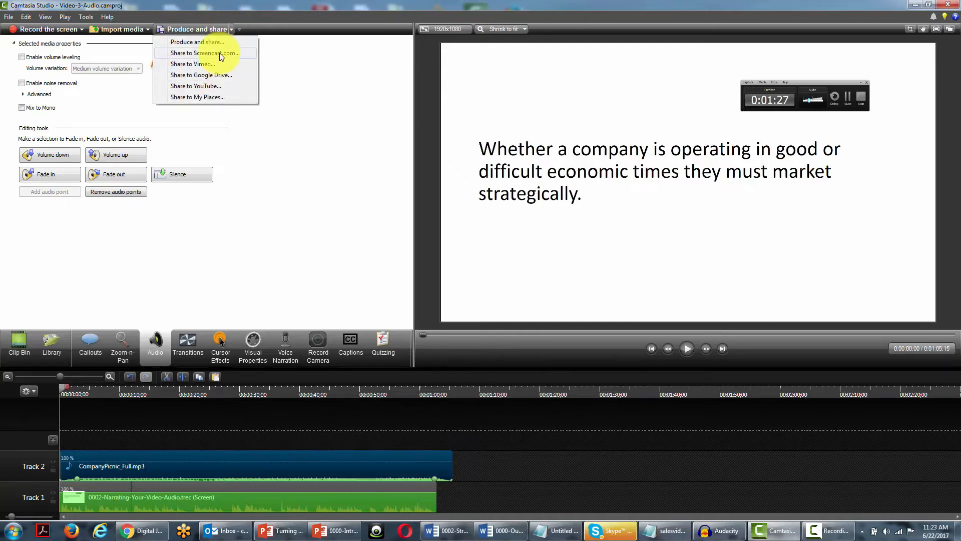
{"action": "left_click", "coordinate": [201, 41]}
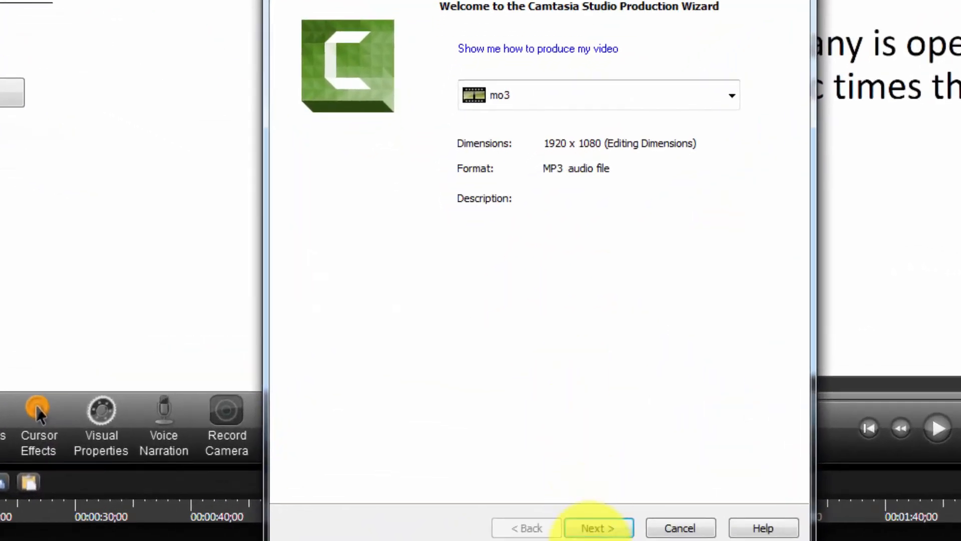
{"action": "left_click", "coordinate": [588, 530]}
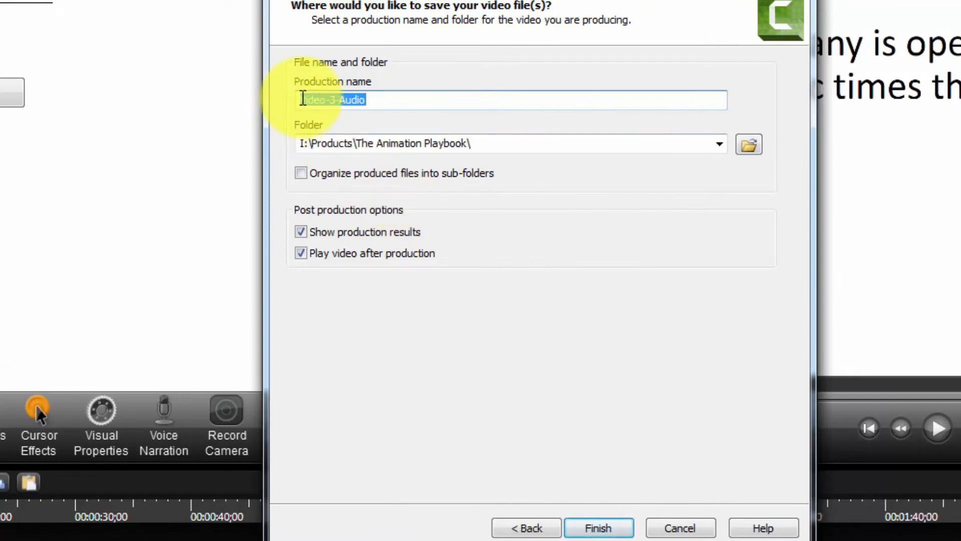
{"action": "left_click", "coordinate": [299, 100]}
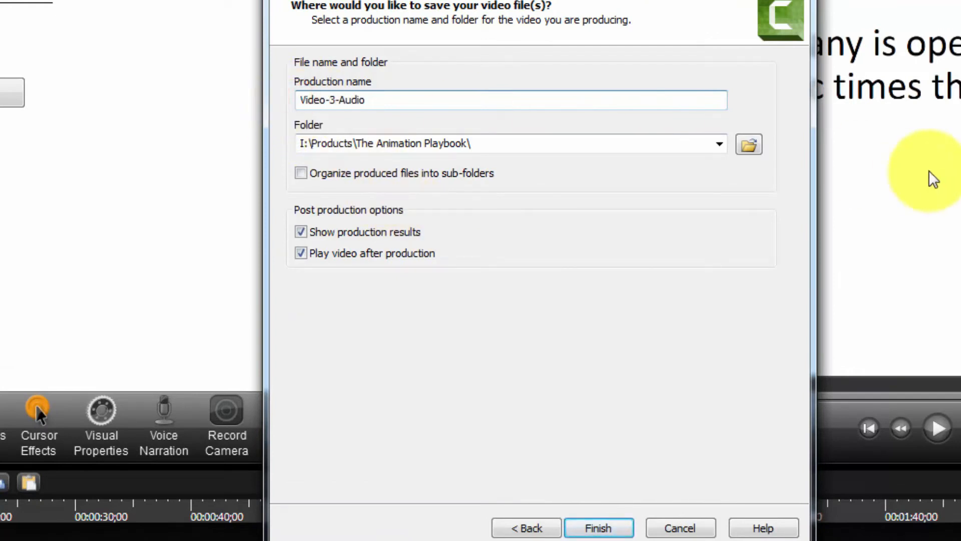
{"action": "key", "text": "End"}
{"action": "type", "text": "-With-Music"}
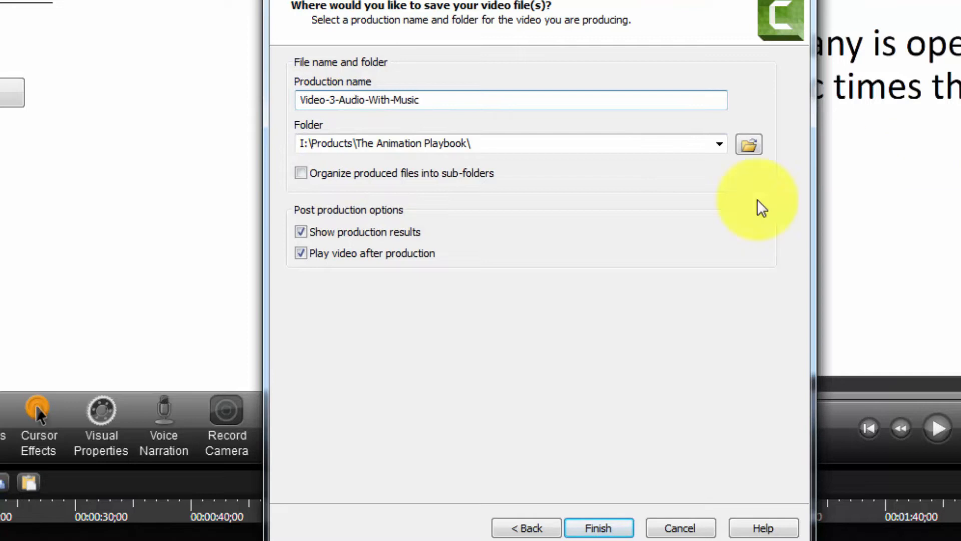
{"action": "left_click", "coordinate": [588, 528]}
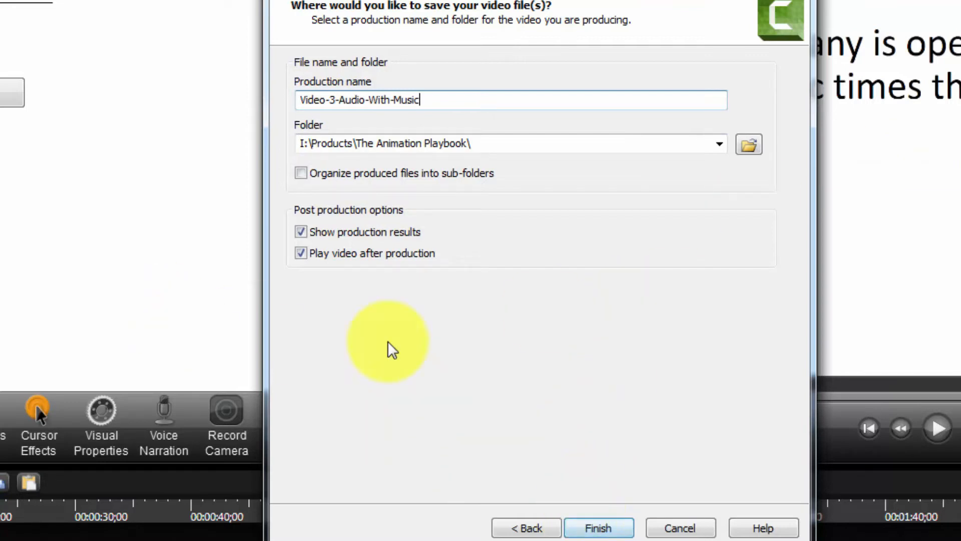
{"action": "left_click", "coordinate": [586, 531]}
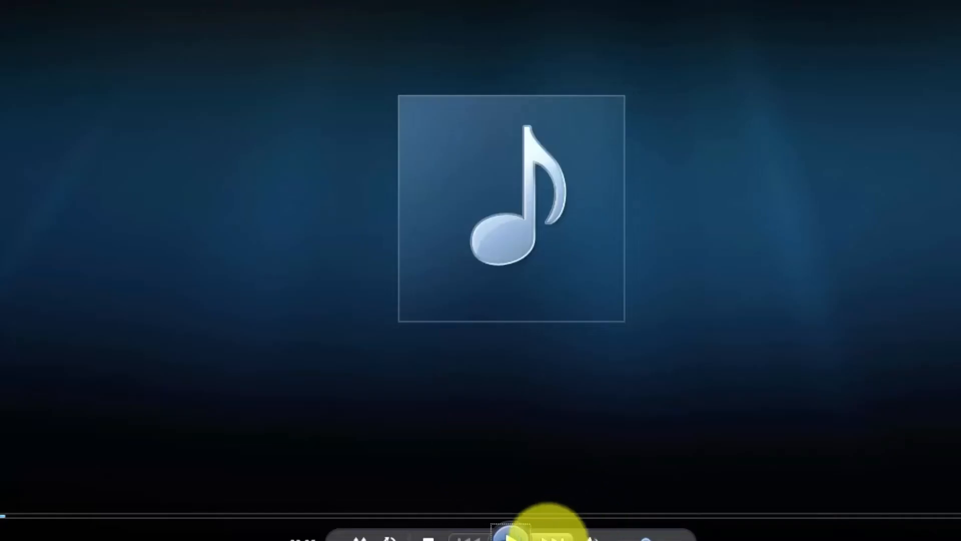
Listen to the start of the produced MP3 and check for the file in its production folder.
{"action": "left_click", "coordinate": [521, 534]}
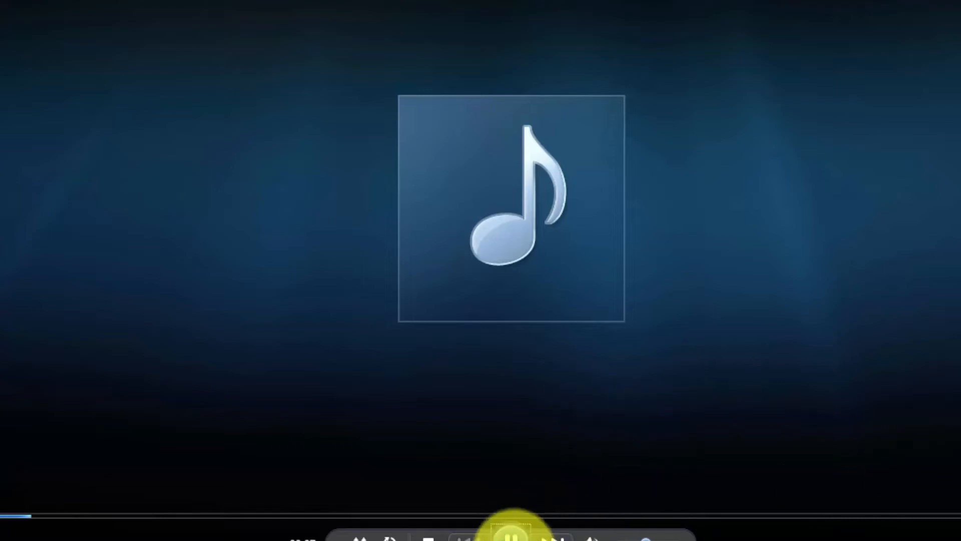
{"action": "left_click", "coordinate": [508, 534]}
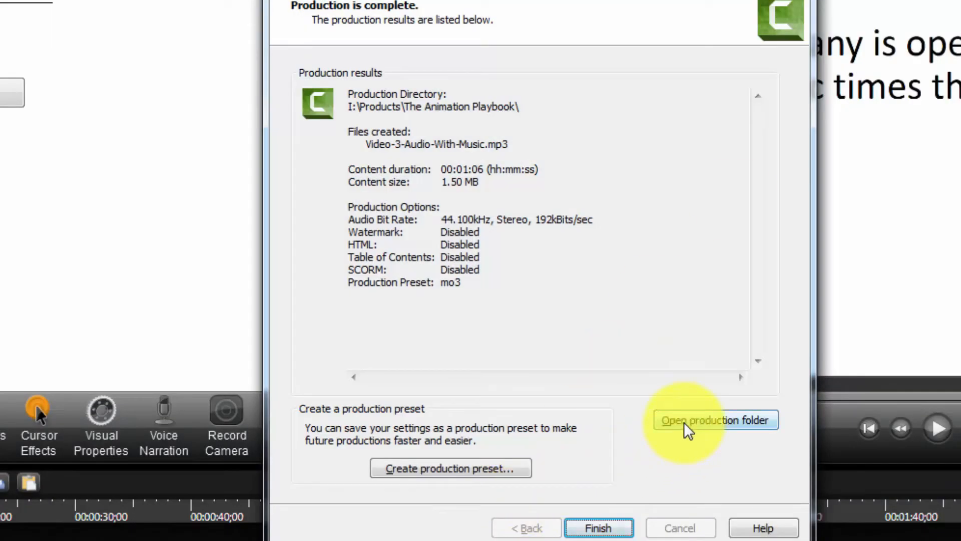
{"action": "left_click", "coordinate": [687, 429]}
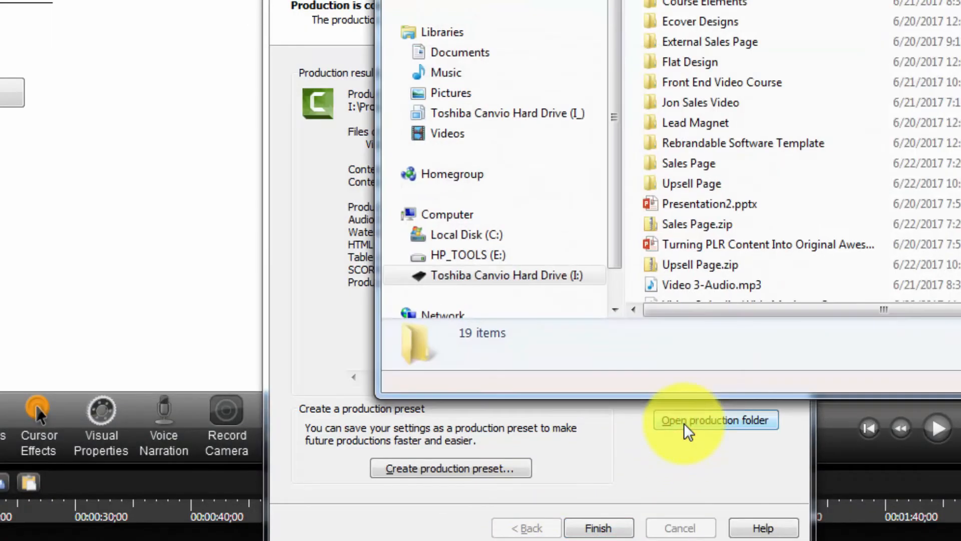
{"action": "left_click", "coordinate": [701, 285]}
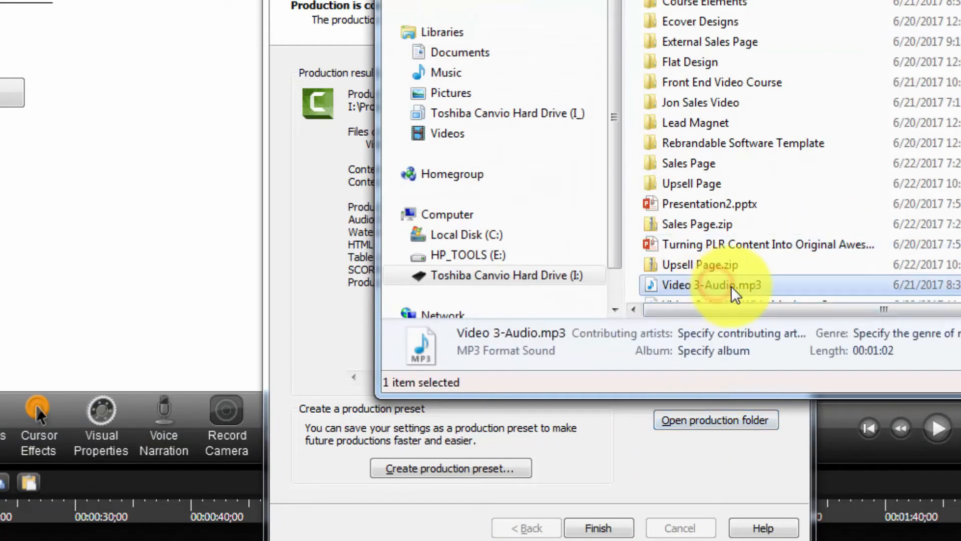
{"action": "scroll", "coordinate": [730, 289], "scroll_direction": "down", "scroll_amount": 1}
{"action": "left_click", "coordinate": [718, 292]}
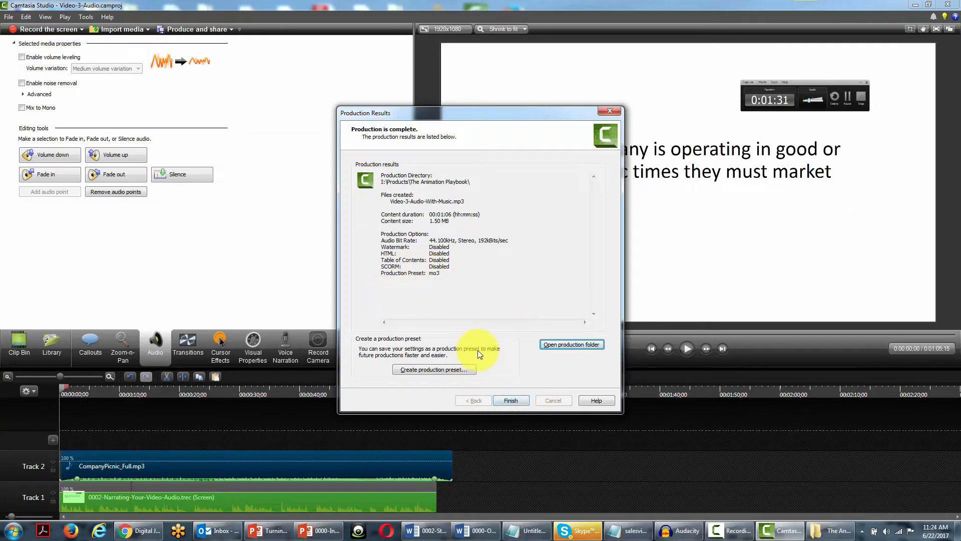
{"action": "left_click", "coordinate": [504, 400]}
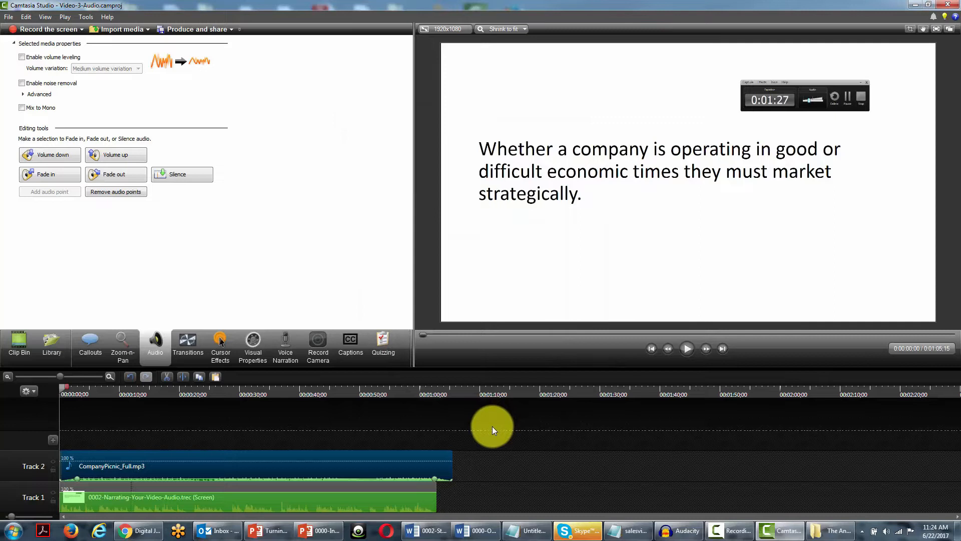
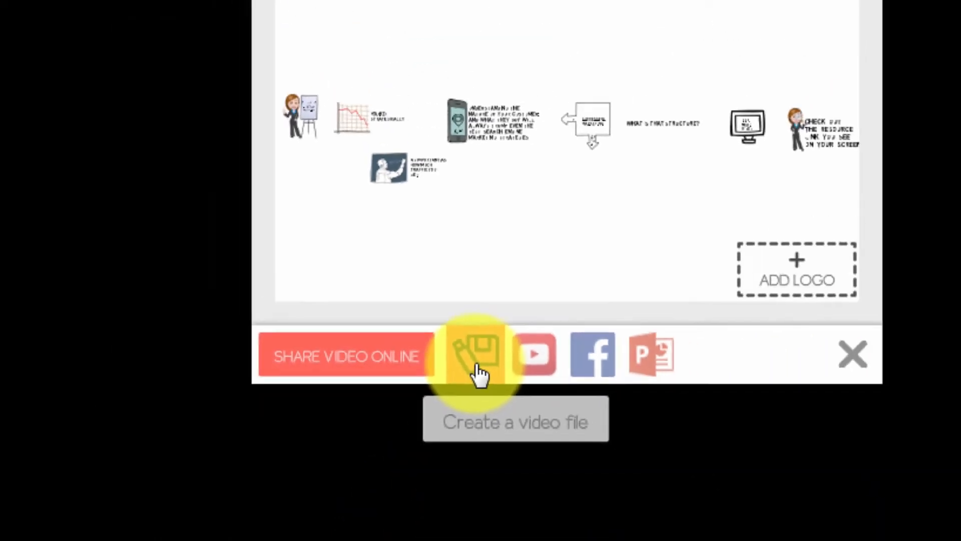
In VideoScribe, export Daily-Strategic-Marketing-Introduction as a Quicktime MOV video file at 1080 (Full HD) and 25 frames per second.
{"action": "left_click", "coordinate": [536, 370]}
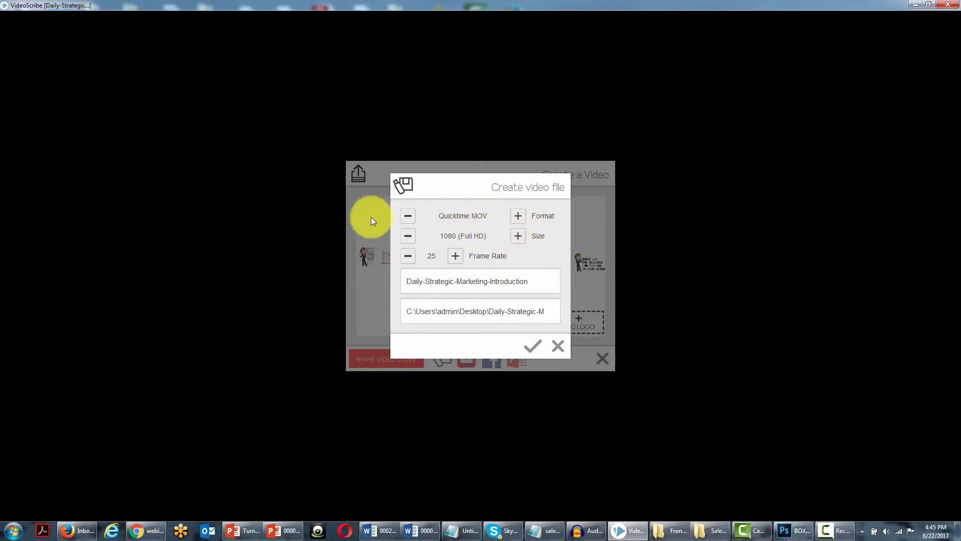
{"action": "left_click", "coordinate": [519, 219]}
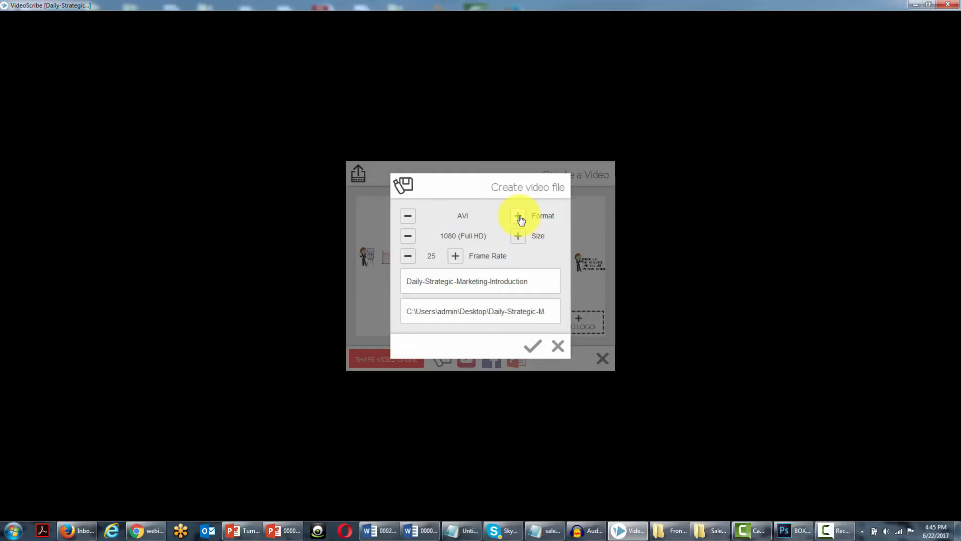
{"action": "left_click", "coordinate": [519, 220]}
{"action": "left_click", "coordinate": [519, 219]}
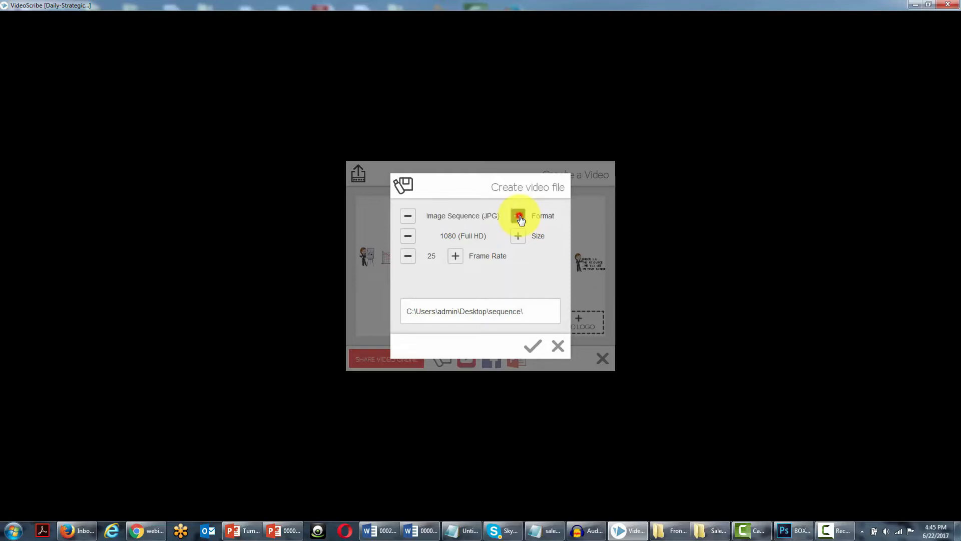
{"action": "left_click", "coordinate": [520, 219]}
{"action": "left_click", "coordinate": [519, 220]}
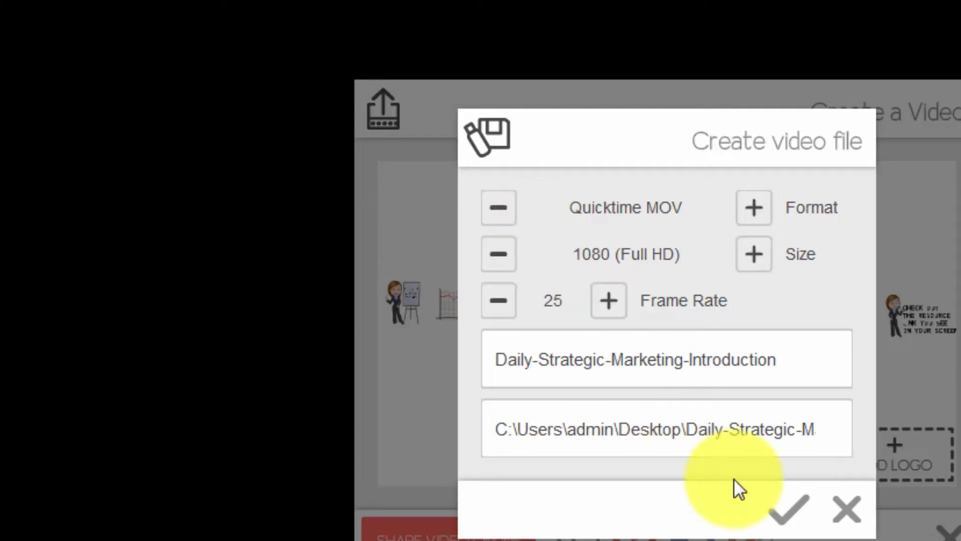
{"action": "left_click", "coordinate": [779, 520]}
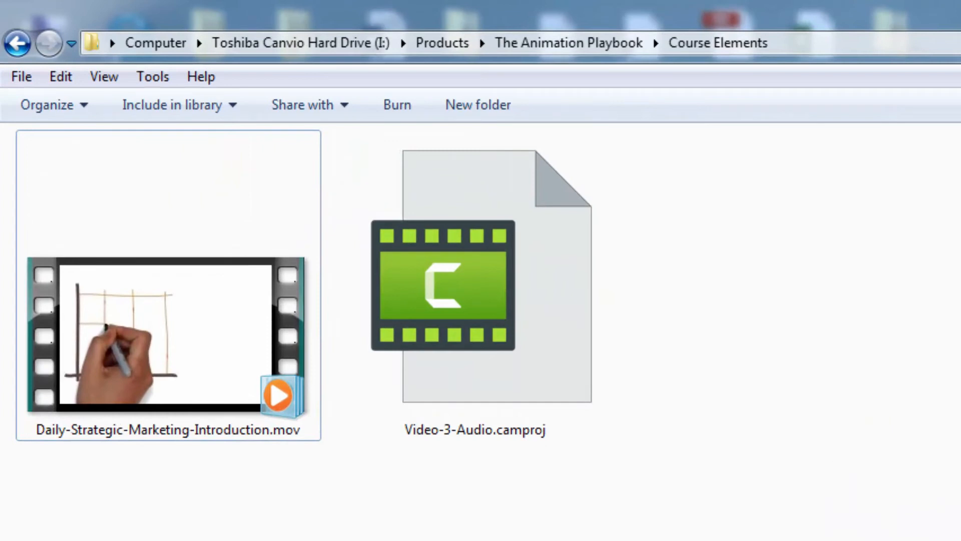
In the Course Elements folder, rename Daily-Strategic-Marketing-Introduction.mov to Daily-Strategic-Marketing-Introduction.mp4 and accept the extension change.
{"action": "left_click", "coordinate": [313, 432]}
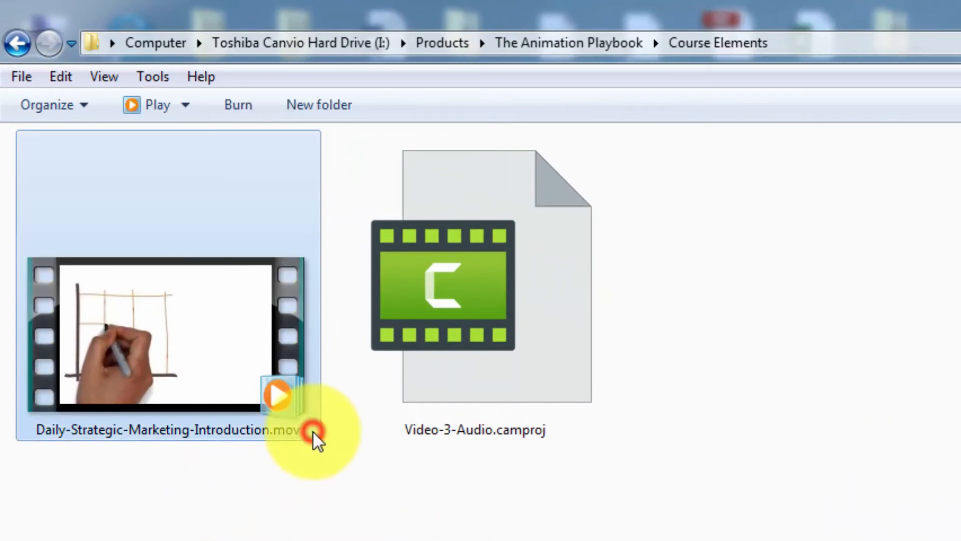
{"action": "left_click", "coordinate": [313, 430]}
{"action": "left_click", "coordinate": [313, 426]}
{"action": "key", "text": "BackSpace"}
{"action": "key", "text": "BackSpace"}
{"action": "type", "text": "p4"}
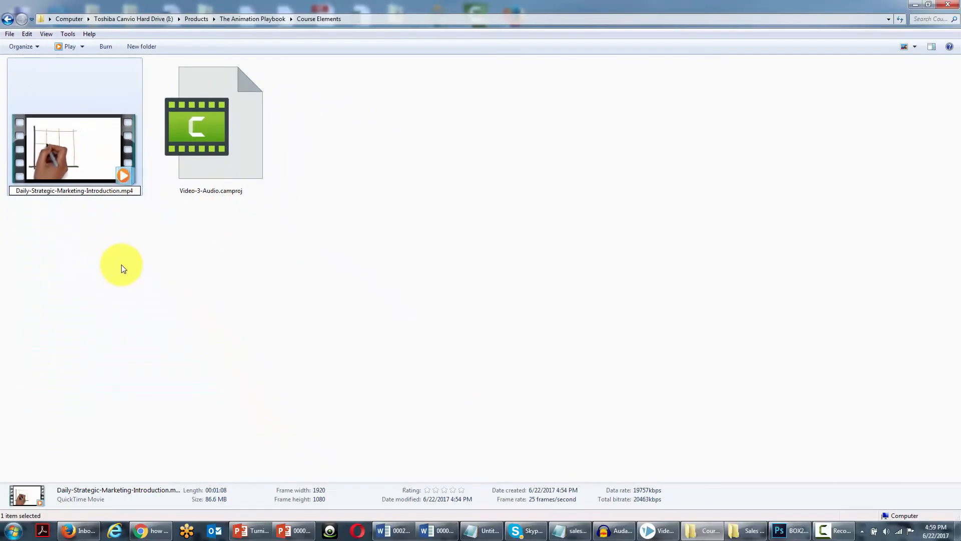
{"action": "key", "text": "Return"}
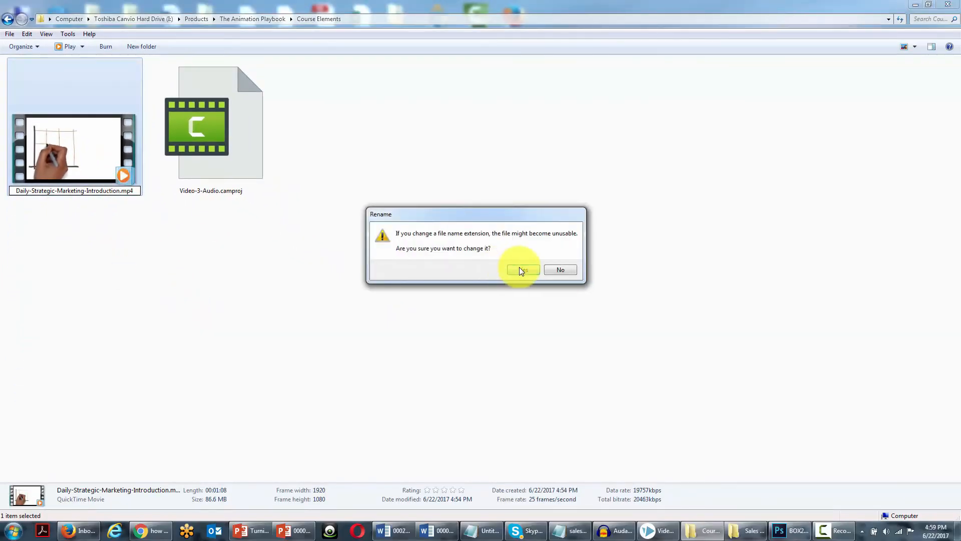
{"action": "left_click", "coordinate": [519, 268]}
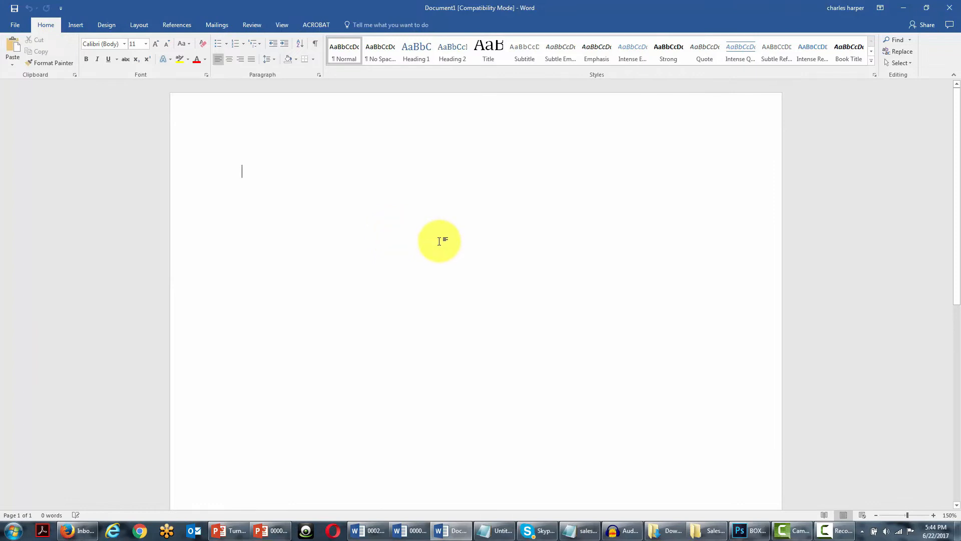
Switch to Word, open Training+guide.pdf as a converted editable document and look through its opening pages.
{"action": "left_click", "coordinate": [13, 26]}
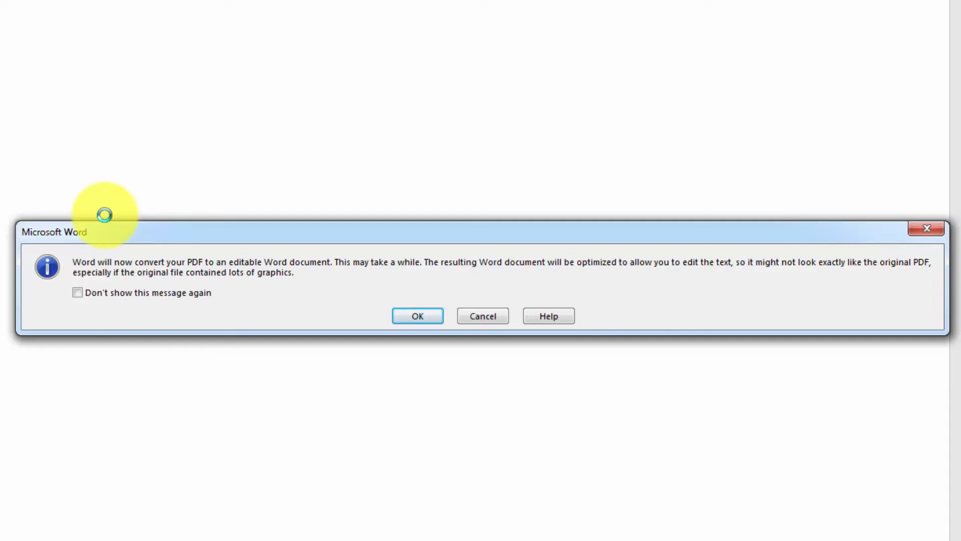
{"action": "left_click", "coordinate": [416, 315]}
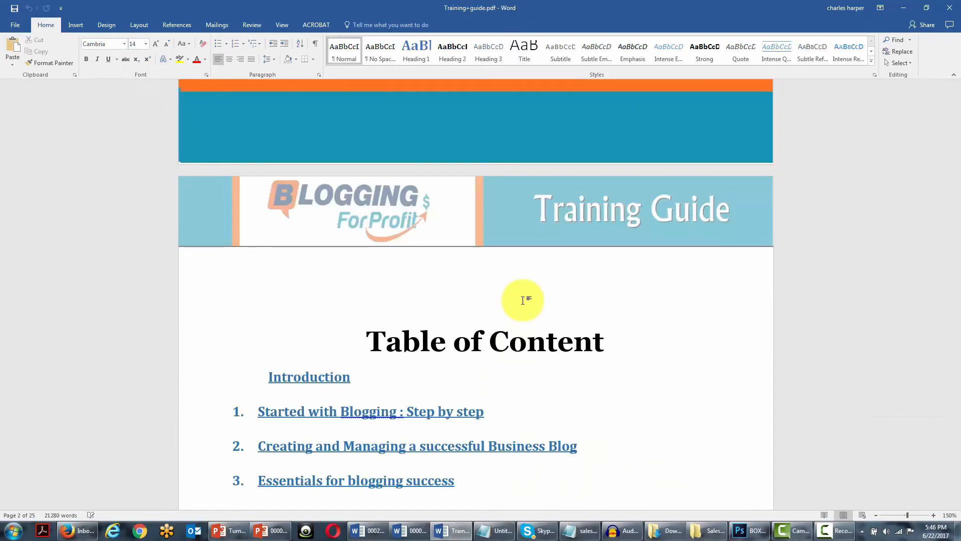
{"action": "scroll", "coordinate": [476, 331], "scroll_direction": "down", "scroll_amount": 10}
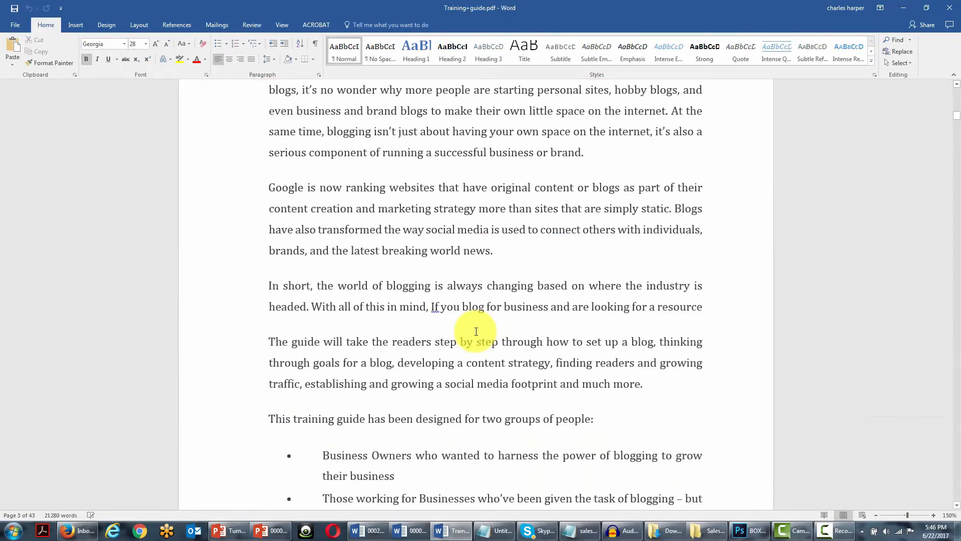
Under "What Is A Blog?", delete the text from "A blog writer can select any platform" to the end of the paragraph.
{"action": "scroll", "coordinate": [476, 331], "scroll_direction": "up", "scroll_amount": 3}
{"action": "scroll", "coordinate": [412, 247], "scroll_direction": "down", "scroll_amount": 1}
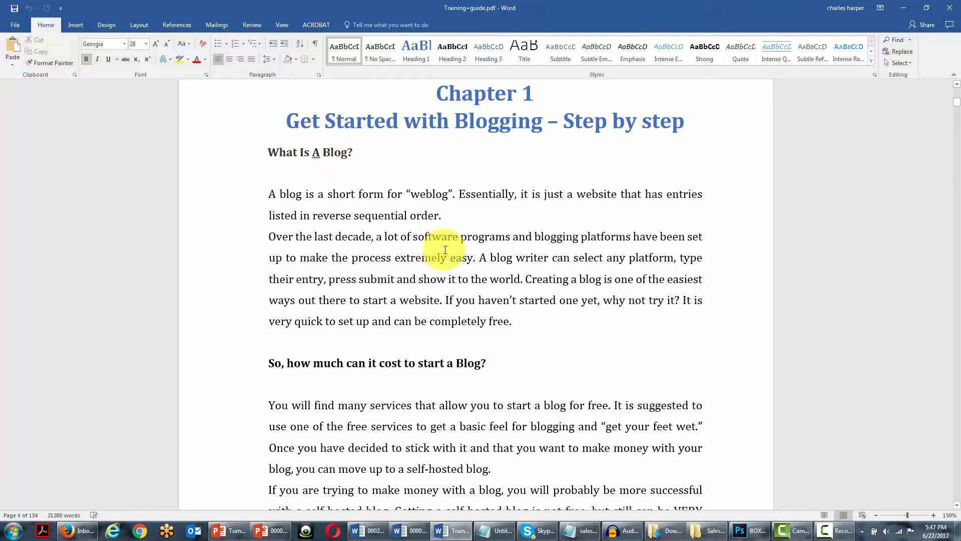
{"action": "left_click_drag", "start_coordinate": [481, 257], "coordinate": [517, 322]}
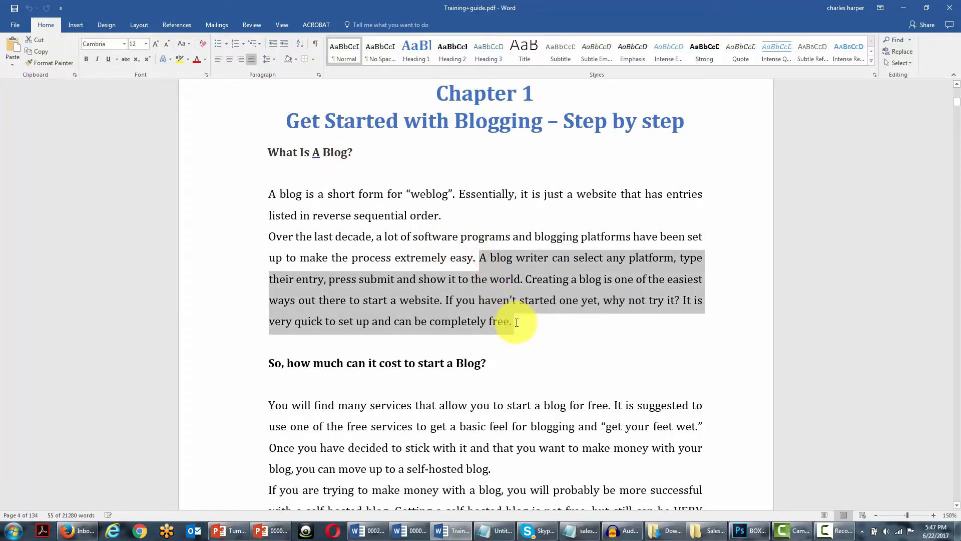
{"action": "key", "text": "Delete"}
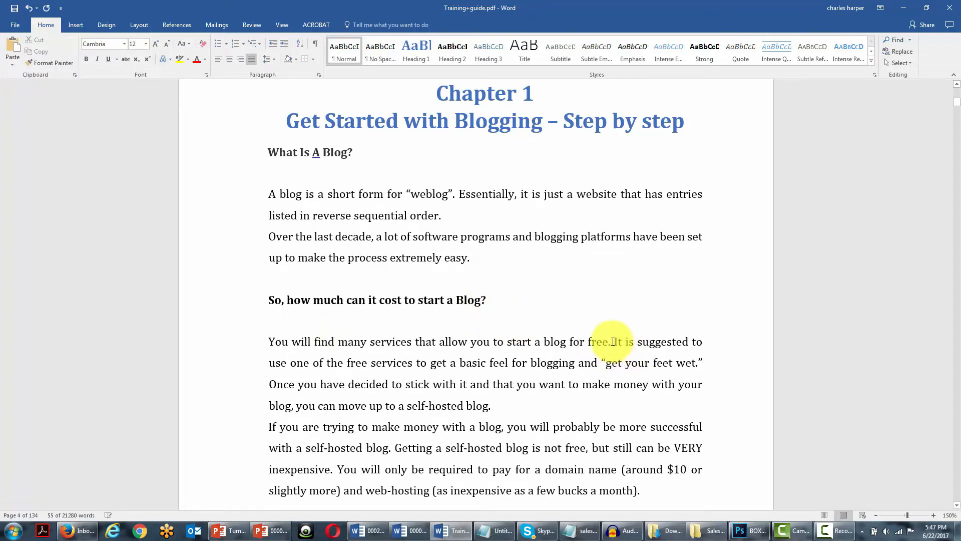
Trim the blog cost section to its opening sentence about free services and the sentence about self-hosted blogs, each on its own line.
{"action": "left_click_drag", "start_coordinate": [615, 341], "coordinate": [617, 402]}
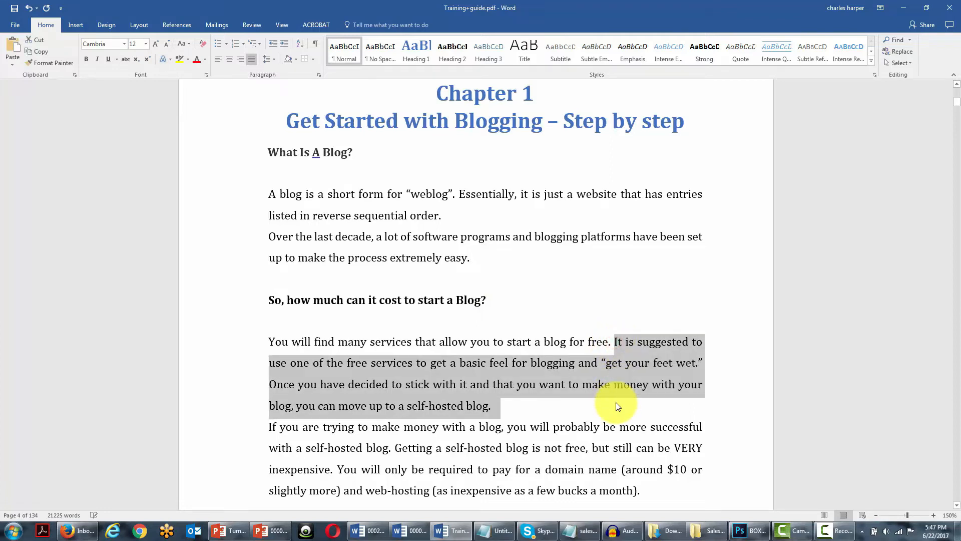
{"action": "key", "text": "Delete"}
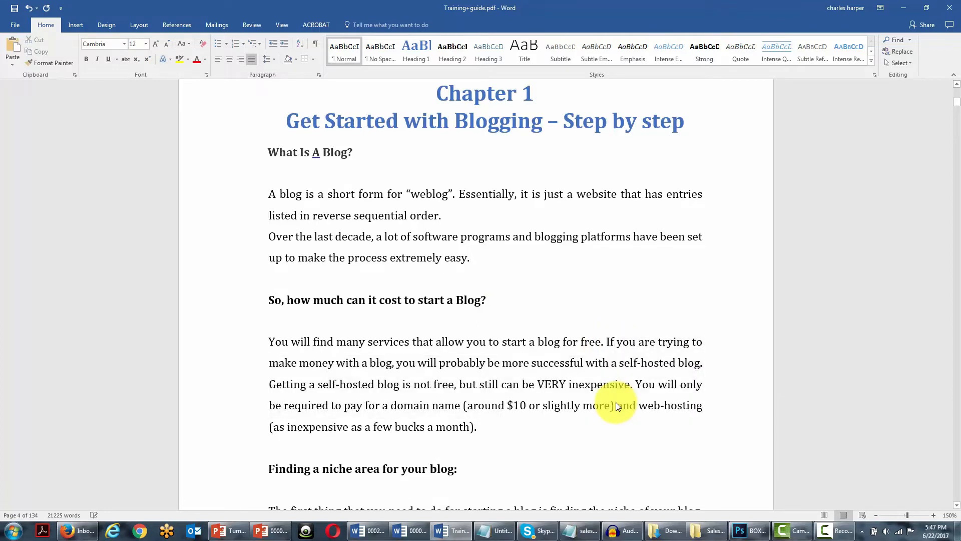
{"action": "key", "text": "Return"}
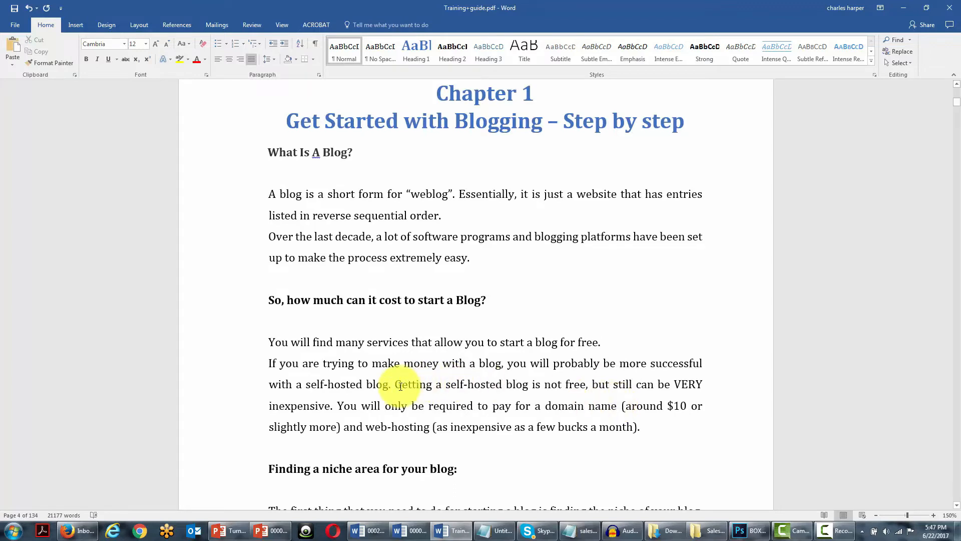
{"action": "left_click_drag", "start_coordinate": [396, 384], "coordinate": [649, 430]}
{"action": "key", "text": "Delete"}
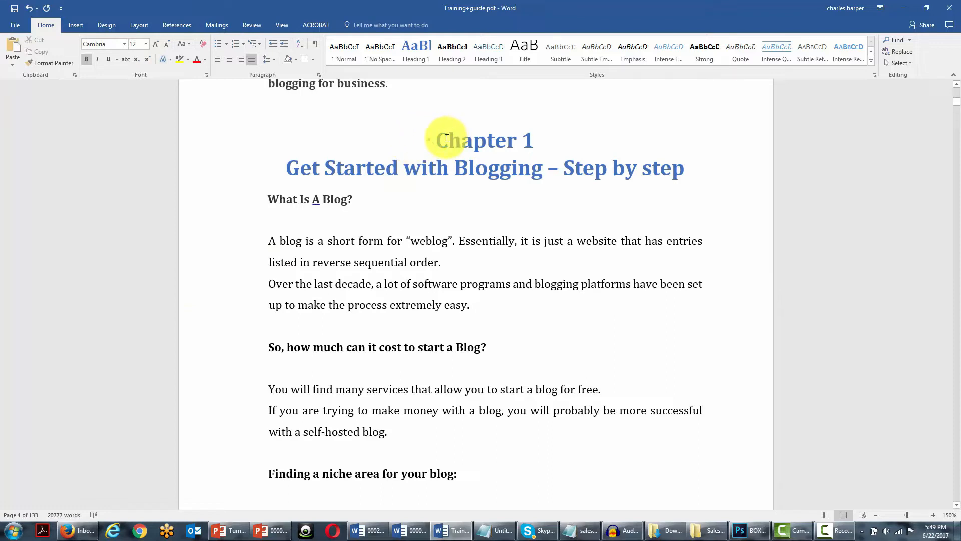
Cut the text from the Chapter 1 heading through WordPress.org and paste it as text only into a new blank document.
{"action": "left_click_drag", "start_coordinate": [440, 141], "coordinate": [456, 451]}
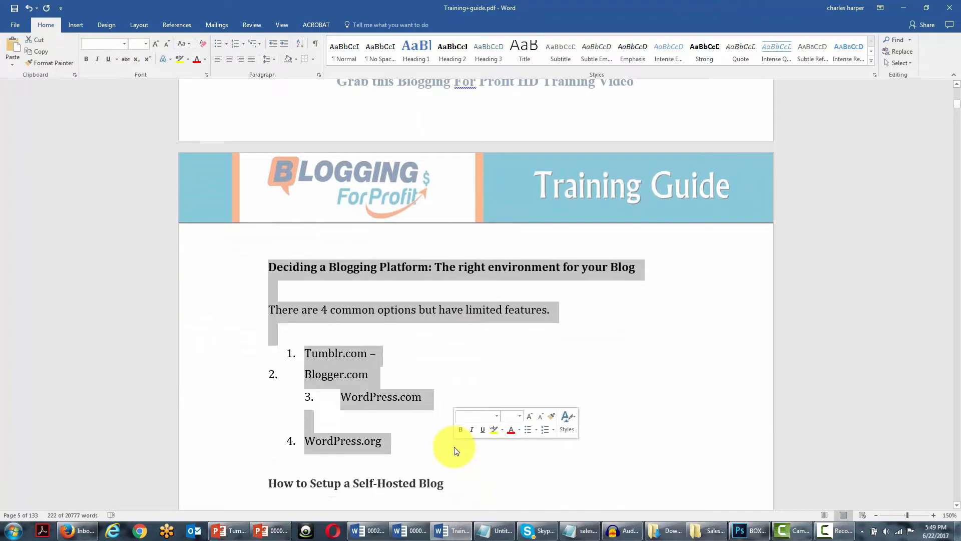
{"action": "key", "text": "Delete"}
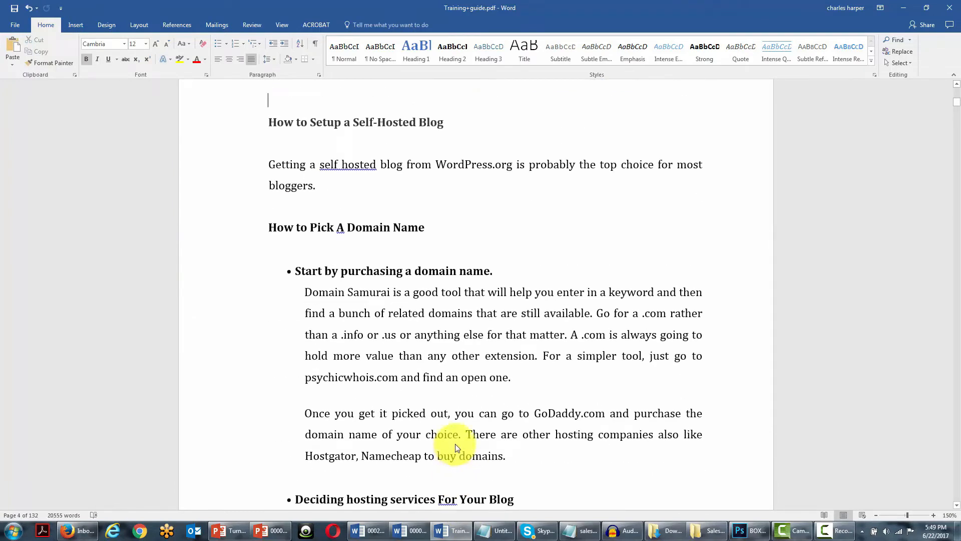
{"action": "key", "text": "ctrl+n"}
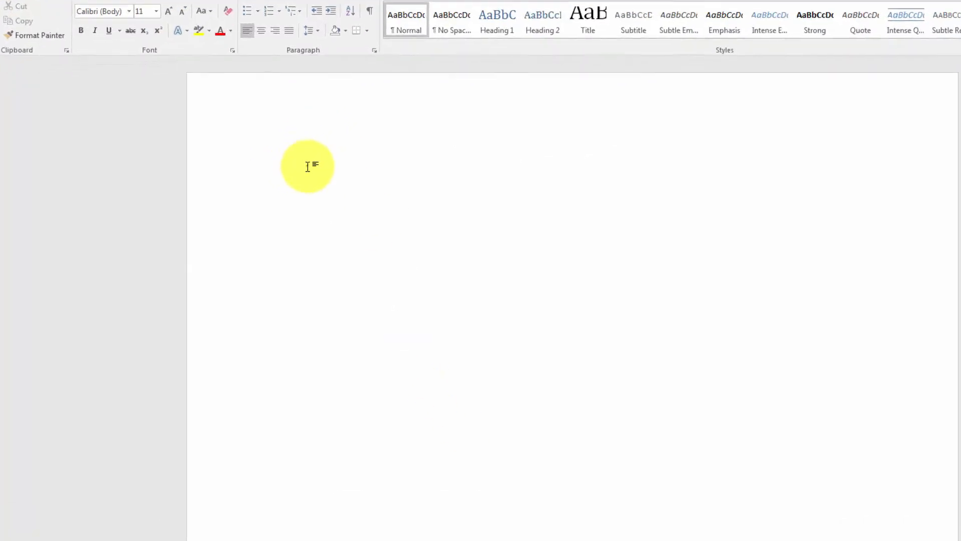
{"action": "right_click", "coordinate": [268, 170]}
{"action": "mouse_move", "coordinate": [431, 242]}
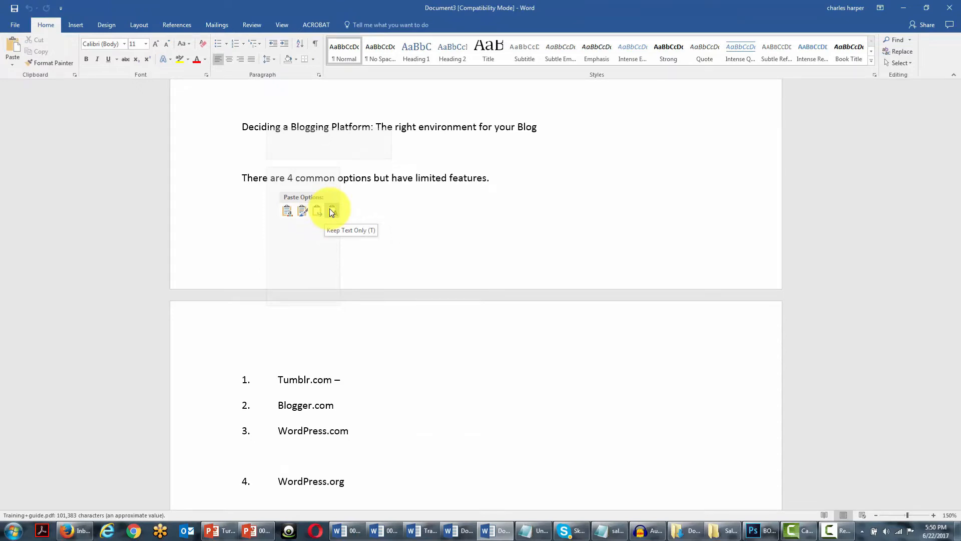
{"action": "left_click", "coordinate": [330, 210]}
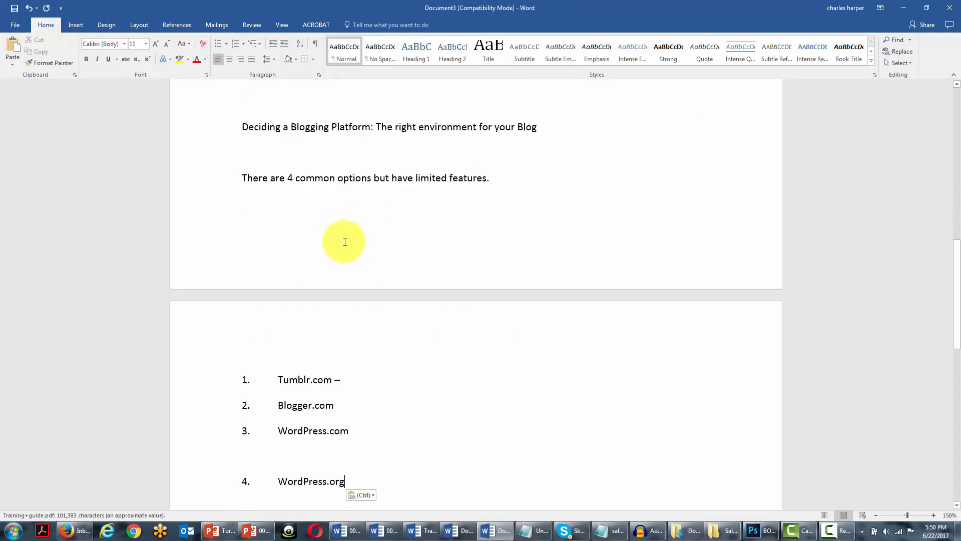
Review the pasted Chapter 1 outline from its title down to the list of blogging platforms.
{"action": "scroll", "coordinate": [345, 241], "scroll_direction": "up", "scroll_amount": 10}
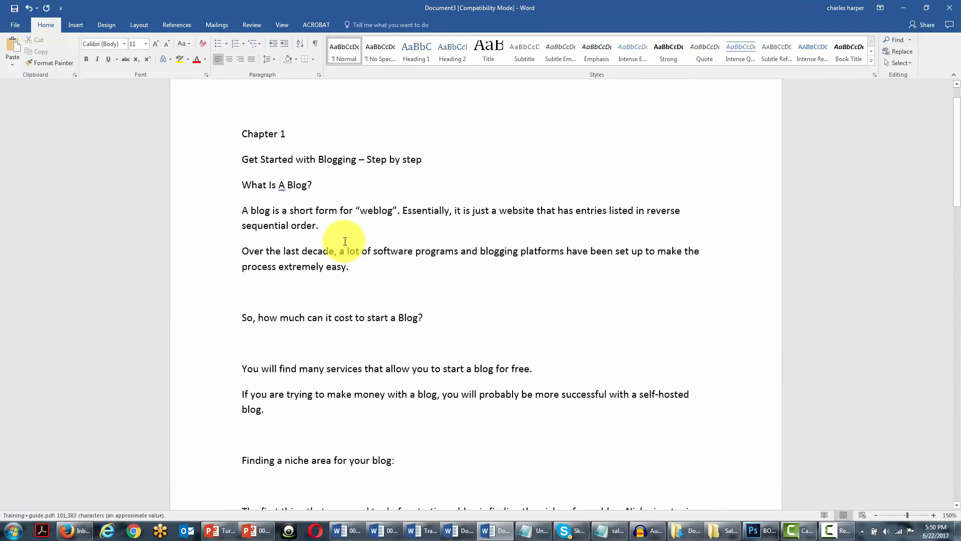
{"action": "scroll", "coordinate": [345, 242], "scroll_direction": "down", "scroll_amount": 3}
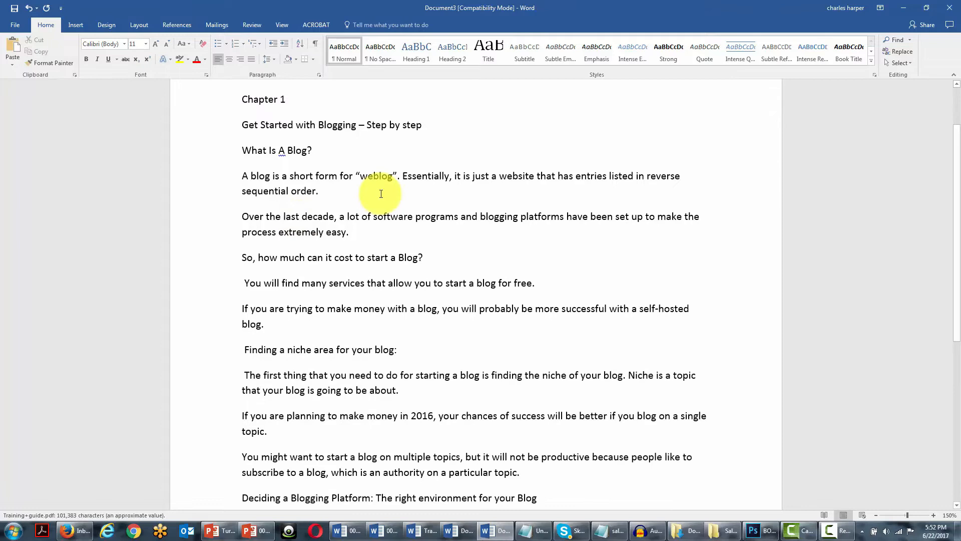
{"action": "scroll", "coordinate": [232, 257], "scroll_direction": "down", "scroll_amount": 5}
{"action": "scroll", "coordinate": [301, 282], "scroll_direction": "up", "scroll_amount": 2}
{"action": "scroll", "coordinate": [295, 273], "scroll_direction": "up", "scroll_amount": 3}
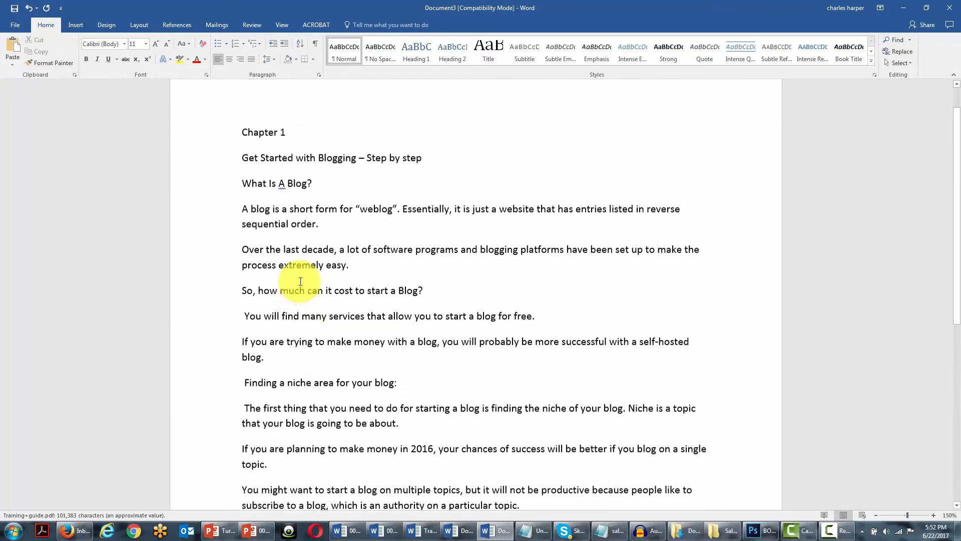
{"action": "scroll", "coordinate": [238, 131], "scroll_direction": "down", "scroll_amount": 1}
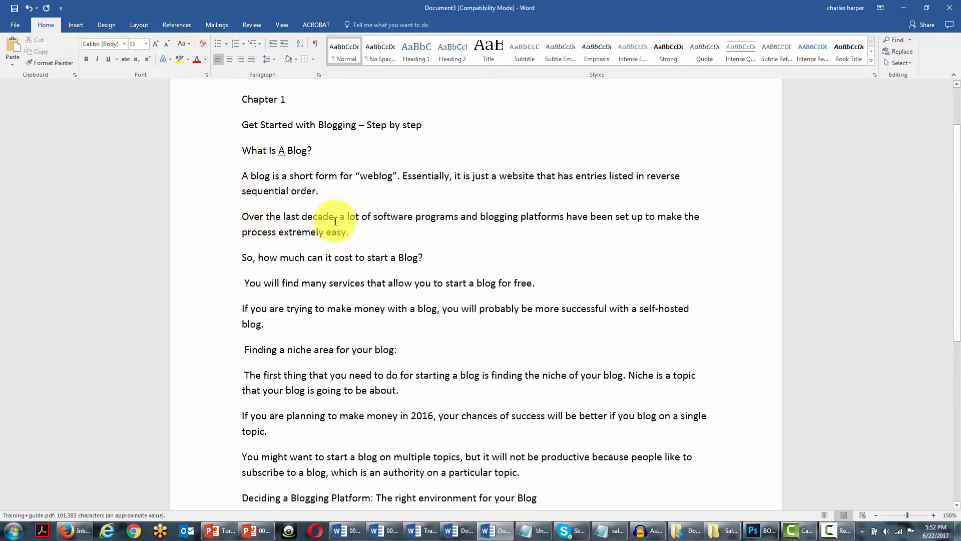
{"action": "scroll", "coordinate": [241, 208], "scroll_direction": "down", "scroll_amount": 1}
{"action": "scroll", "coordinate": [250, 166], "scroll_direction": "up", "scroll_amount": 2}
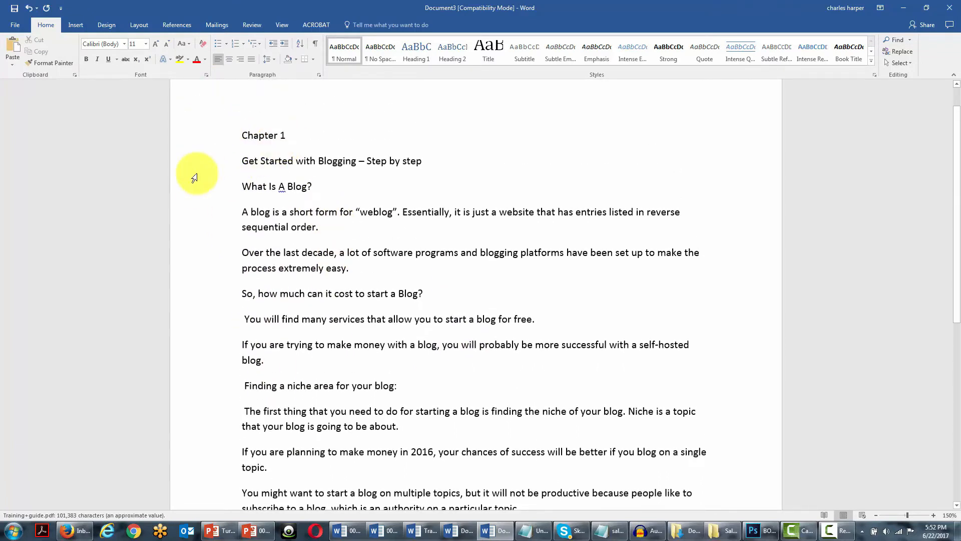
{"action": "scroll", "coordinate": [247, 182], "scroll_direction": "down", "scroll_amount": 4}
{"action": "scroll", "coordinate": [261, 300], "scroll_direction": "down", "scroll_amount": 2}
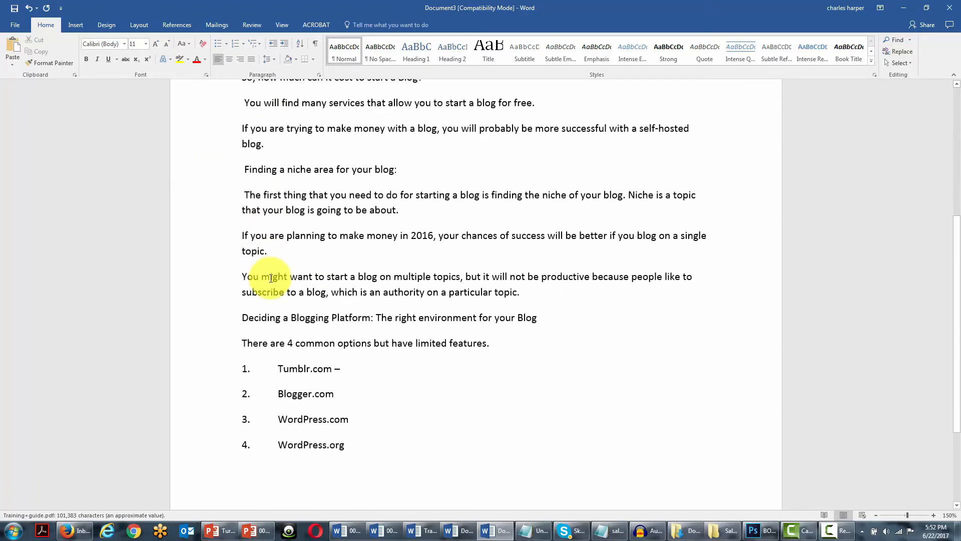
{"action": "scroll", "coordinate": [268, 251], "scroll_direction": "up", "scroll_amount": 3}
{"action": "scroll", "coordinate": [273, 190], "scroll_direction": "up", "scroll_amount": 3}
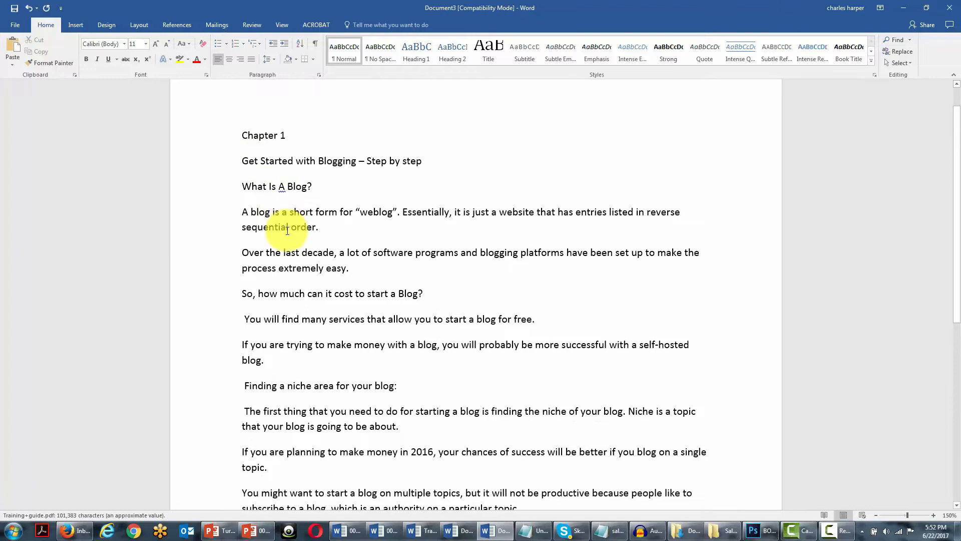
{"action": "scroll", "coordinate": [288, 231], "scroll_direction": "down", "scroll_amount": 1}
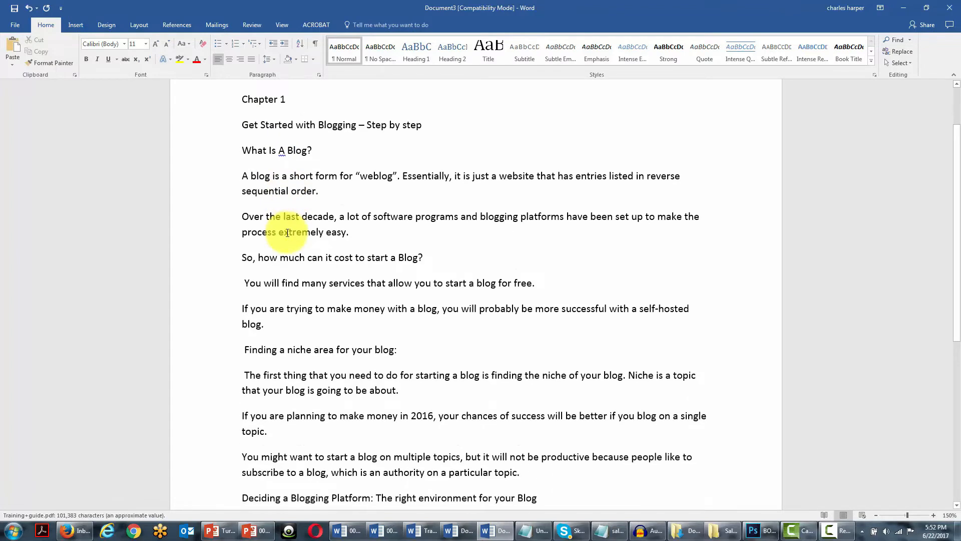
{"action": "scroll", "coordinate": [280, 239], "scroll_direction": "up", "scroll_amount": 2}
{"action": "scroll", "coordinate": [270, 239], "scroll_direction": "down", "scroll_amount": 5}
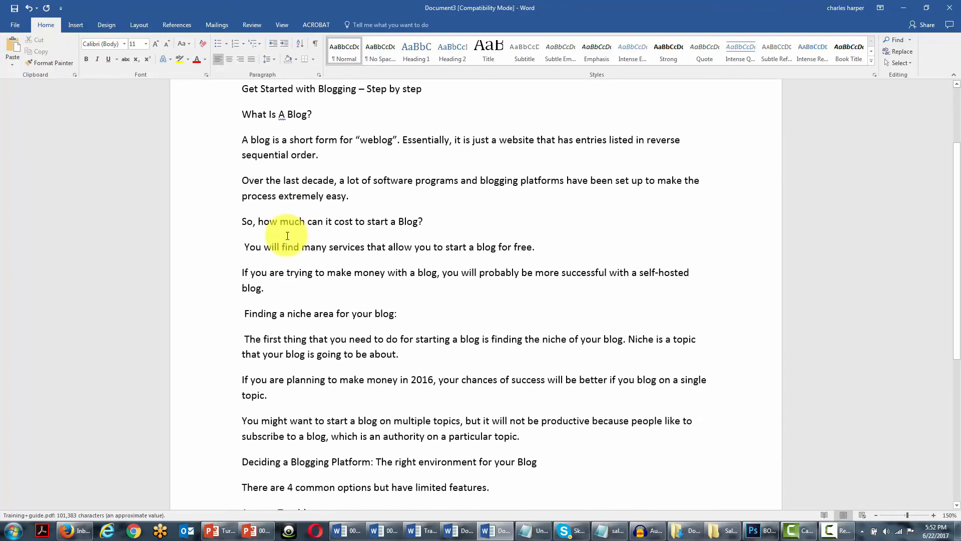
{"action": "scroll", "coordinate": [287, 236], "scroll_direction": "down", "scroll_amount": 2}
{"action": "scroll", "coordinate": [288, 235], "scroll_direction": "up", "scroll_amount": 5}
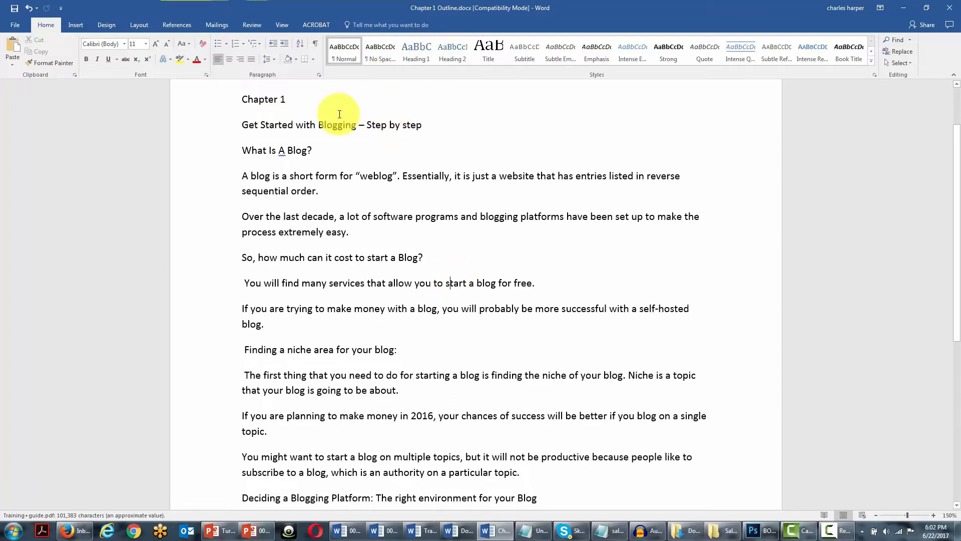
Show Chapter 1 Outline.docx in Outline view, save it and close the document.
{"action": "left_click", "coordinate": [282, 25]}
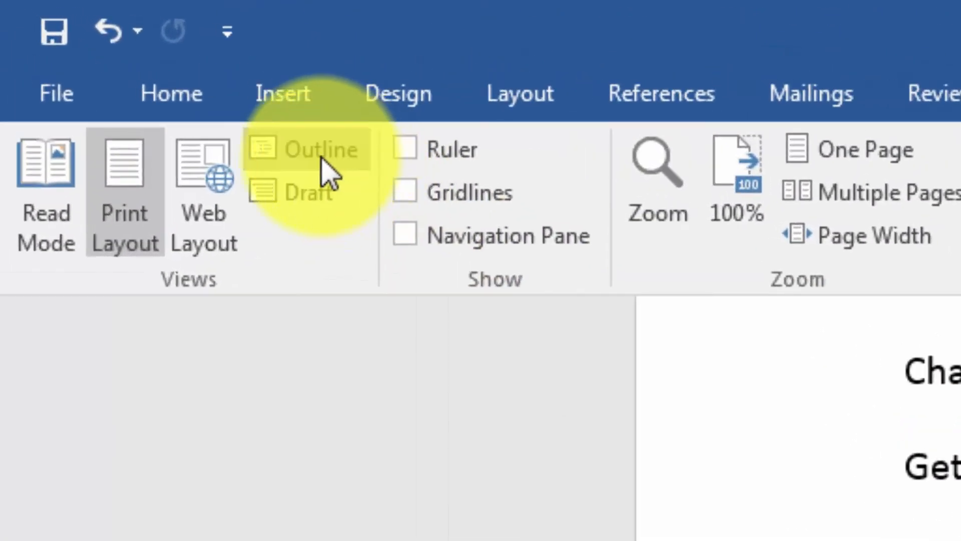
{"action": "left_click", "coordinate": [243, 113]}
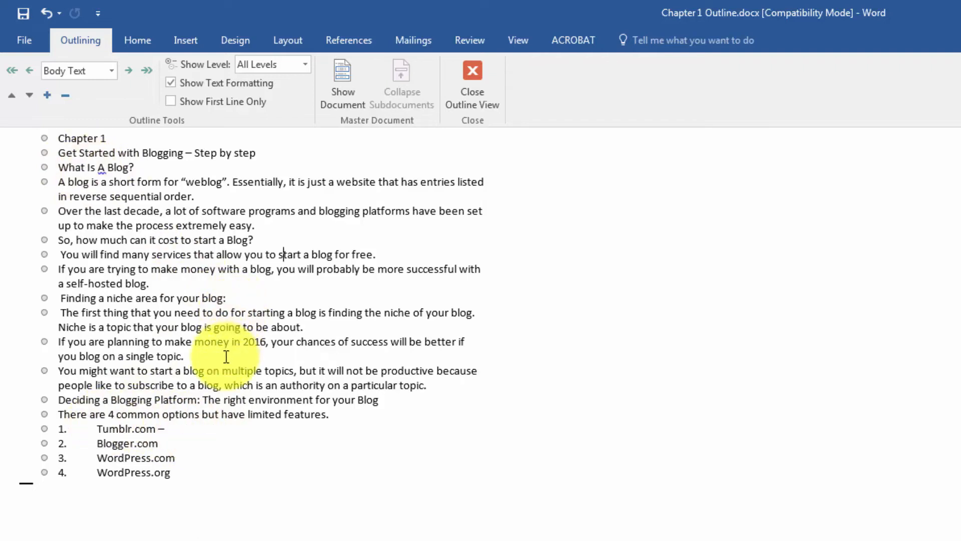
{"action": "left_click", "coordinate": [19, 17]}
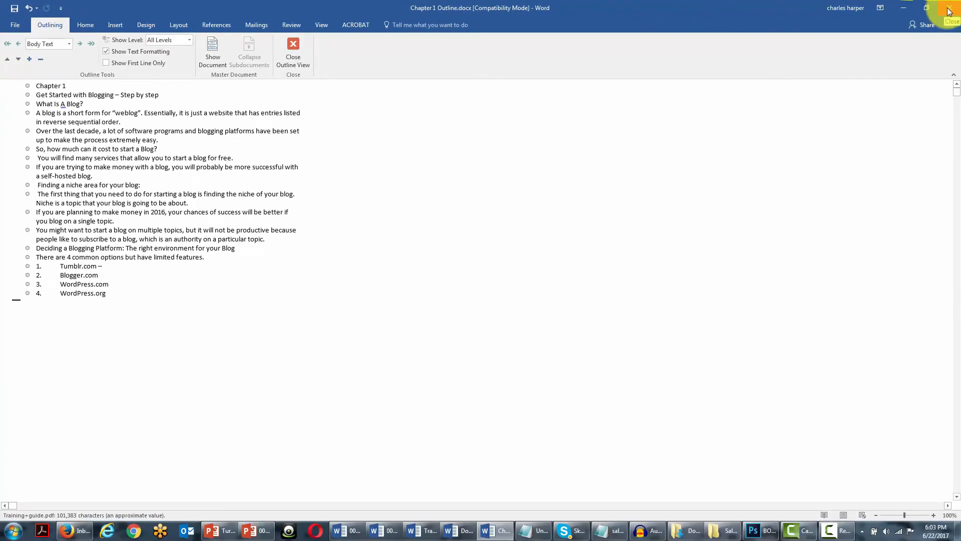
{"action": "left_click", "coordinate": [949, 11]}
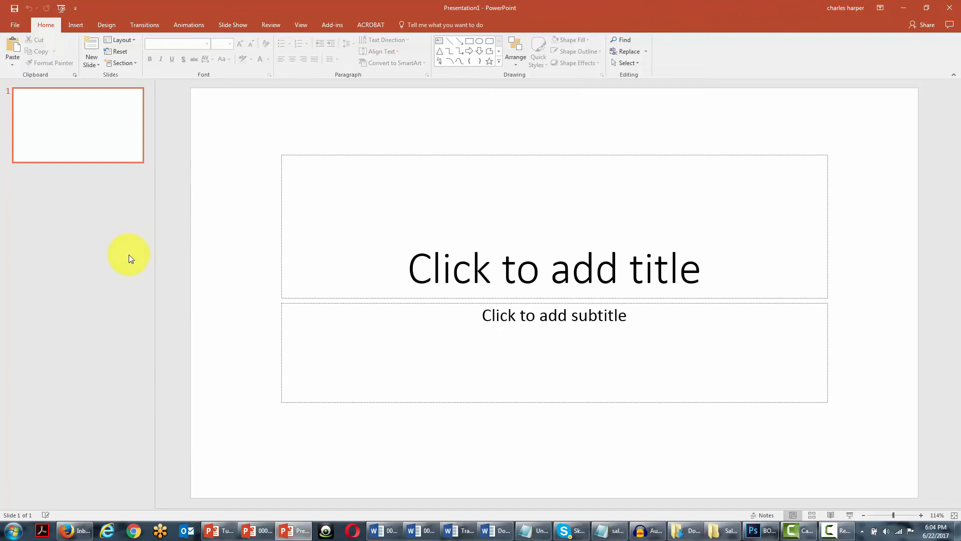
In the blank PowerPoint presentation, open Slide Master view and bring the top master slide into view.
{"action": "left_click", "coordinate": [300, 26]}
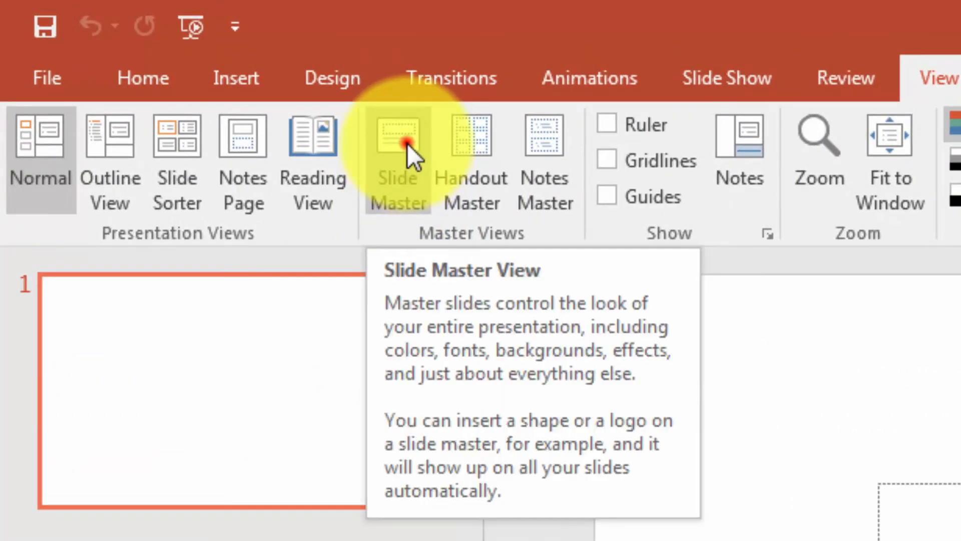
{"action": "left_click", "coordinate": [407, 143]}
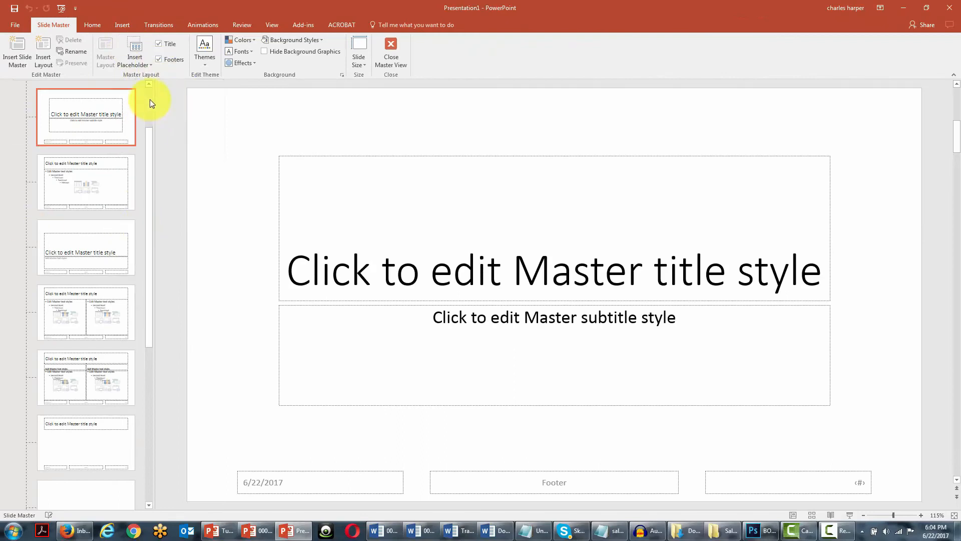
{"action": "left_click", "coordinate": [150, 102]}
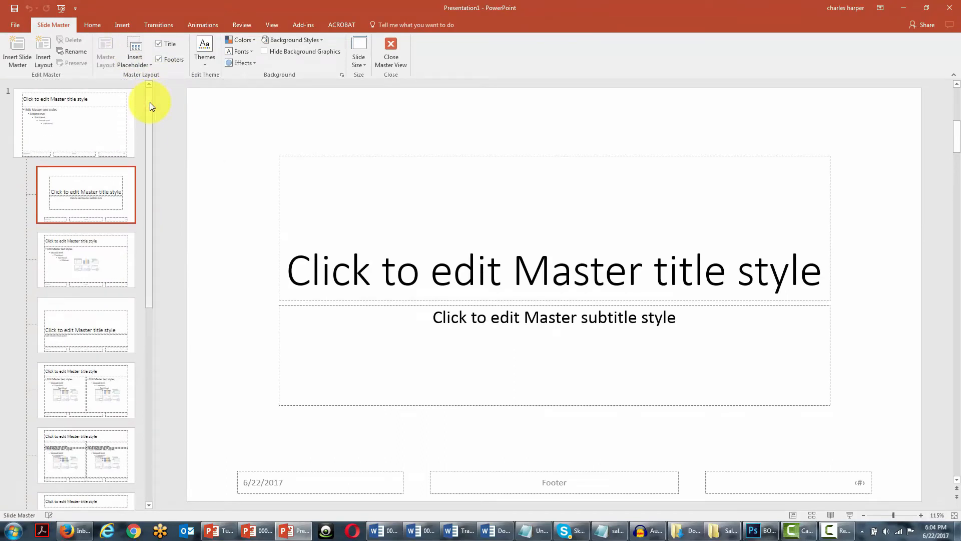
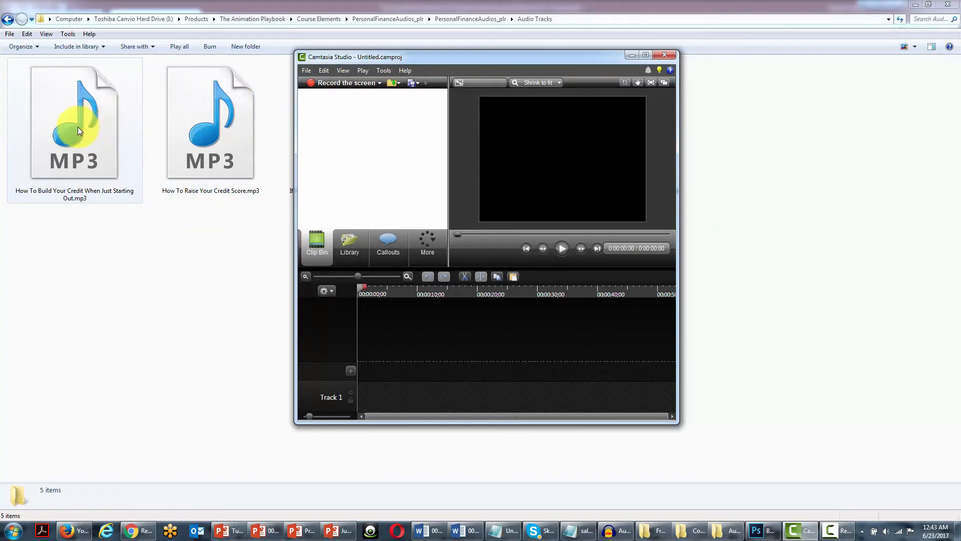
Import How To Build Your Credit When Just Starting Out.mp3 into Camtasia Studio's Clip Bin and maximize the Camtasia window.
{"action": "left_click_drag", "start_coordinate": [60, 124], "coordinate": [190, 134]}
{"action": "left_click_drag", "start_coordinate": [253, 145], "coordinate": [356, 153]}
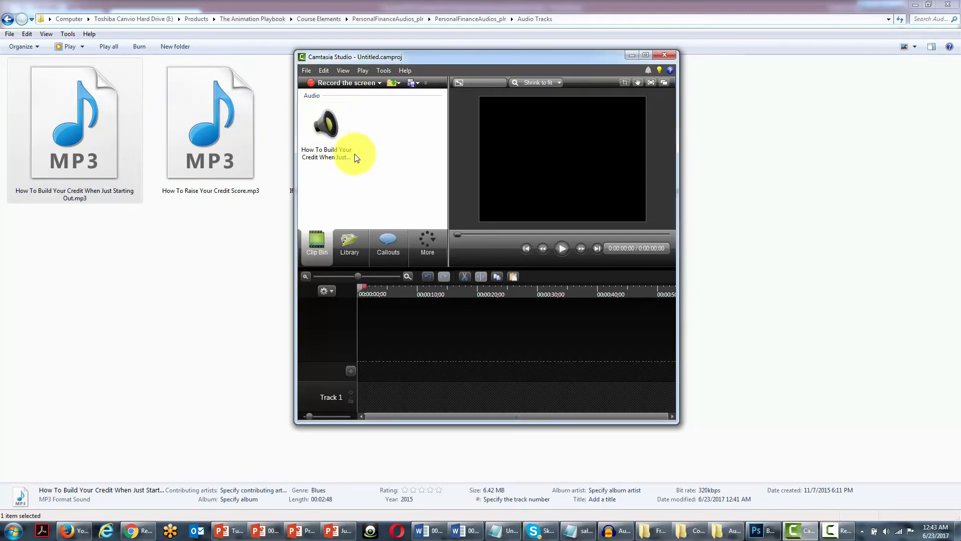
{"action": "double_click", "coordinate": [444, 58]}
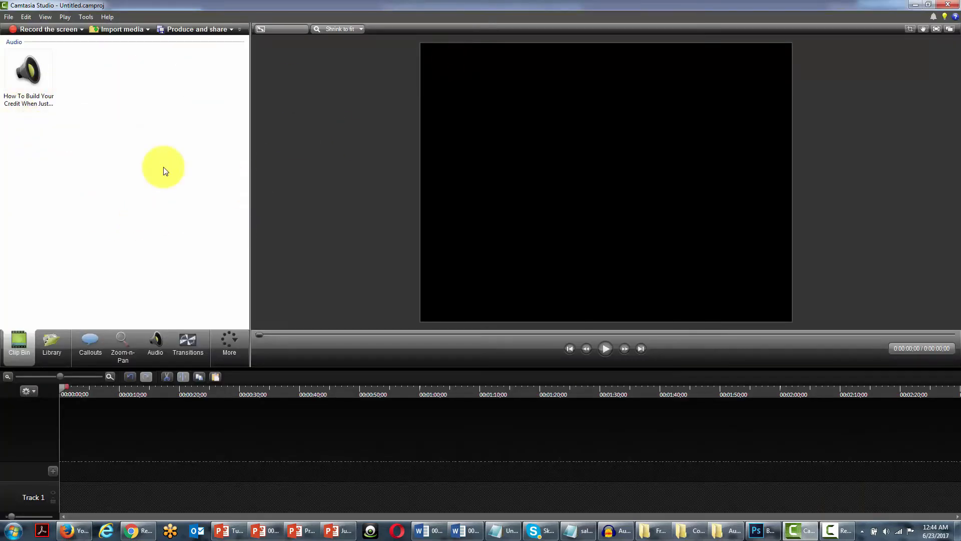
Add the imported MP3 to Track 1 of the timeline and show the Marker view.
{"action": "right_click", "coordinate": [23, 76]}
{"action": "left_click", "coordinate": [69, 82]}
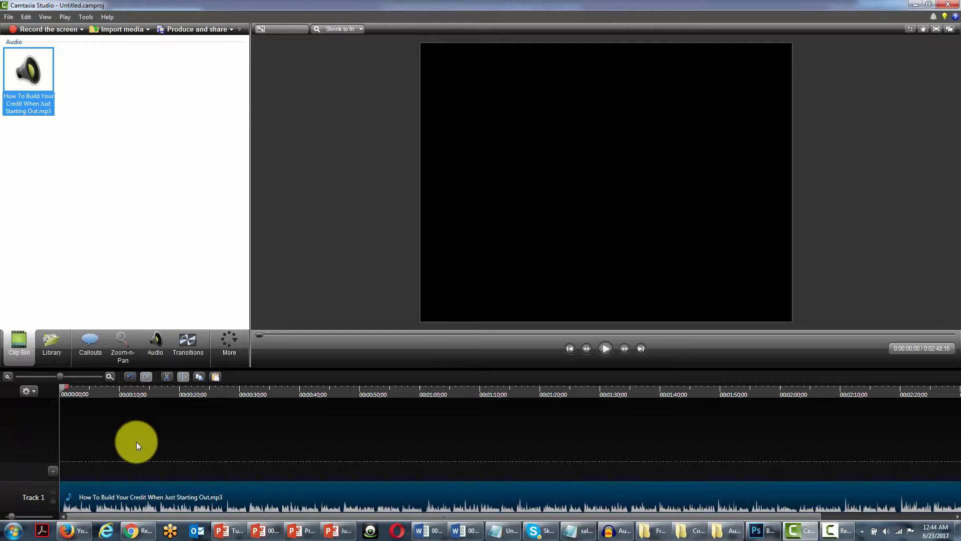
{"action": "left_click", "coordinate": [33, 392]}
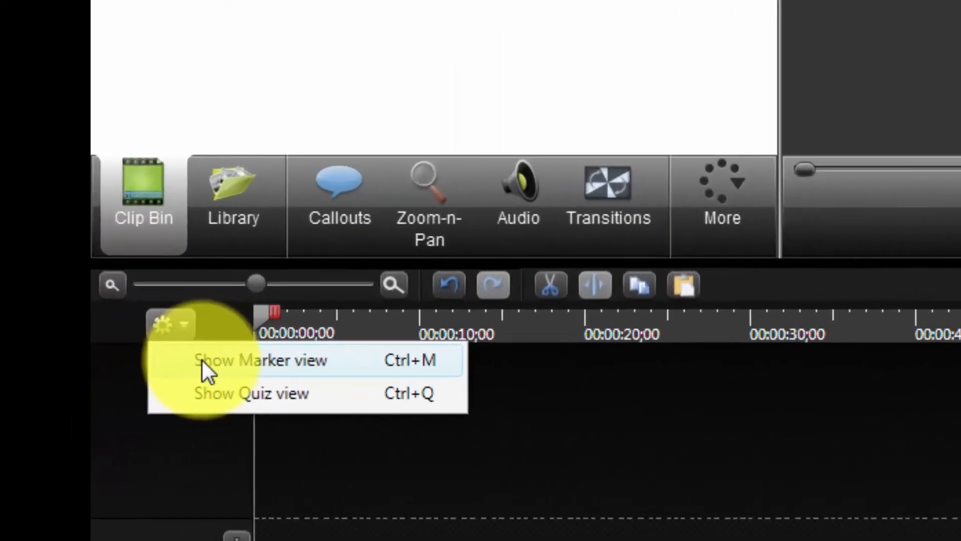
{"action": "left_click", "coordinate": [213, 356]}
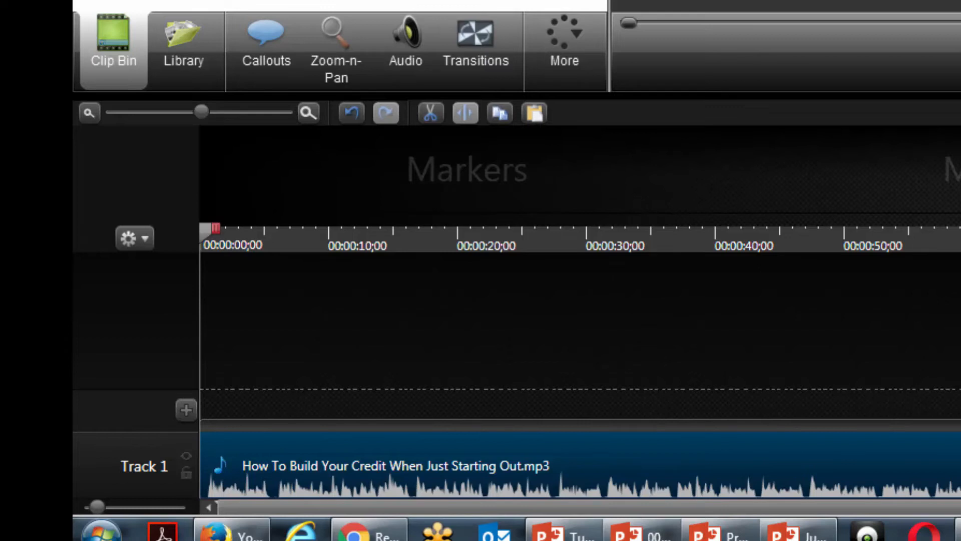
Play the narration from the start, fine-tune the playhead to 00:00:05;18 and add a timeline marker there with its default name.
{"action": "key", "text": "space"}
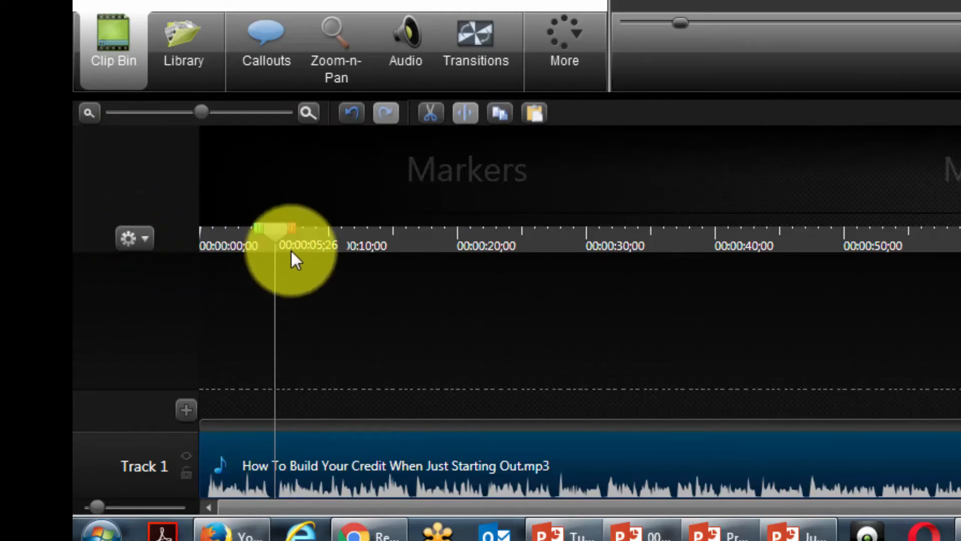
{"action": "left_click", "coordinate": [142, 241]}
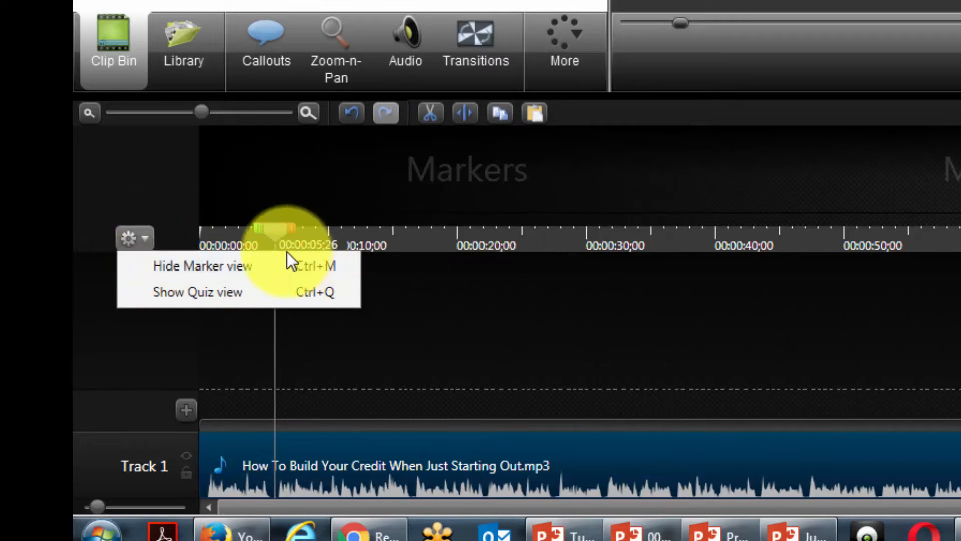
{"action": "key", "text": "Escape"}
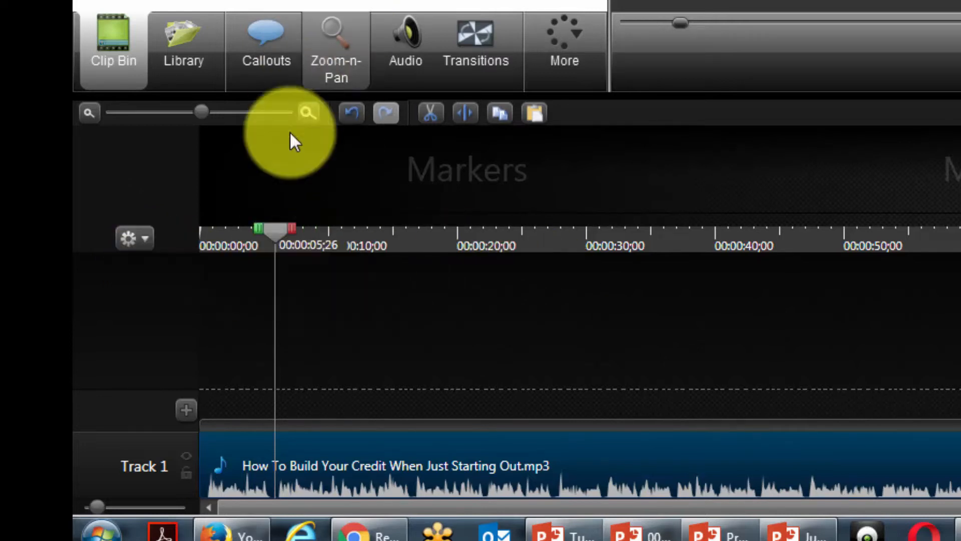
{"action": "left_click_drag", "start_coordinate": [278, 247], "coordinate": [272, 243]}
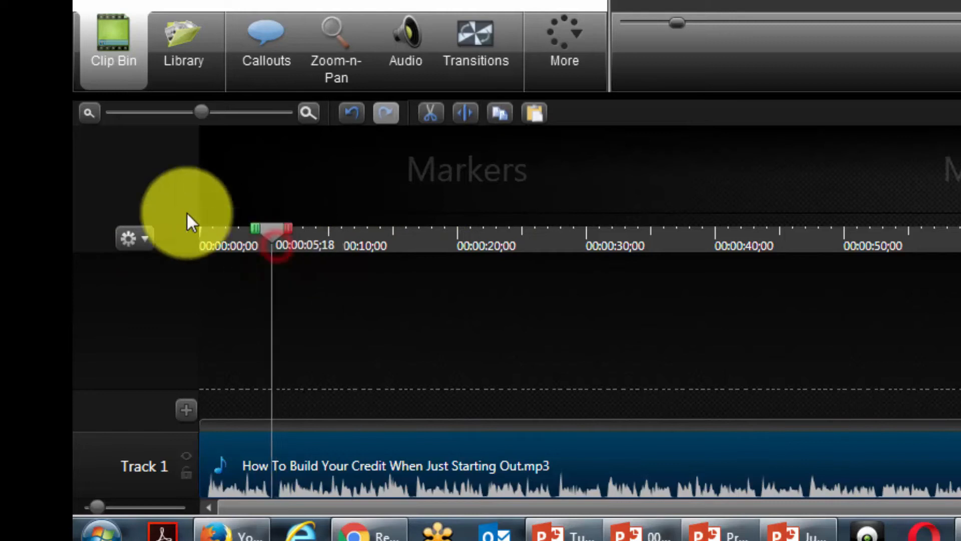
{"action": "left_click", "coordinate": [272, 423]}
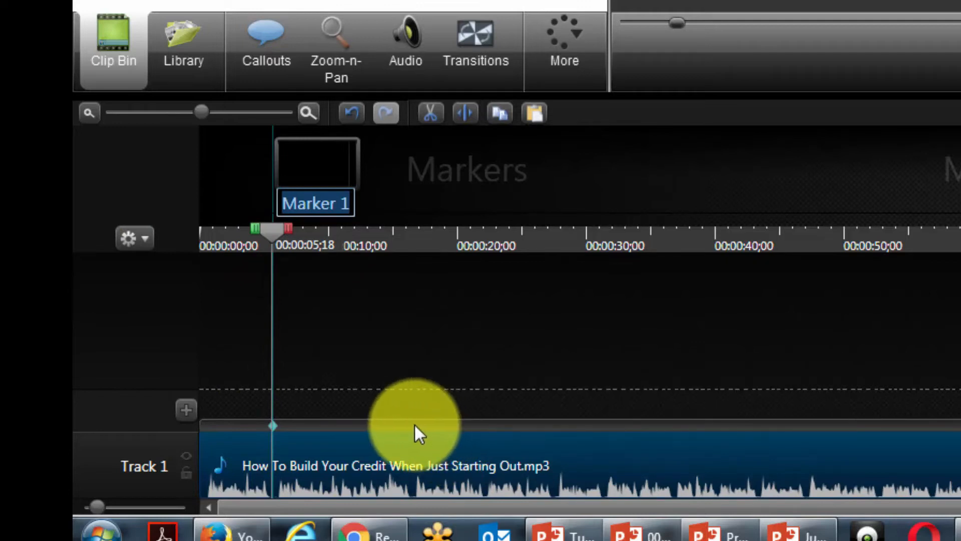
{"action": "key", "text": "Return"}
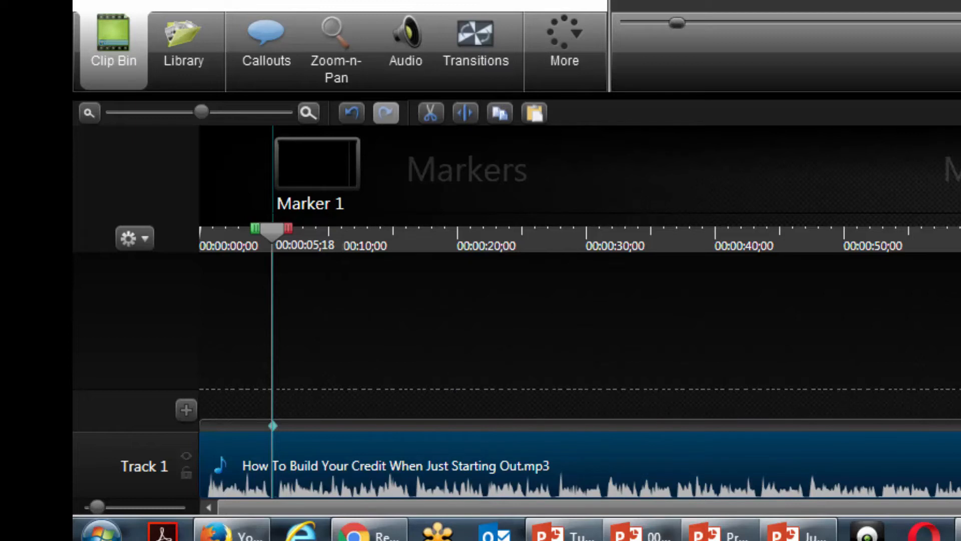
Continue playing the narration and add default-named markers at 00:00:16;14 and at about 22 seconds.
{"action": "key", "text": "space"}
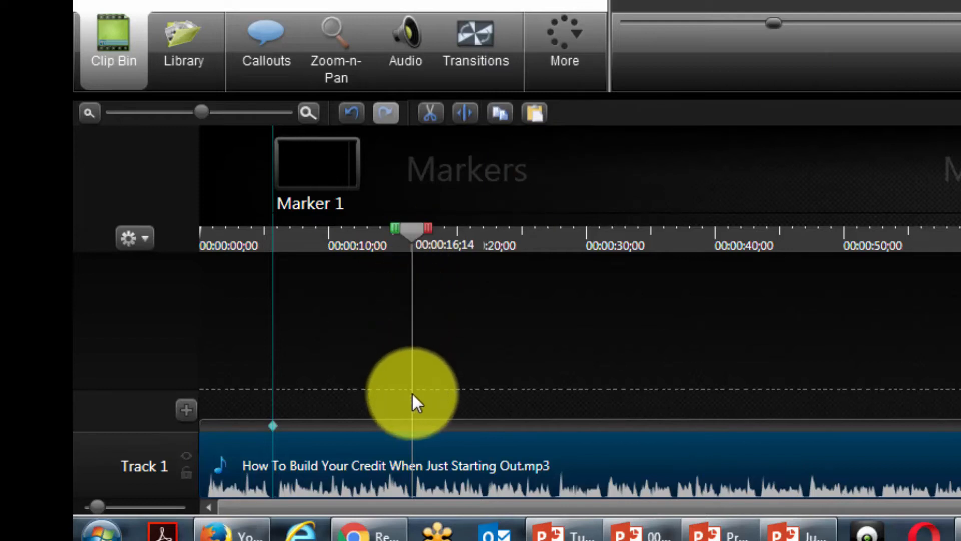
{"action": "left_click", "coordinate": [413, 424]}
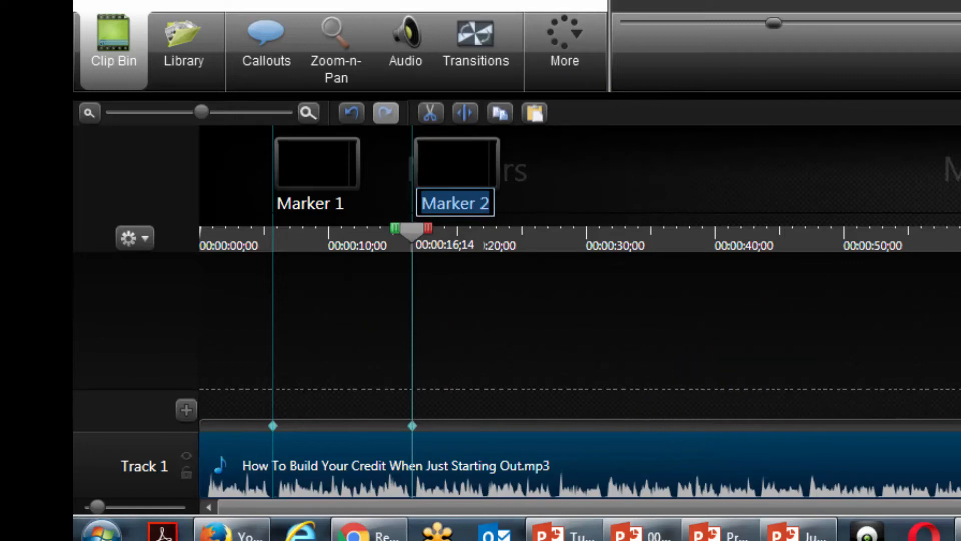
{"action": "key", "text": "Return"}
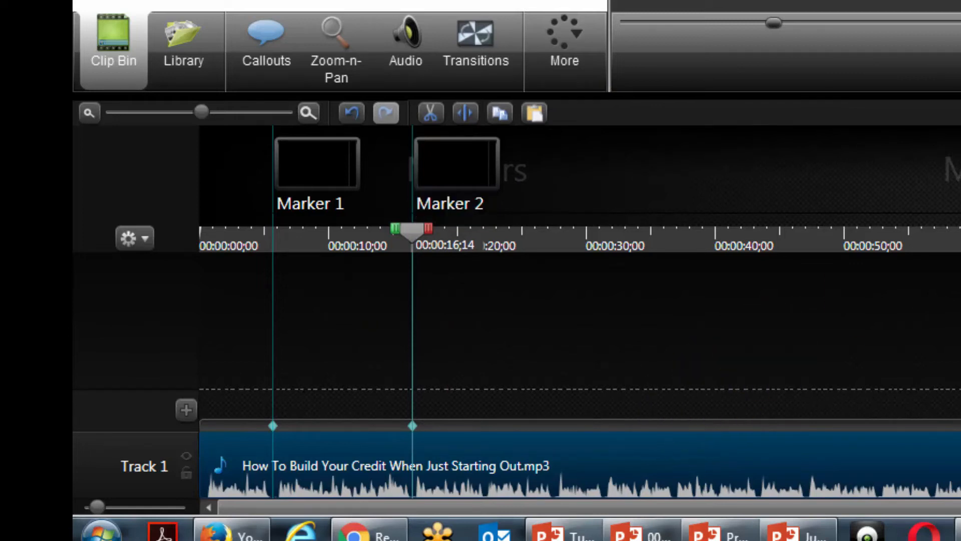
{"action": "key", "text": "space"}
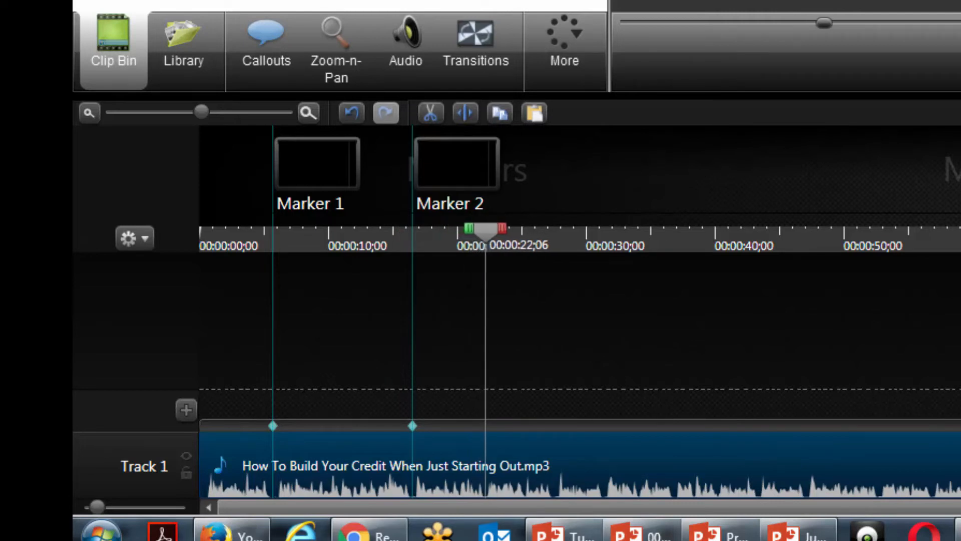
{"action": "left_click", "coordinate": [481, 422]}
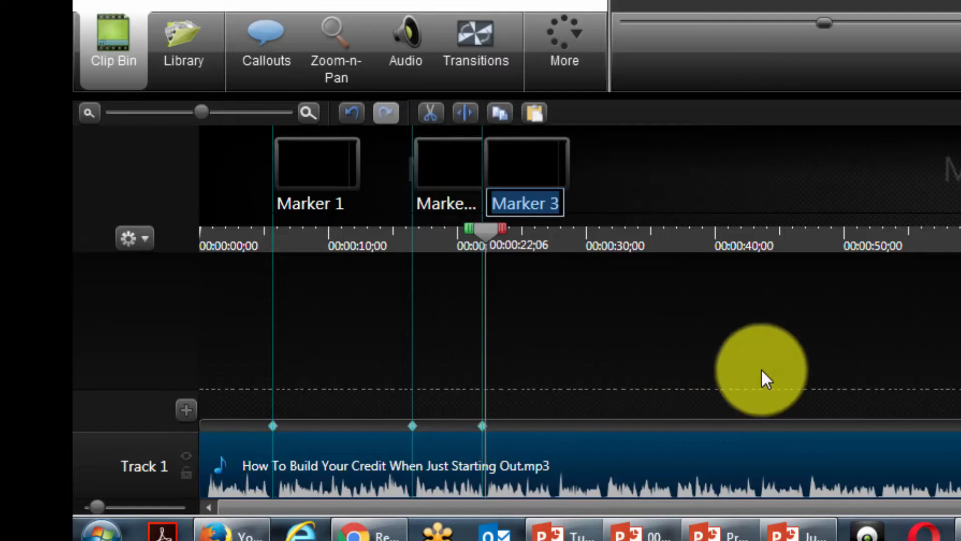
{"action": "key", "text": "Return"}
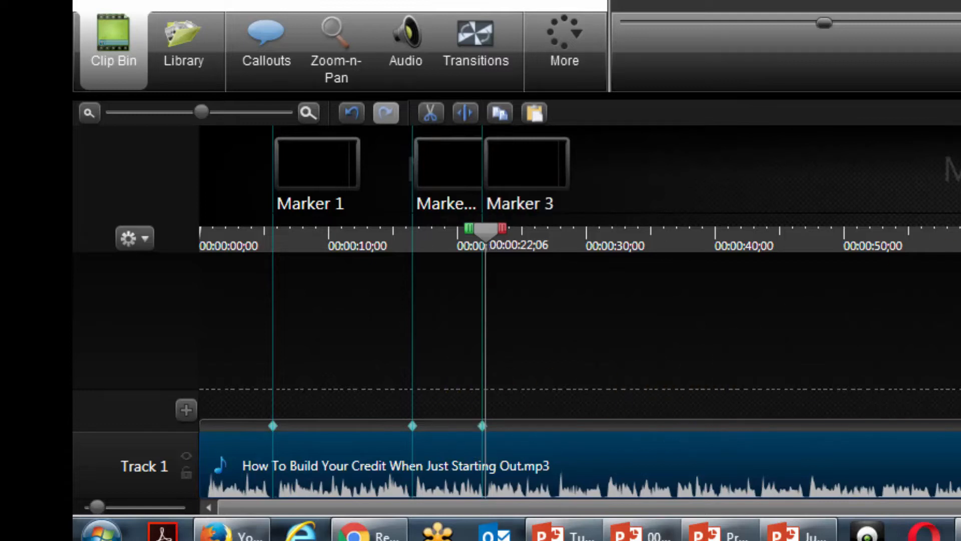
Play on through the narration and add markers at 00:00:27;13 and 00:00:31;12.
{"action": "key", "text": "space"}
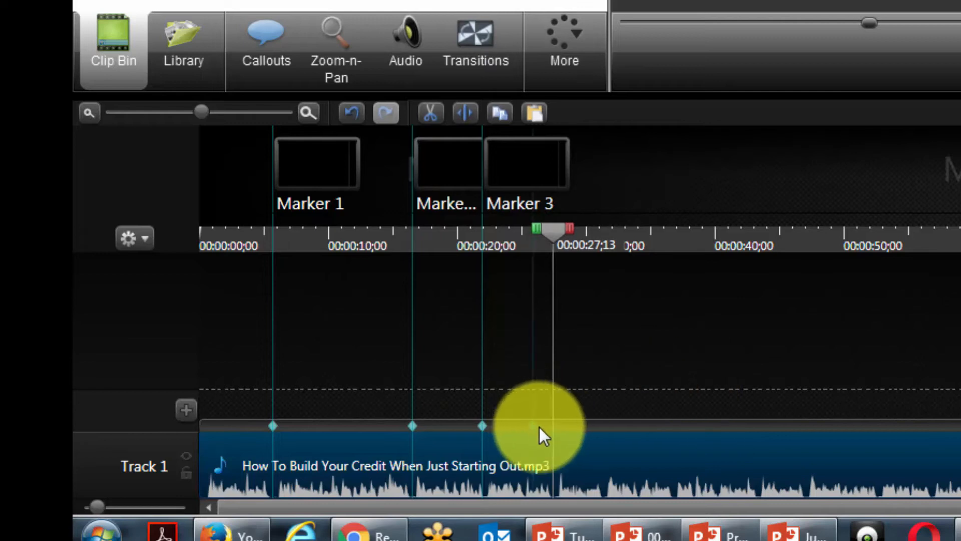
{"action": "left_click", "coordinate": [554, 424]}
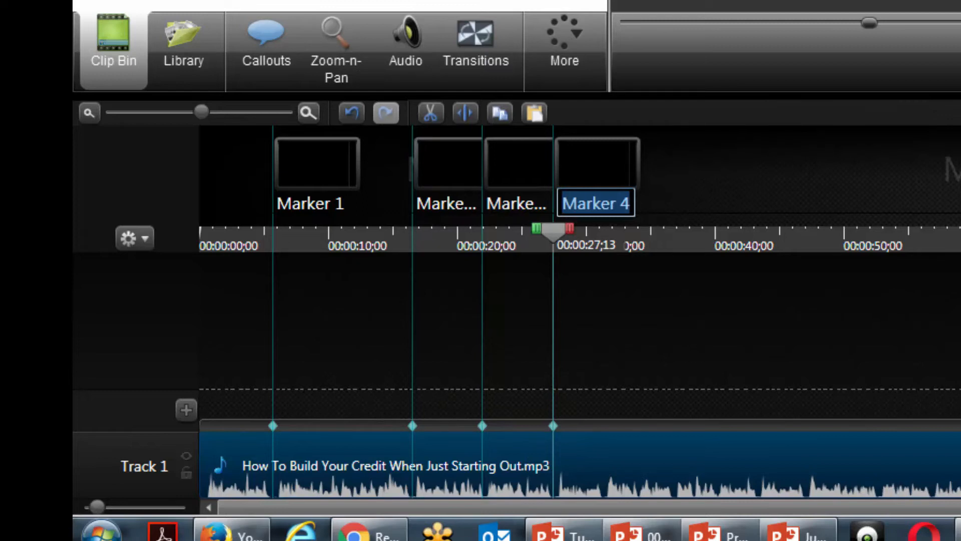
{"action": "key", "text": "Return"}
{"action": "key", "text": "space"}
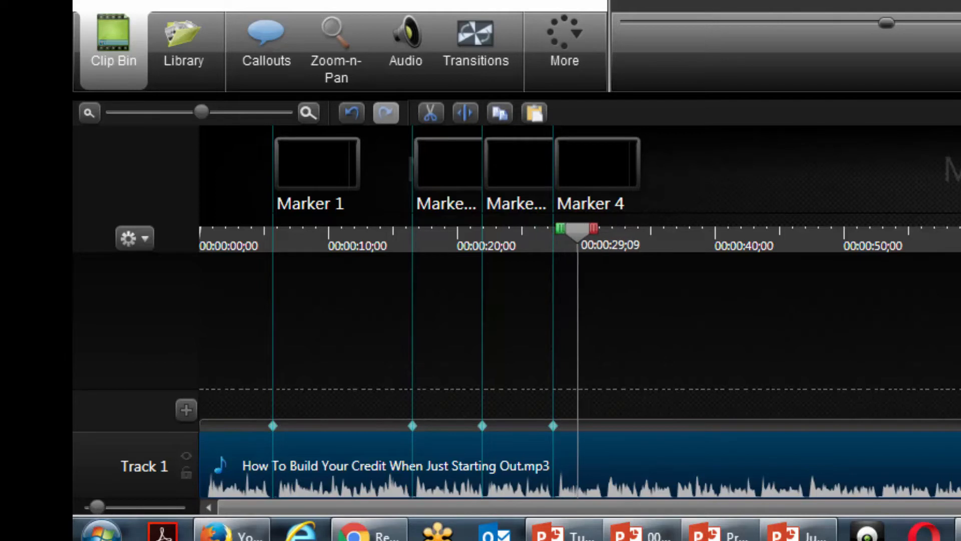
{"action": "key", "text": "space"}
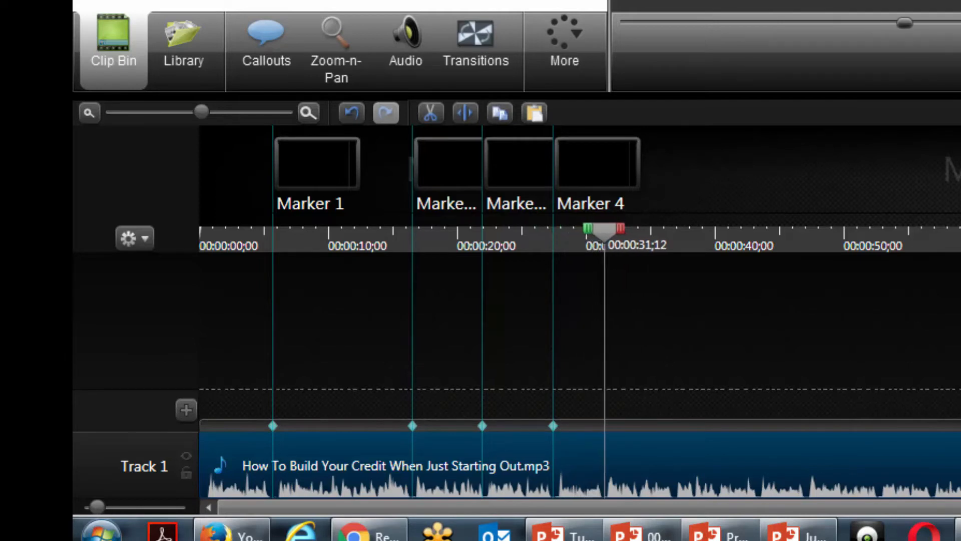
{"action": "left_click", "coordinate": [604, 424]}
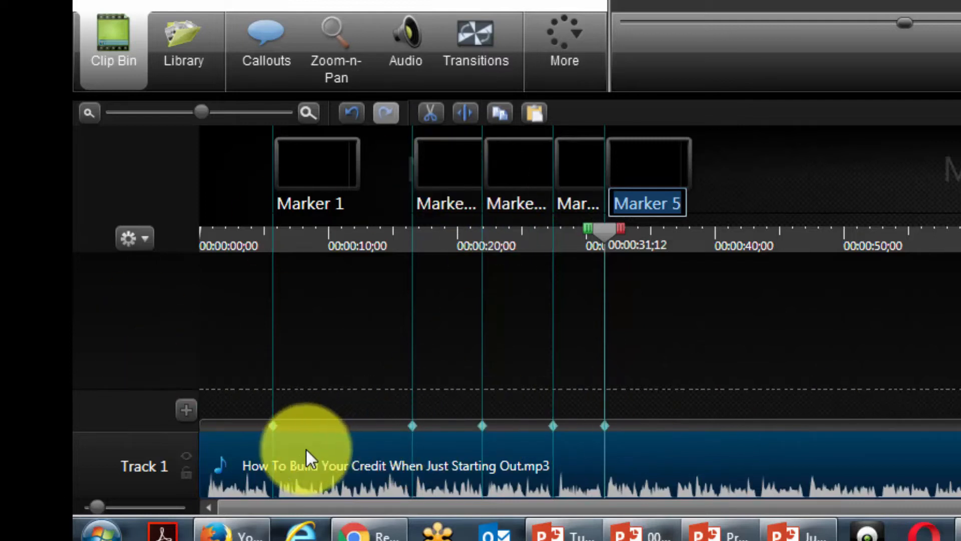
Move the playhead back to 00:00:10;22 and add an extra marker between the first two markers.
{"action": "left_click", "coordinate": [611, 228]}
{"action": "left_click_drag", "start_coordinate": [616, 233], "coordinate": [344, 241]}
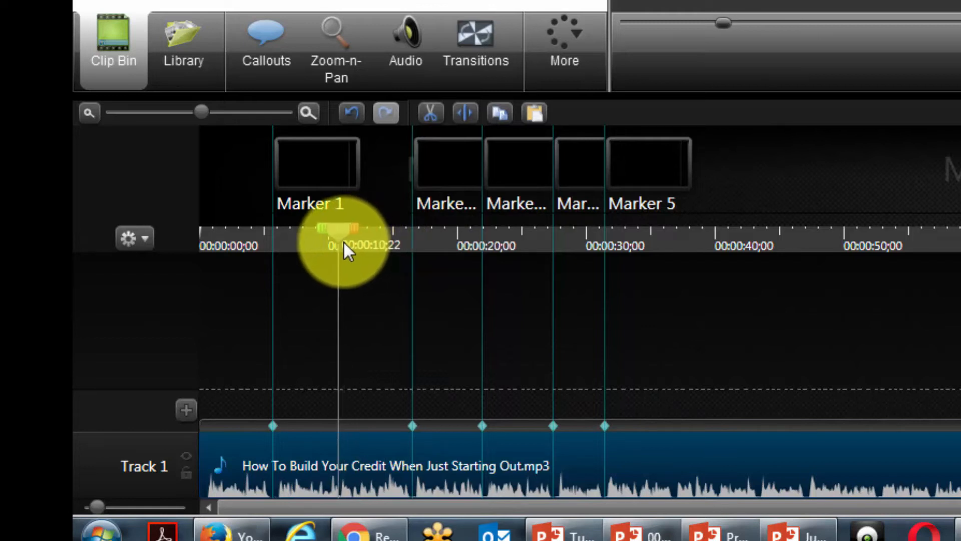
{"action": "left_click", "coordinate": [338, 423]}
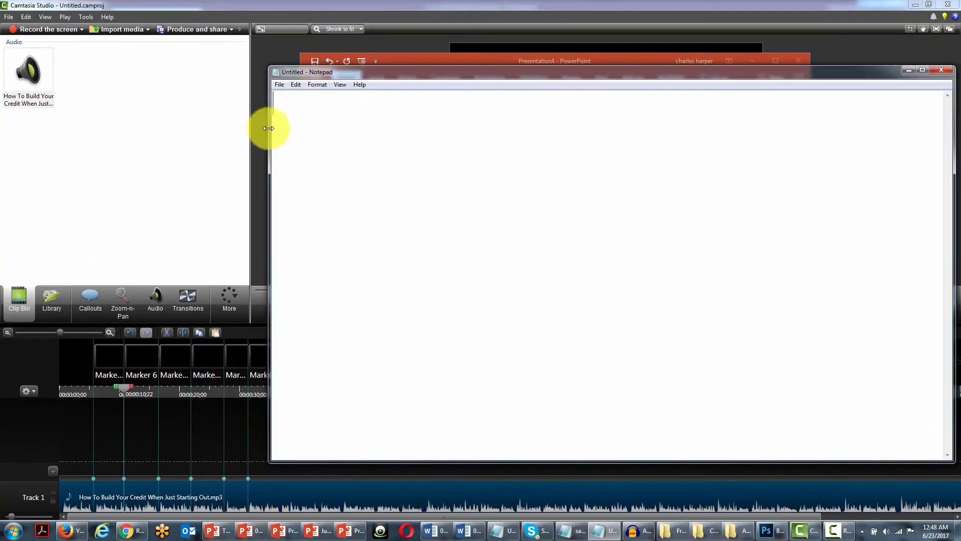
Return the playhead to the timeline start, then shrink the blank Notepad window and place it over Camtasia's Clip Bin.
{"action": "left_click_drag", "start_coordinate": [270, 128], "coordinate": [545, 127]}
{"action": "left_click_drag", "start_coordinate": [122, 389], "coordinate": [61, 387]}
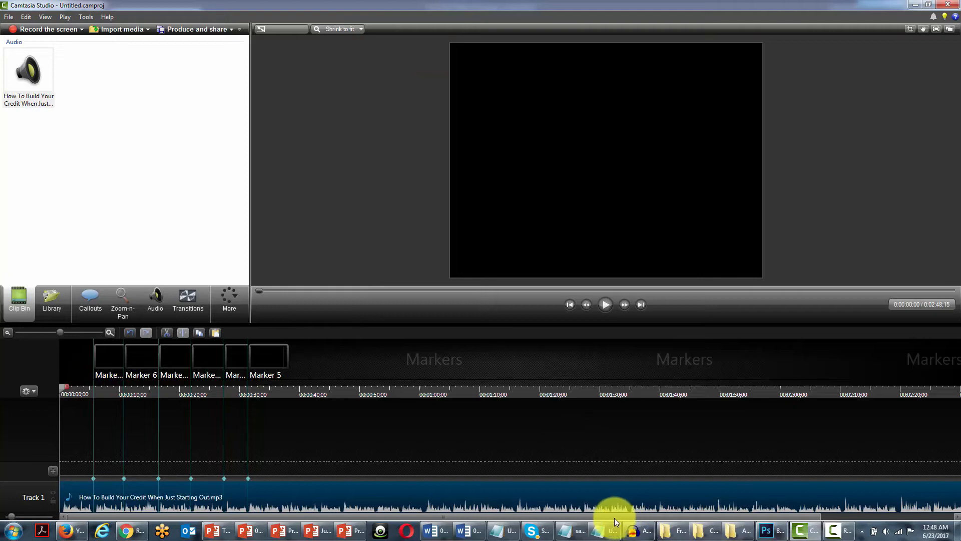
{"action": "mouse_move", "coordinate": [605, 531]}
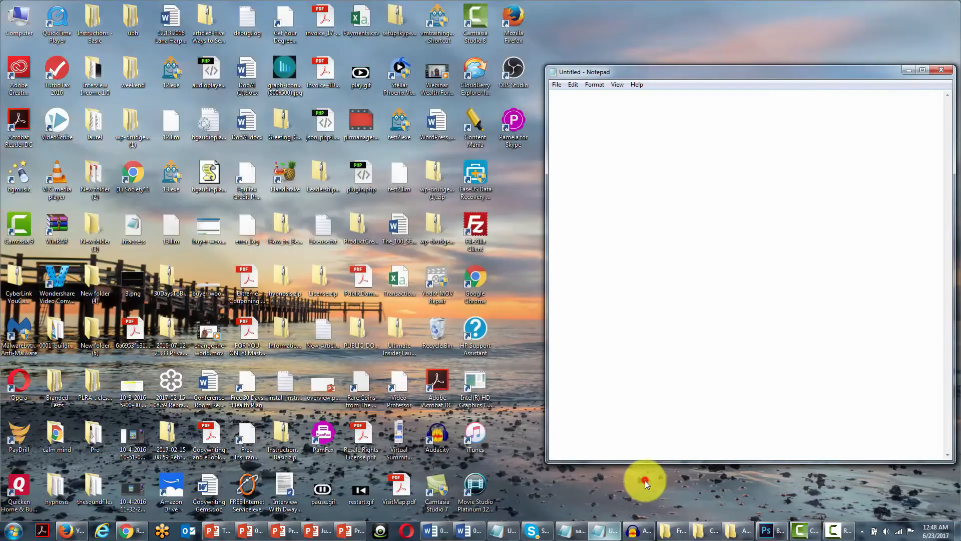
{"action": "left_click", "coordinate": [643, 481]}
{"action": "left_click_drag", "start_coordinate": [689, 74], "coordinate": [478, 108]}
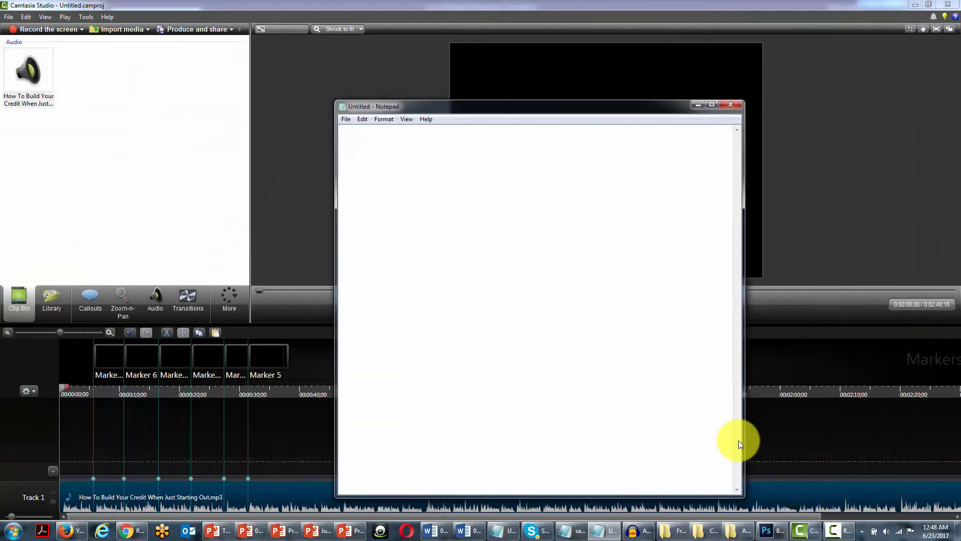
{"action": "left_click_drag", "start_coordinate": [743, 491], "coordinate": [693, 407]}
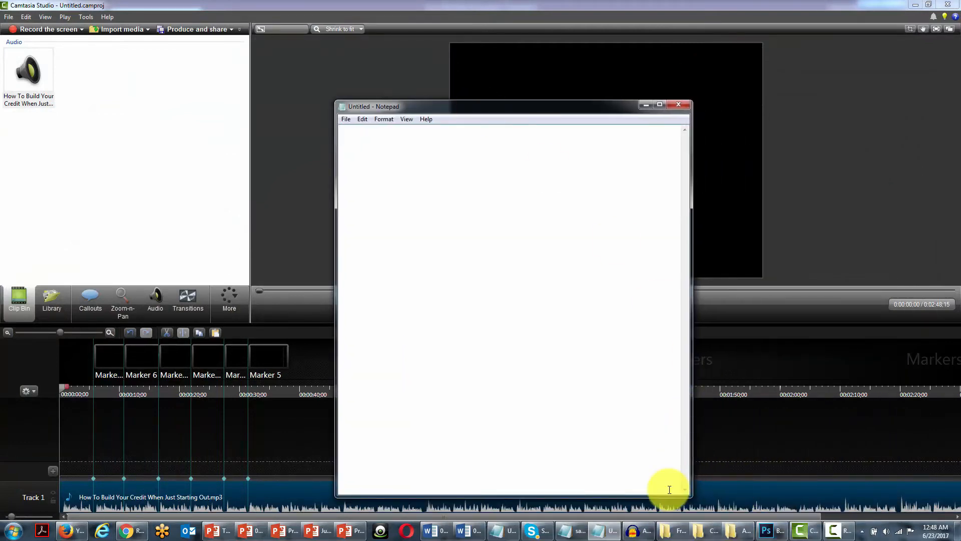
{"action": "left_click_drag", "start_coordinate": [662, 460], "coordinate": [643, 358]}
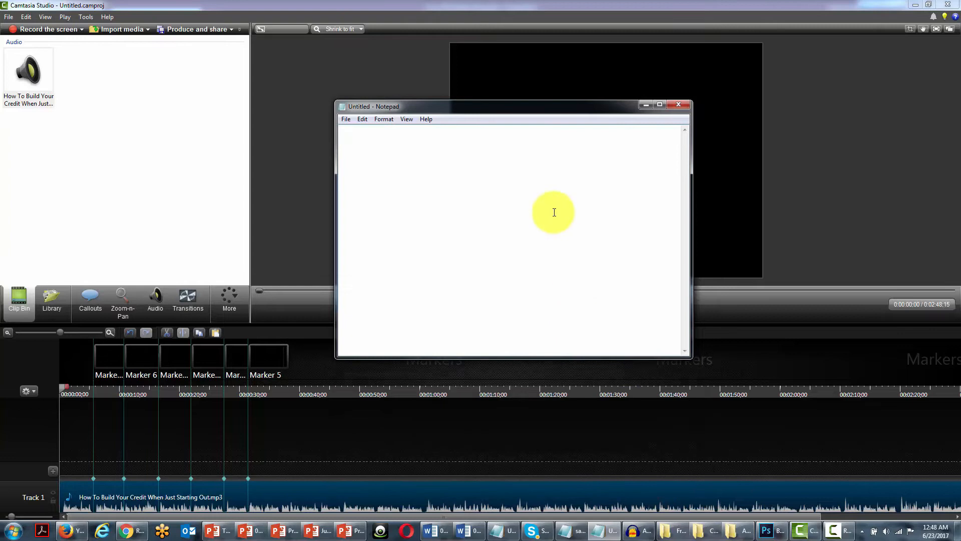
{"action": "left_click_drag", "start_coordinate": [494, 106], "coordinate": [171, 36]}
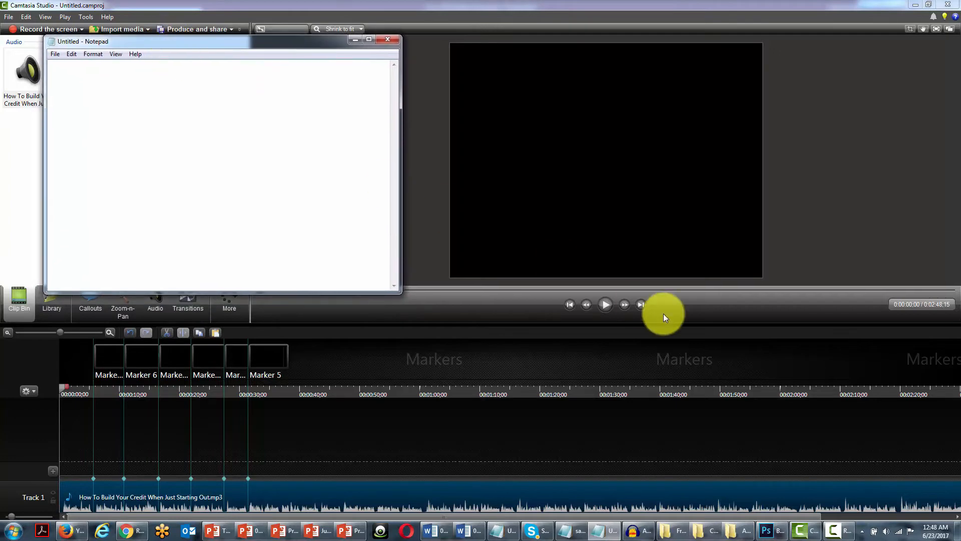
Play the narration up to the first marker in Camtasia, then list "misconception" and "college" under the number 1 in Notepad.
{"action": "left_click", "coordinate": [606, 305]}
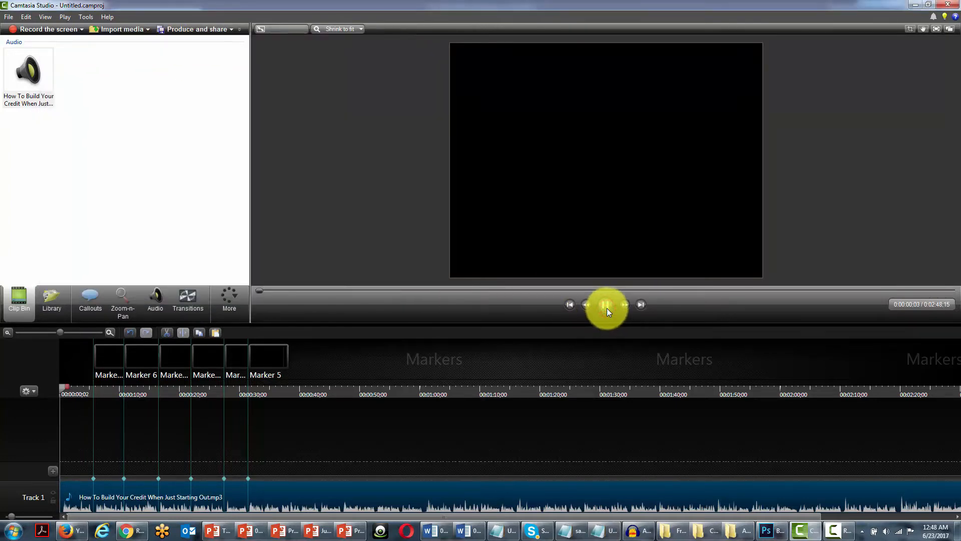
{"action": "left_click", "coordinate": [607, 530]}
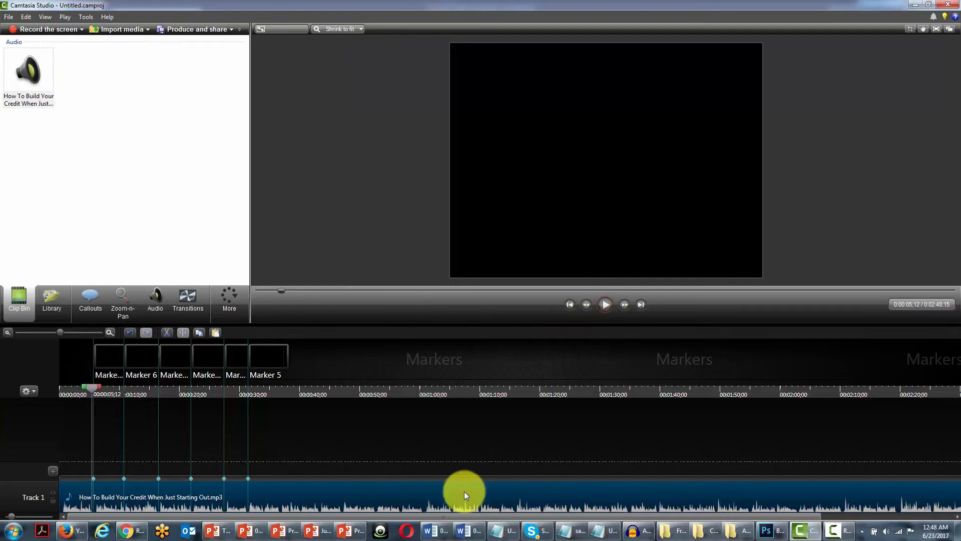
{"action": "left_click", "coordinate": [597, 530]}
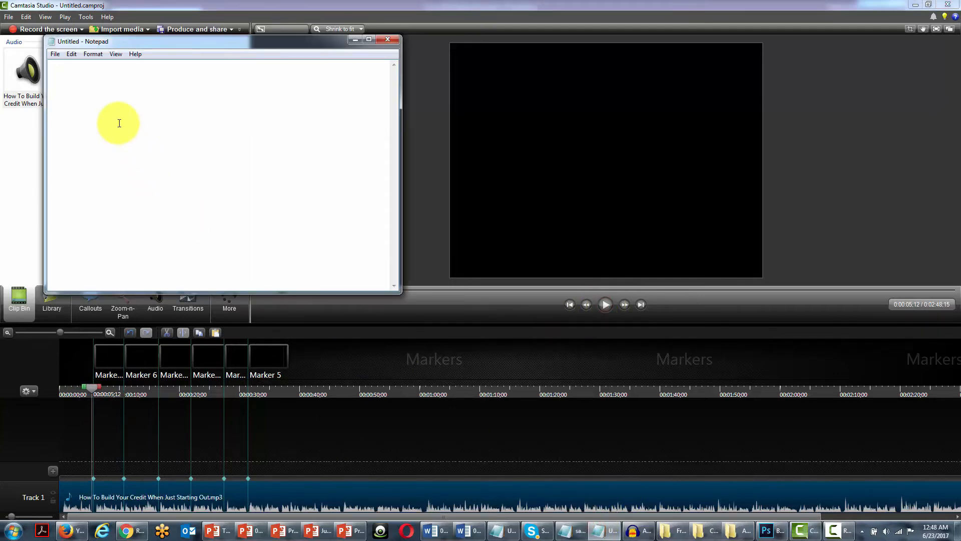
{"action": "type", "text": "miscon"}
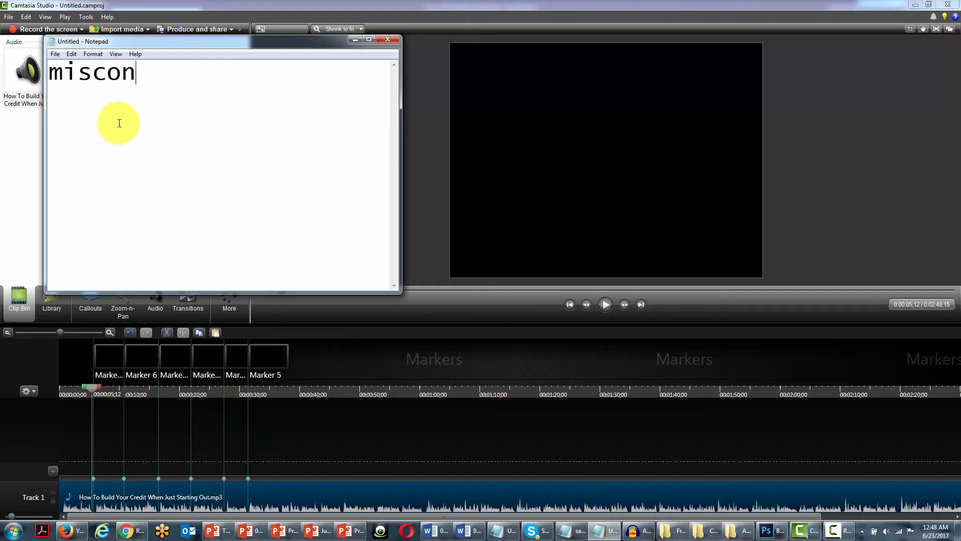
{"action": "type", "text": "ceptioncool"}
{"action": "key", "text": "BackSpace"}
{"action": "key", "text": "BackSpace"}
{"action": "type", "text": "llege"}
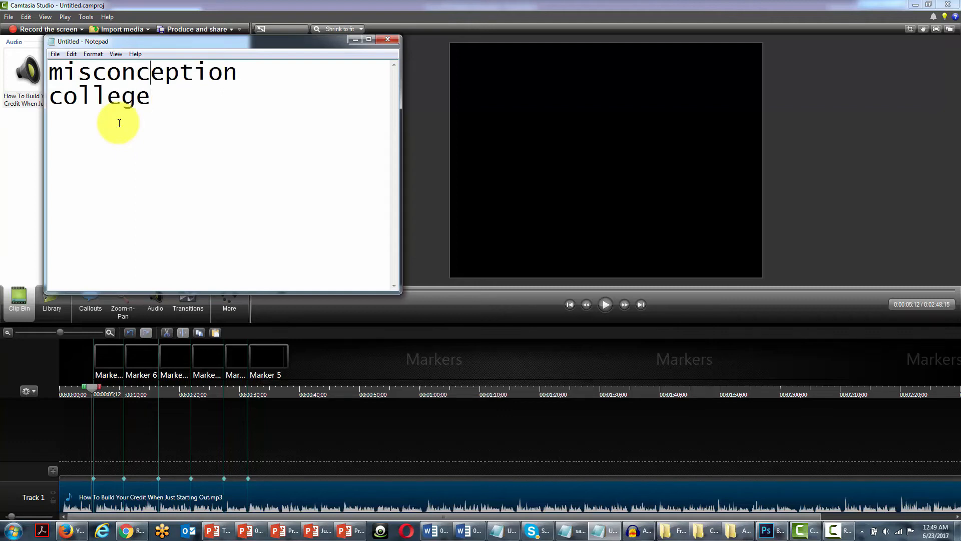
{"action": "key", "text": "Return"}
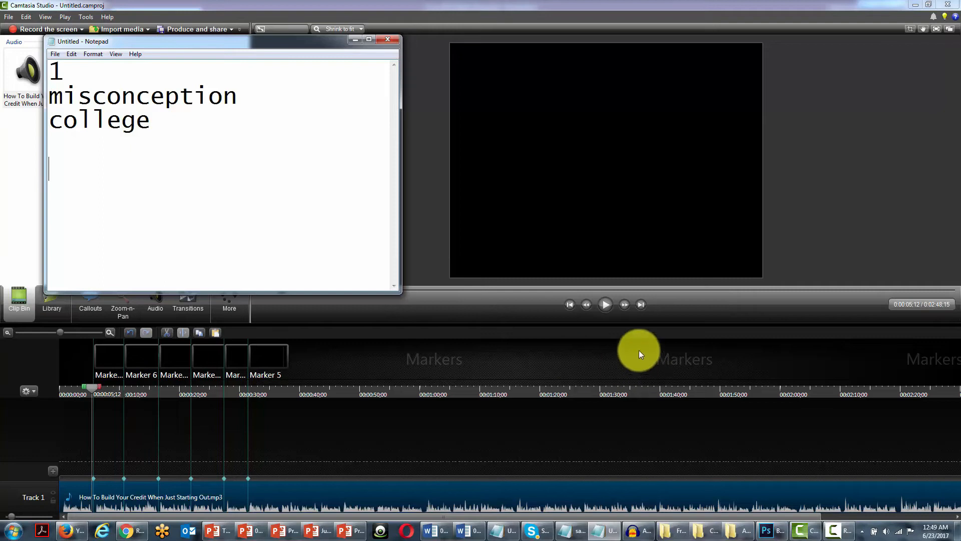
Play the narration up to the second marker, then list "after" and "credit card" under the number 2 in Notepad and add a 3 heading.
{"action": "left_click", "coordinate": [604, 304]}
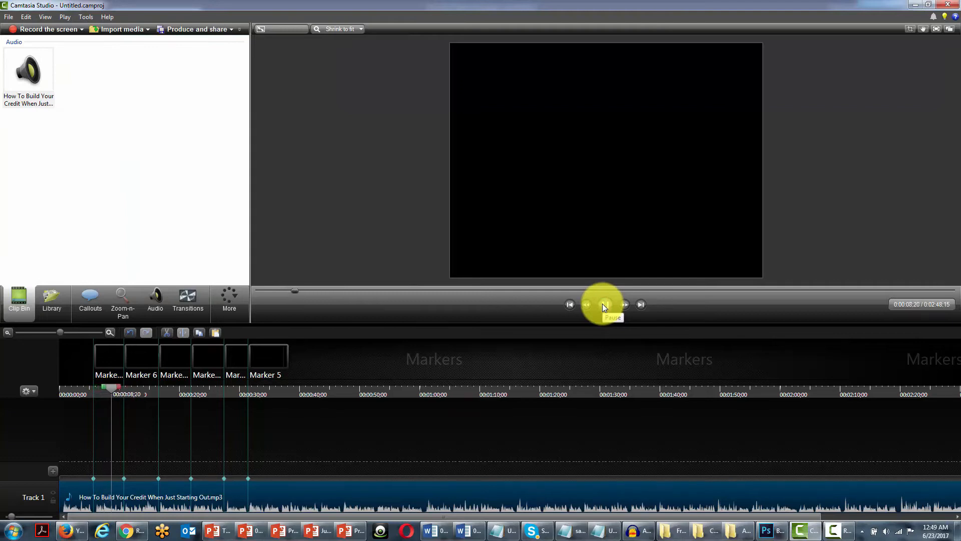
{"action": "left_click", "coordinate": [604, 306]}
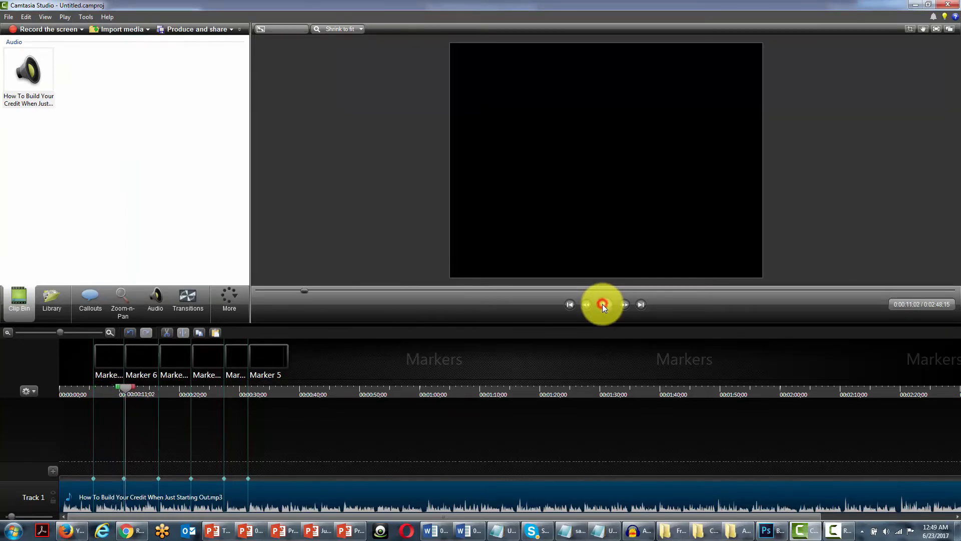
{"action": "left_click", "coordinate": [606, 530]}
{"action": "key", "text": "Return"}
{"action": "type", "text": "2"}
{"action": "key", "text": "Return"}
{"action": "type", "text": "after"}
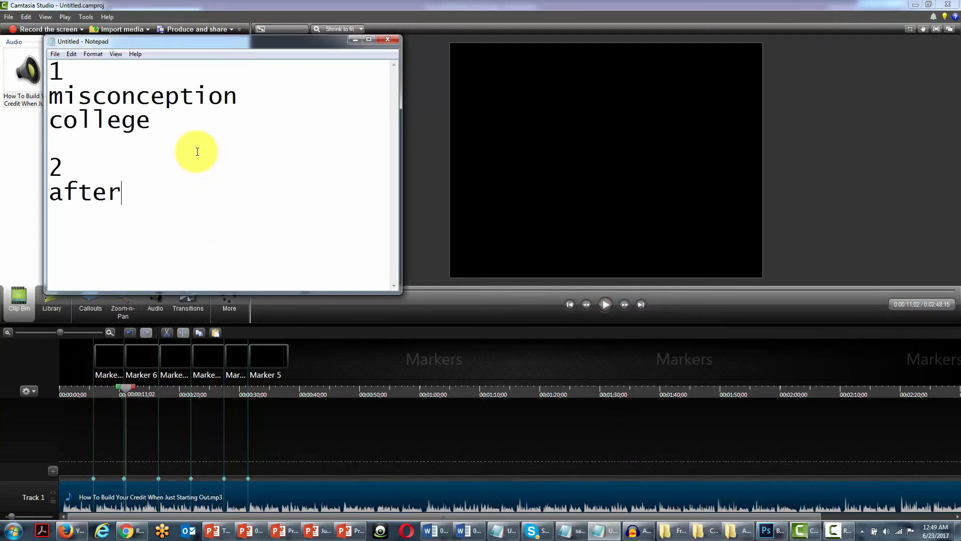
{"action": "key", "text": "Return"}
{"action": "type", "text": "credi"}
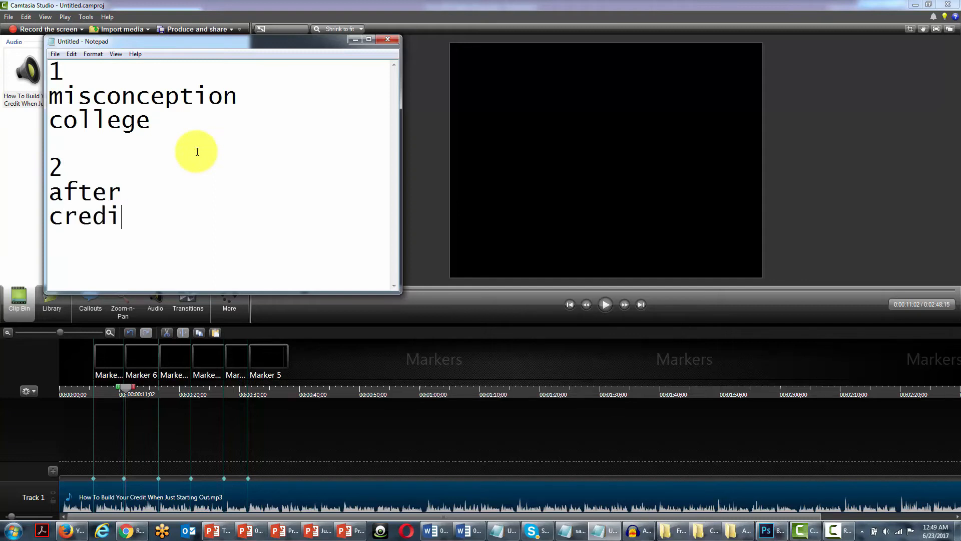
{"action": "type", "text": "t card"}
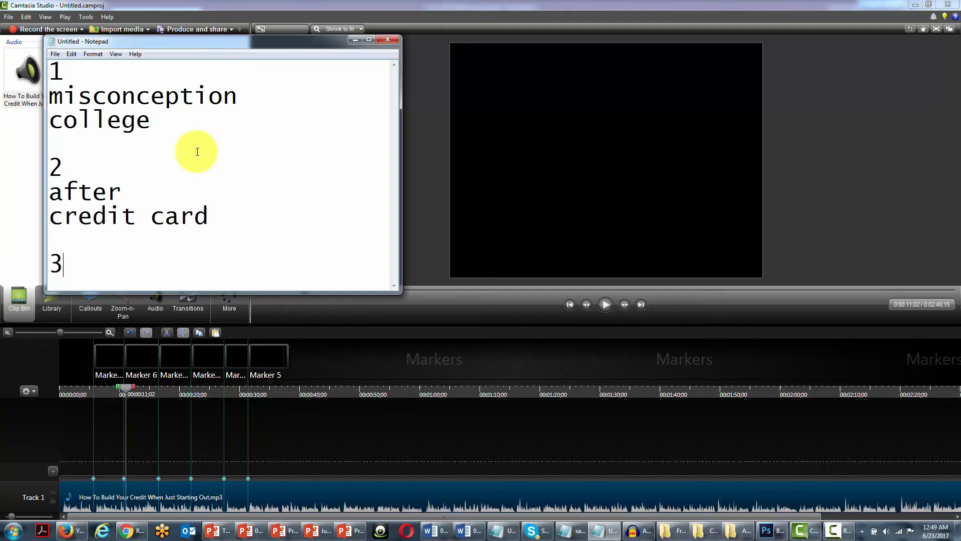
{"action": "key", "text": "Return"}
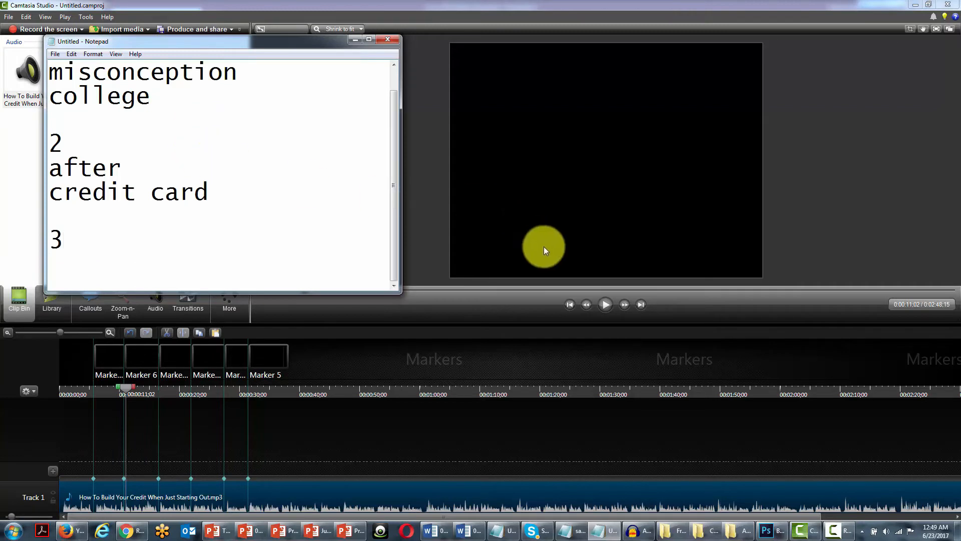
Play the narration up to the third marker, then list "prevent" and "getting a line of credit" under 3 in Notepad and add a 4 heading.
{"action": "left_click", "coordinate": [602, 305]}
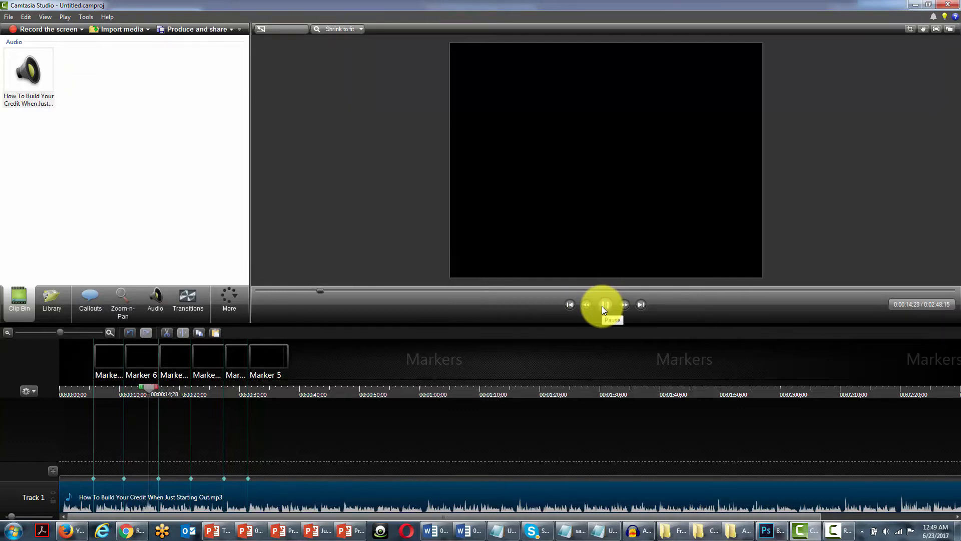
{"action": "left_click", "coordinate": [602, 305]}
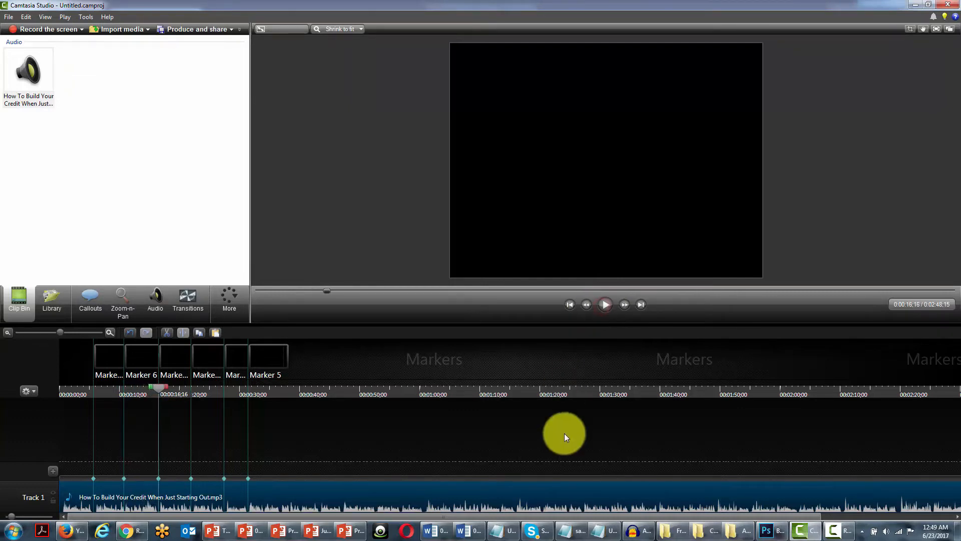
{"action": "left_click", "coordinate": [606, 529]}
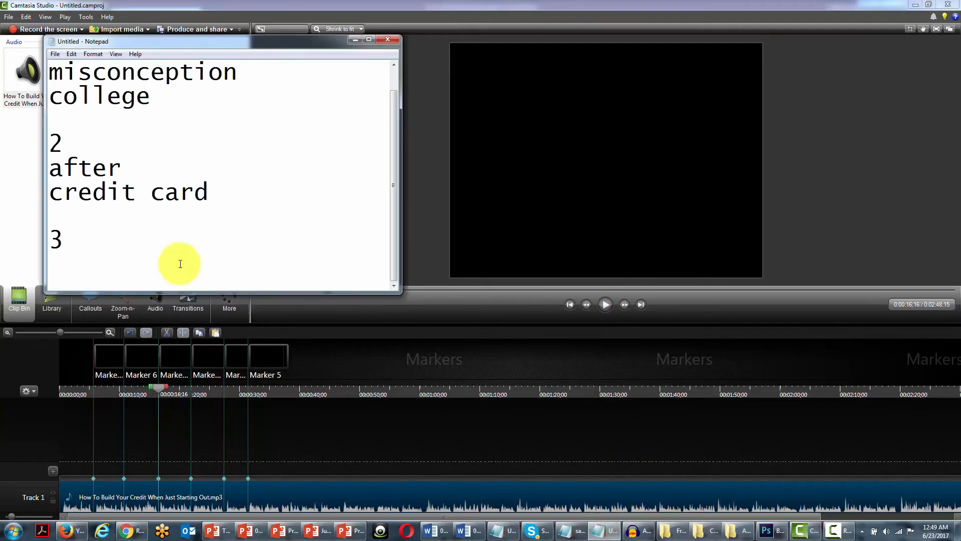
{"action": "type", "text": "prevent"}
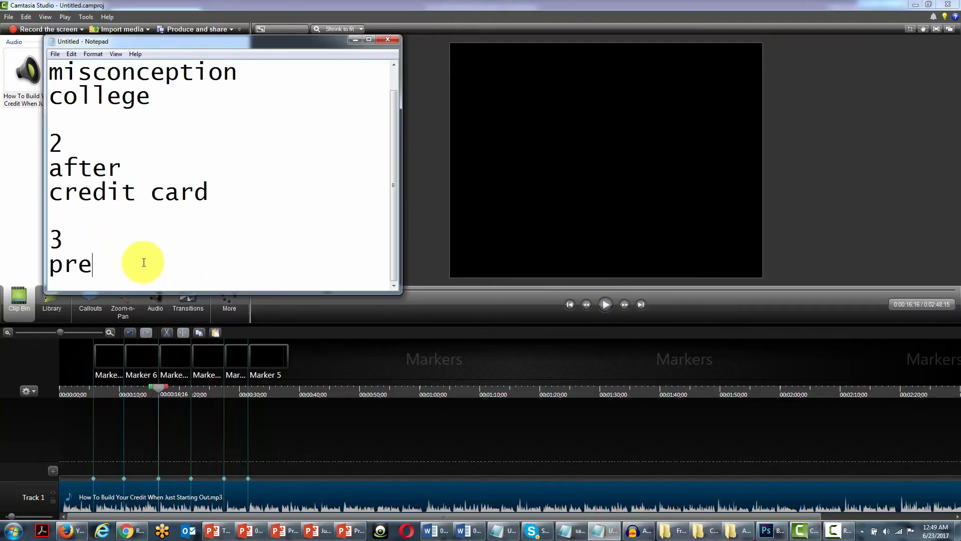
{"action": "key", "text": "Return"}
{"action": "type", "text": "getting a line of credit"}
{"action": "key", "text": "Return"}
{"action": "key", "text": "Return"}
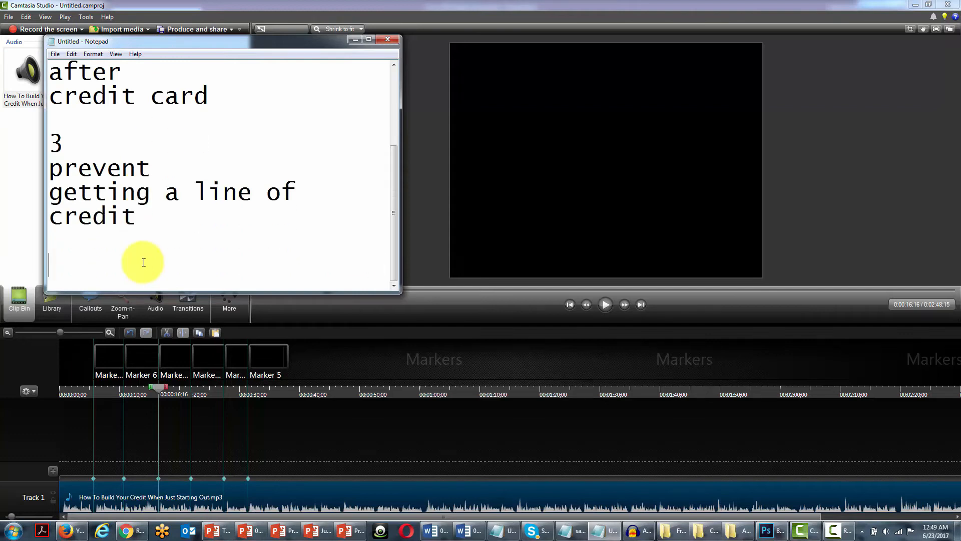
{"action": "type", "text": "4"}
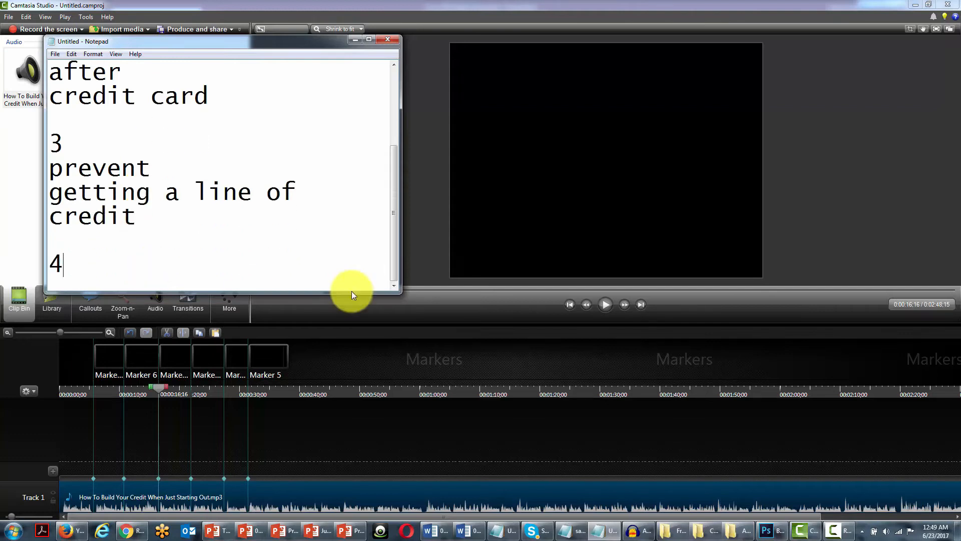
Play the narration up to the fourth marker in Camtasia, then return to the keyword list in Notepad.
{"action": "left_click", "coordinate": [610, 307]}
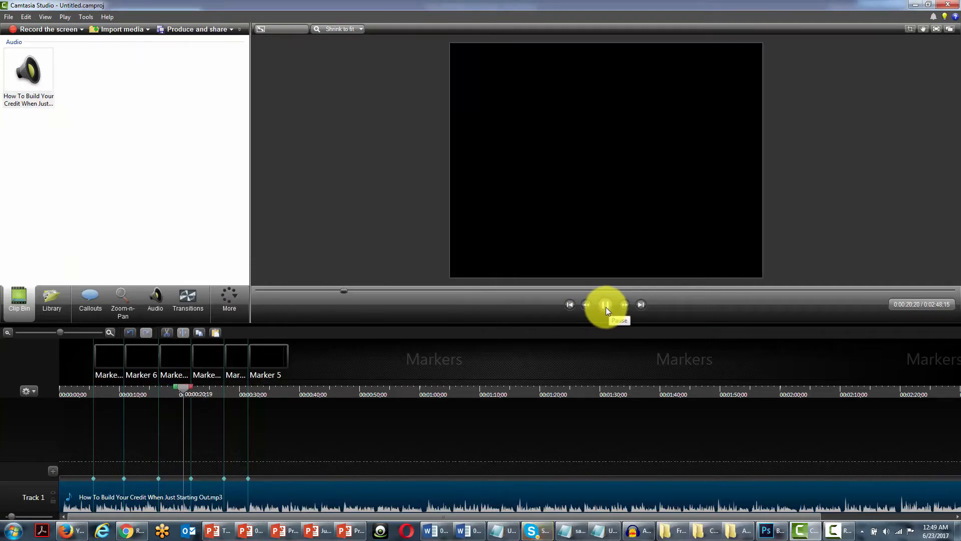
{"action": "left_click", "coordinate": [606, 306]}
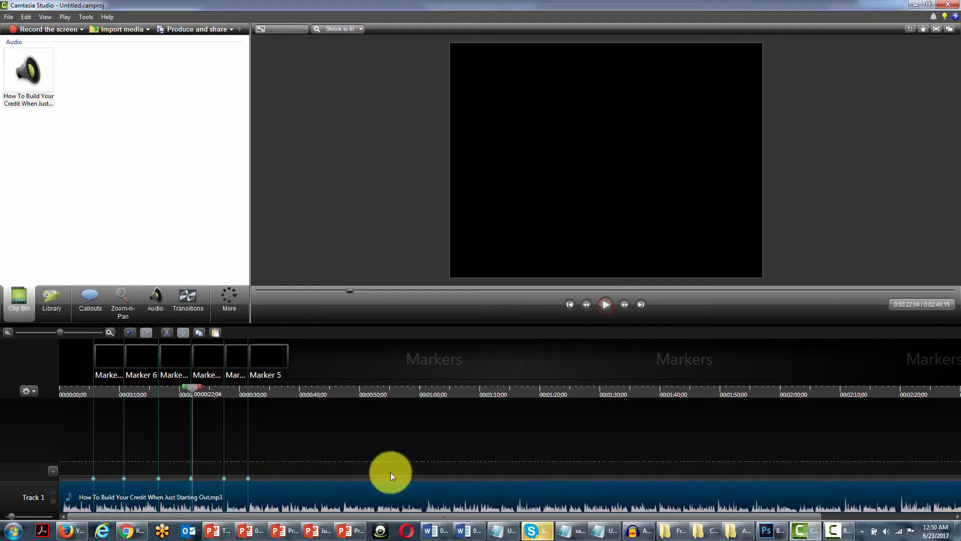
{"action": "key", "text": "super+Tab"}
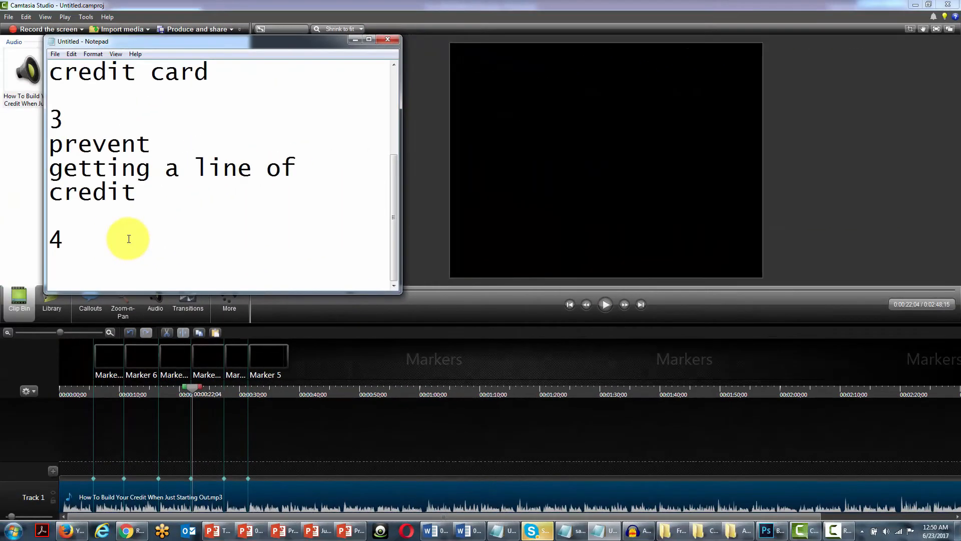
Review the keywords listed under numbers 1, 2 and 3 in Notepad, highlighting each section's entries in turn.
{"action": "left_click", "coordinate": [153, 188]}
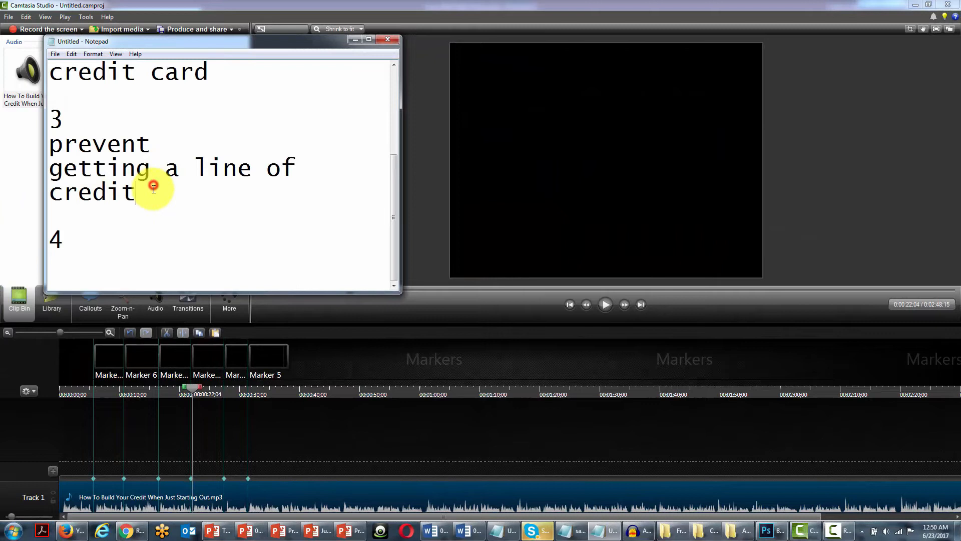
{"action": "scroll", "coordinate": [153, 189], "scroll_direction": "up", "scroll_amount": 2}
{"action": "scroll", "coordinate": [154, 189], "scroll_direction": "down", "scroll_amount": 1}
{"action": "scroll", "coordinate": [154, 190], "scroll_direction": "up", "scroll_amount": 1}
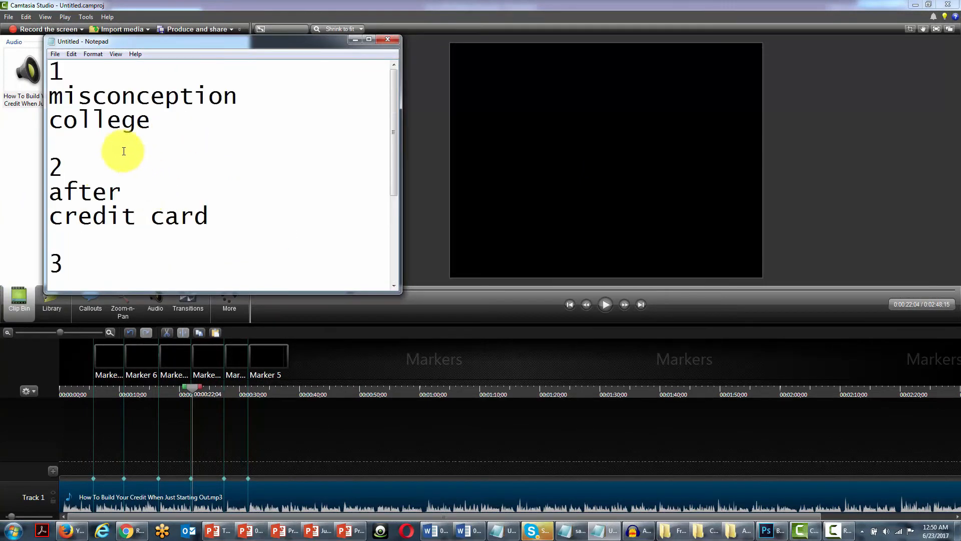
{"action": "scroll", "coordinate": [121, 150], "scroll_direction": "down", "scroll_amount": 1}
{"action": "scroll", "coordinate": [121, 156], "scroll_direction": "up", "scroll_amount": 1}
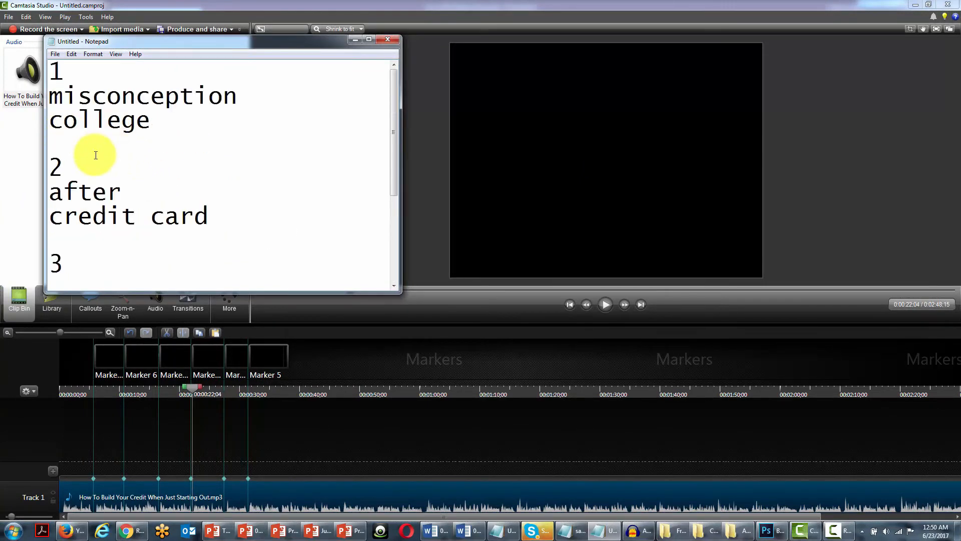
{"action": "scroll", "coordinate": [85, 186], "scroll_direction": "down", "scroll_amount": 2}
{"action": "scroll", "coordinate": [83, 188], "scroll_direction": "up", "scroll_amount": 2}
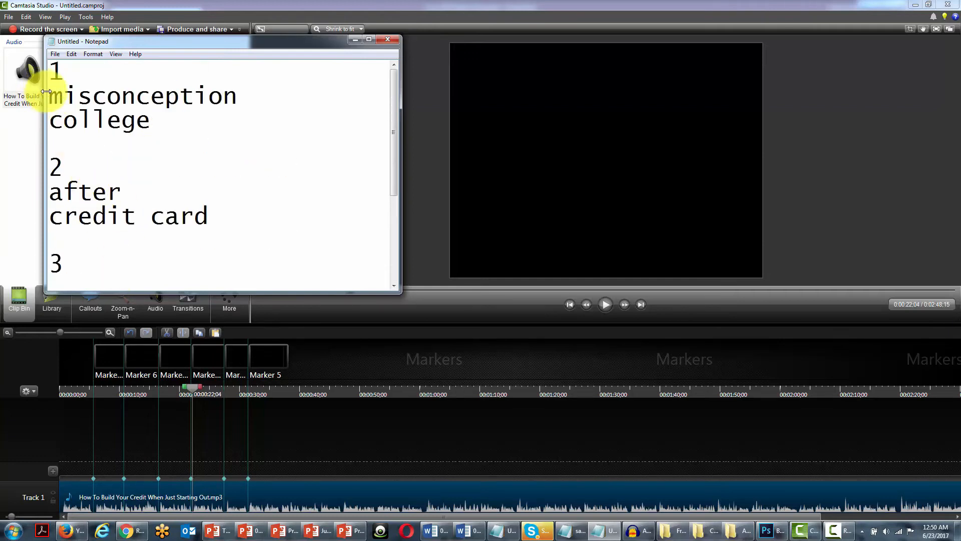
{"action": "left_click_drag", "start_coordinate": [50, 97], "coordinate": [151, 122]}
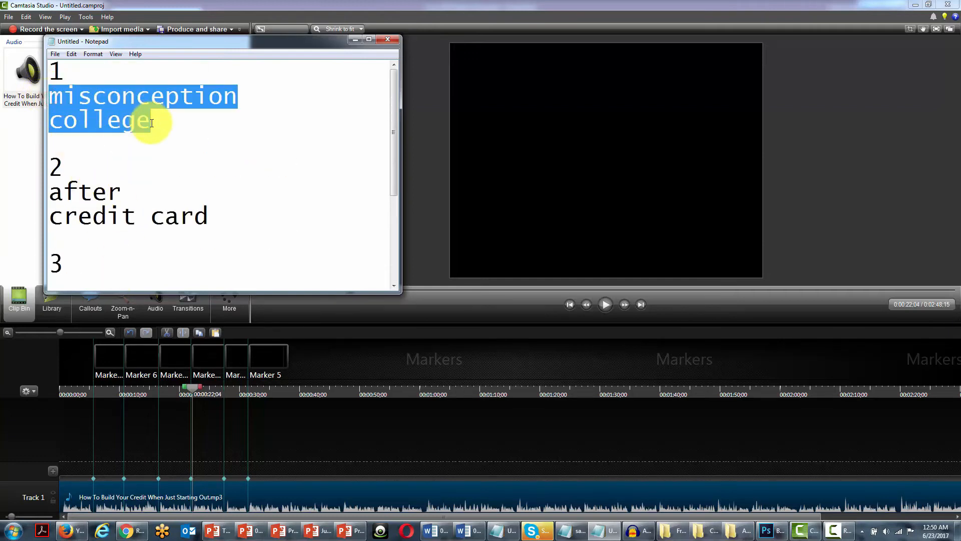
{"action": "left_click_drag", "start_coordinate": [49, 191], "coordinate": [209, 217]}
{"action": "scroll", "coordinate": [151, 209], "scroll_direction": "down", "scroll_amount": 1}
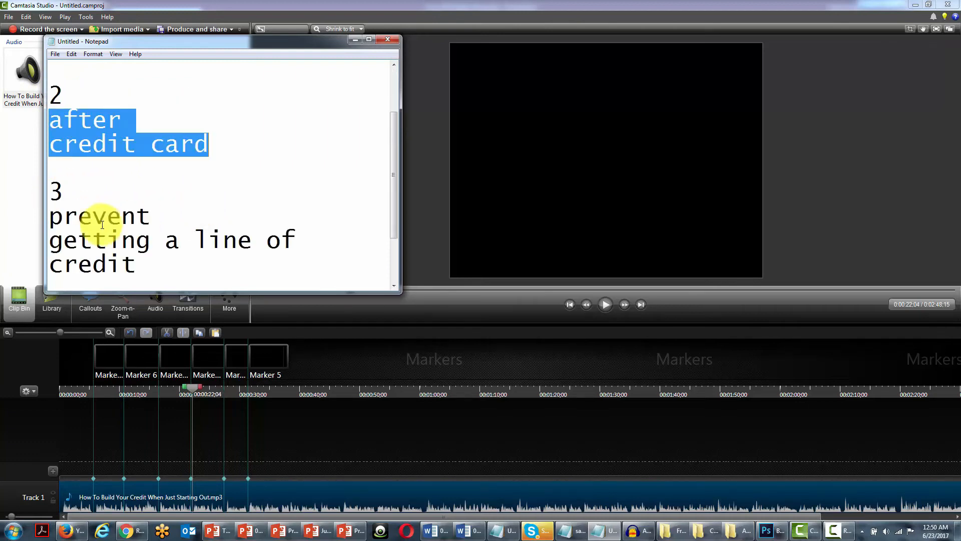
{"action": "left_click_drag", "start_coordinate": [52, 216], "coordinate": [143, 264]}
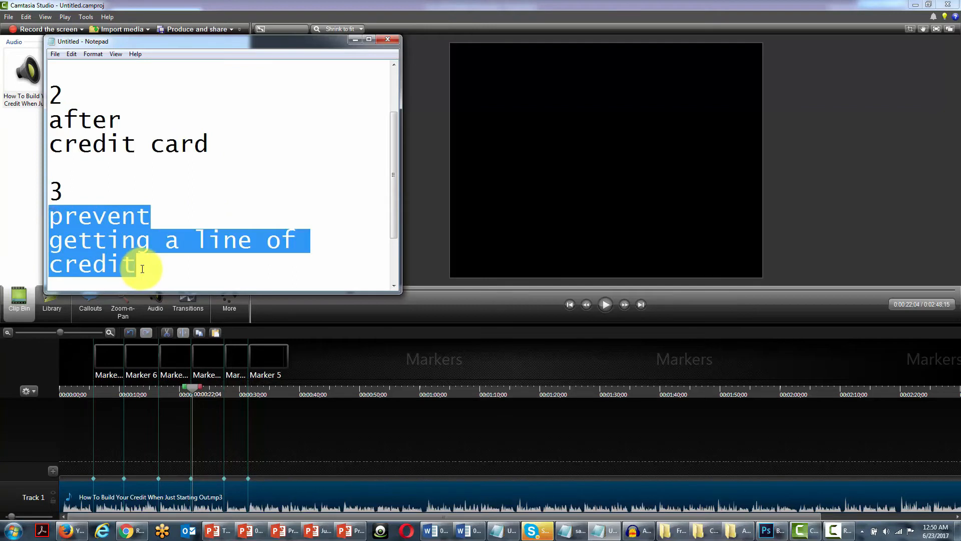
{"action": "left_click", "coordinate": [127, 239]}
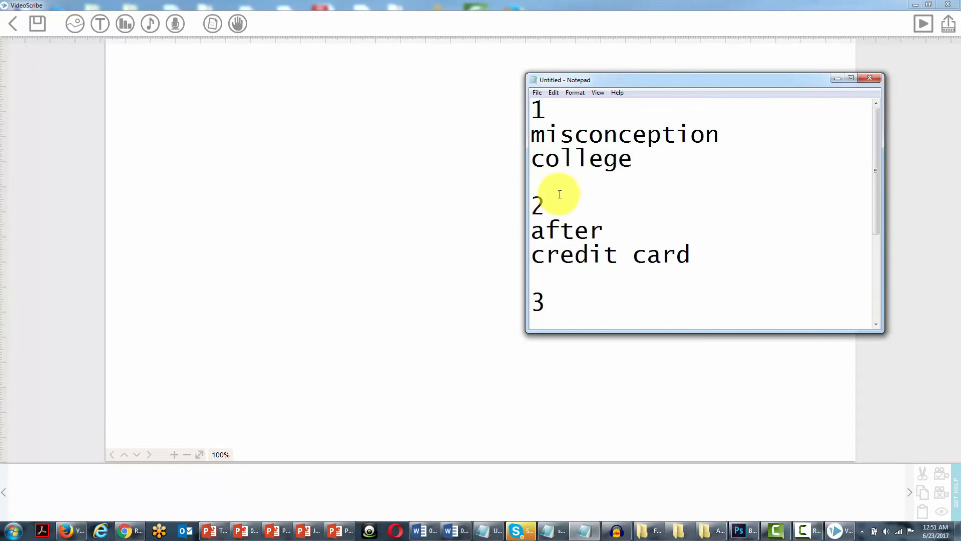
Start adding an image in VideoScribe, then move the Notepad window below the "BIG MISCONCEPTION..." text, clear of the stacked-books drawing.
{"action": "left_click", "coordinate": [76, 26]}
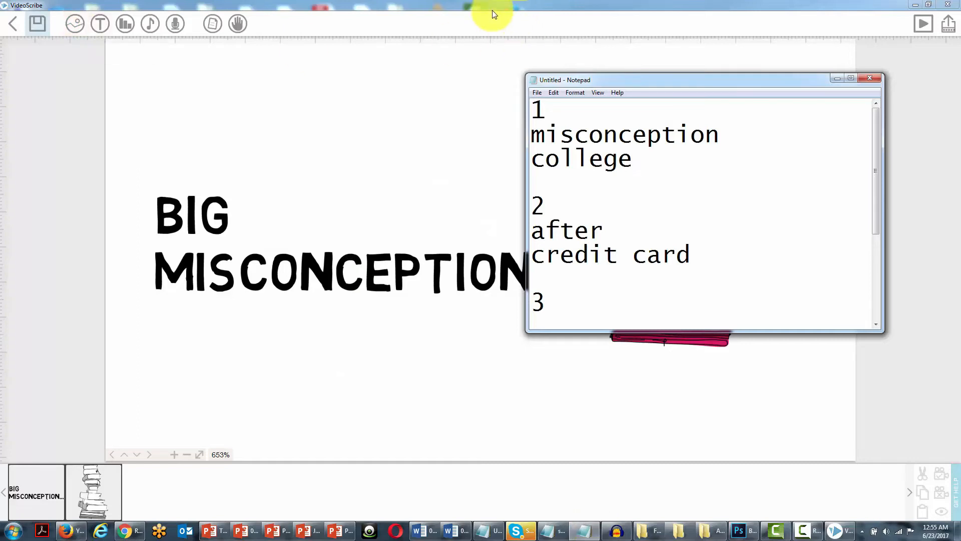
{"action": "left_click_drag", "start_coordinate": [614, 75], "coordinate": [270, 313]}
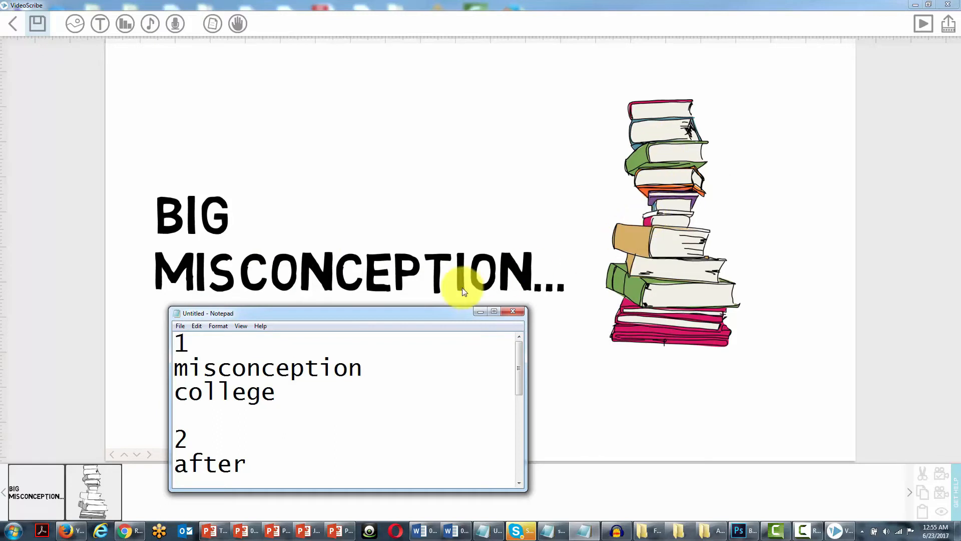
{"action": "left_click_drag", "start_coordinate": [521, 378], "coordinate": [584, 328]}
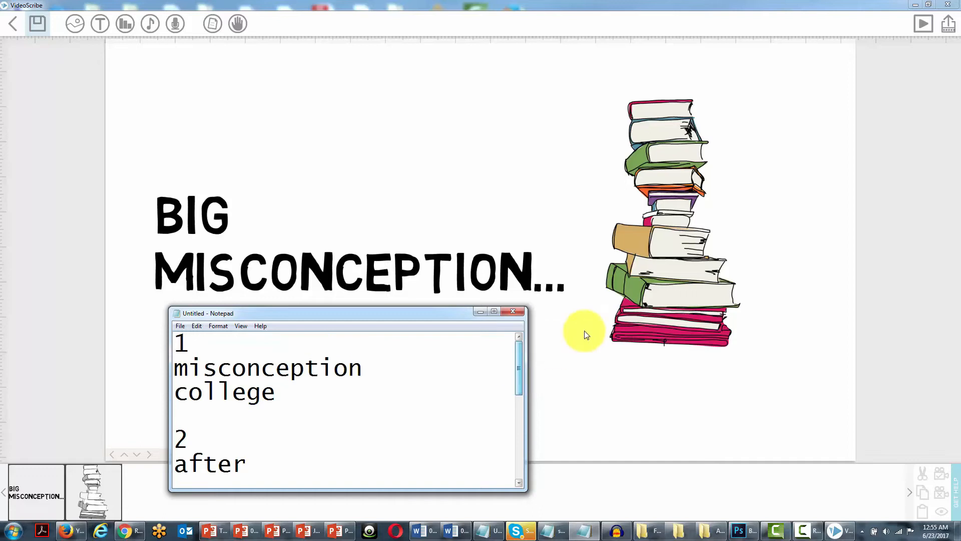
{"action": "left_click", "coordinate": [648, 242]}
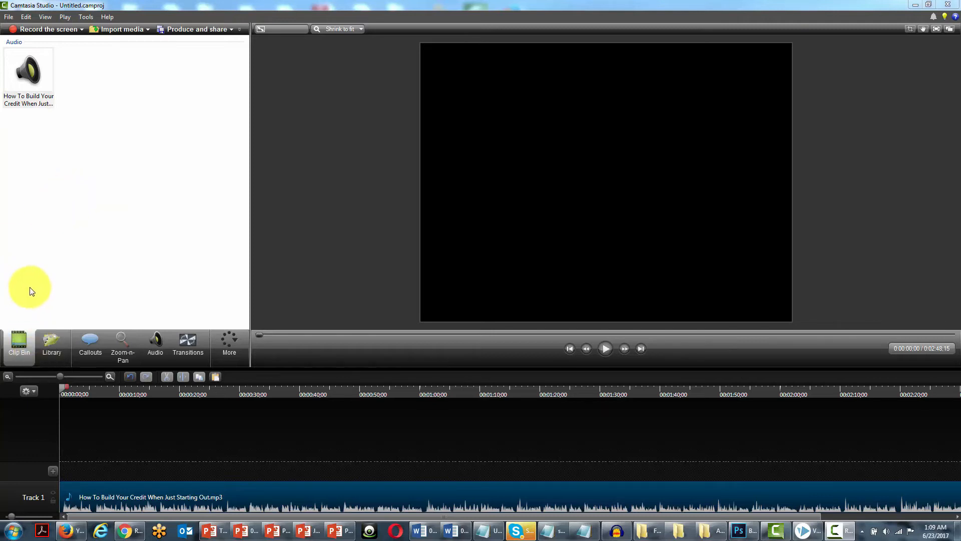
Switch to Camtasia and scrub the playhead from the narration's start out to 00:00:27;14 and back toward the beginning.
{"action": "left_click", "coordinate": [60, 386]}
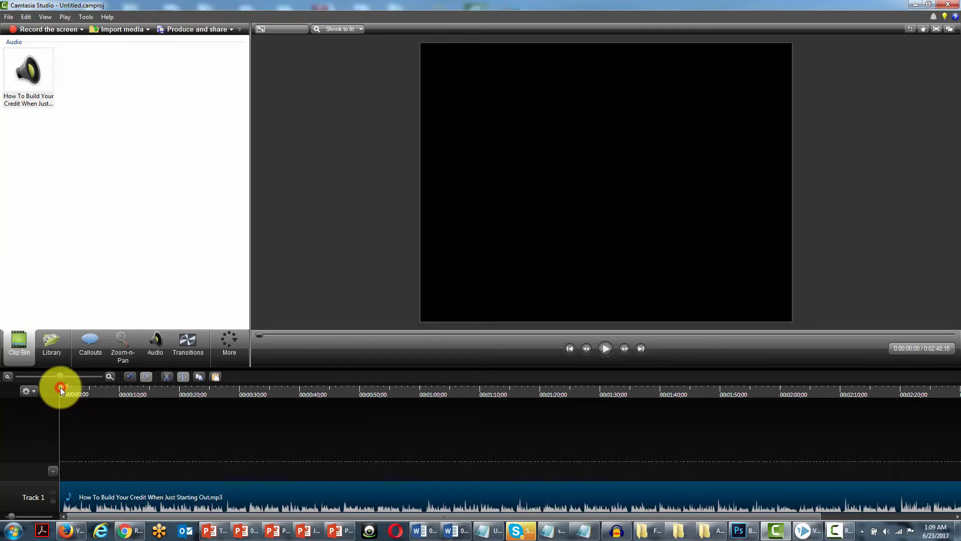
{"action": "left_click_drag", "start_coordinate": [61, 386], "coordinate": [95, 389]}
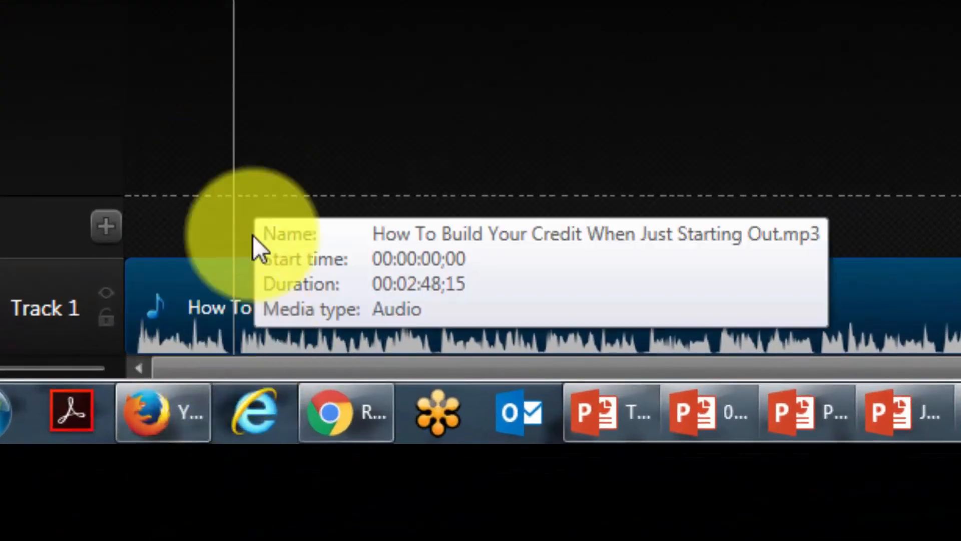
{"action": "left_click_drag", "start_coordinate": [237, 1], "coordinate": [648, 9]}
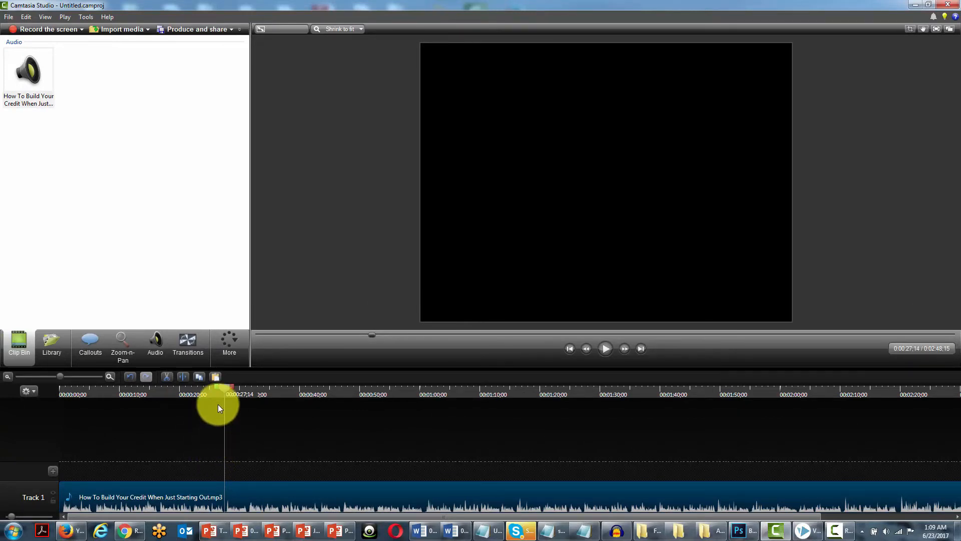
{"action": "left_click_drag", "start_coordinate": [224, 387], "coordinate": [129, 396]}
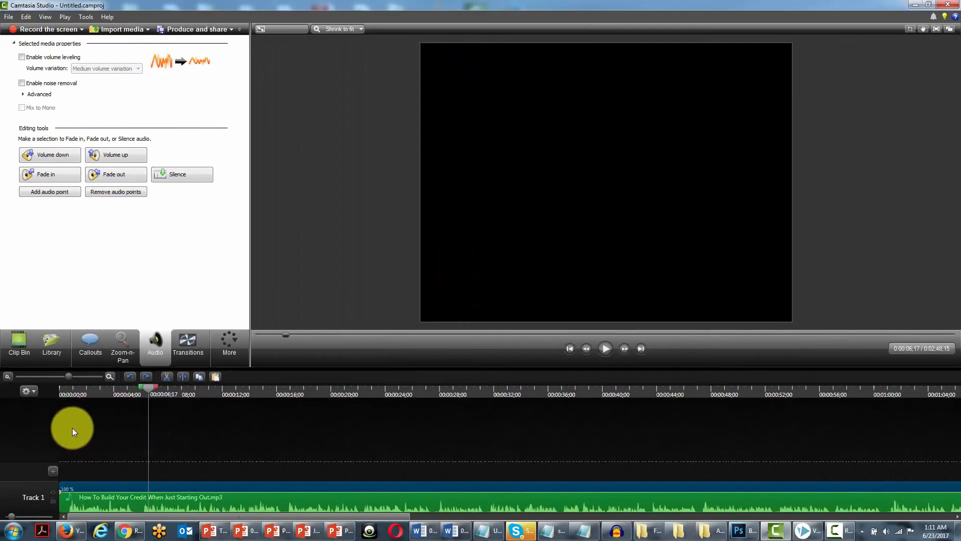
Split the narration clip at 00:00:10;29 and shift its second part slightly forward in time to leave a small gap.
{"action": "left_click_drag", "start_coordinate": [155, 394], "coordinate": [208, 398]}
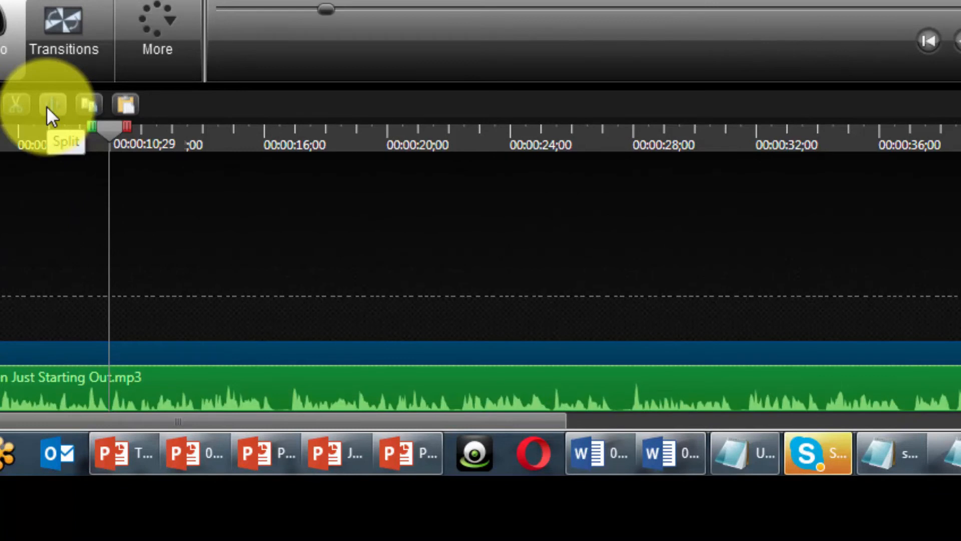
{"action": "left_click", "coordinate": [48, 106]}
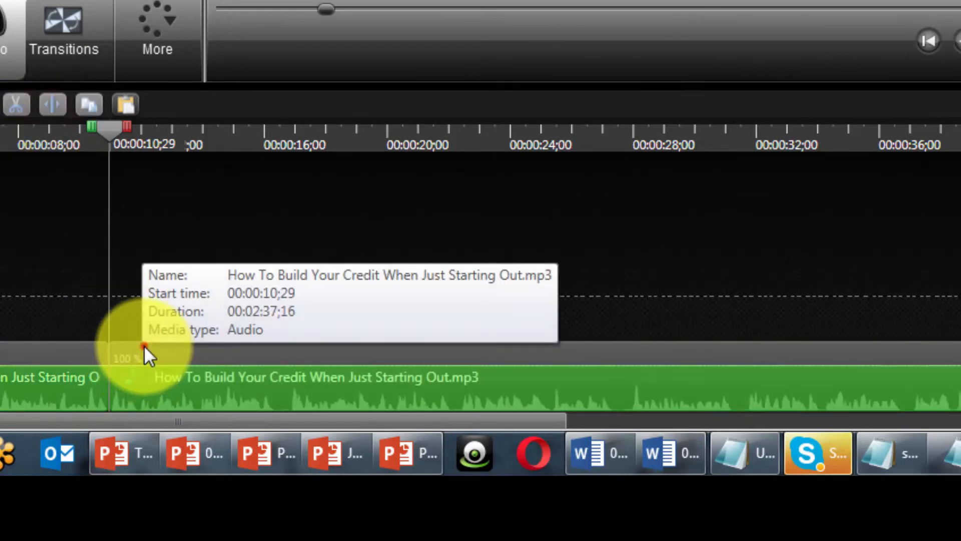
{"action": "left_click", "coordinate": [143, 344]}
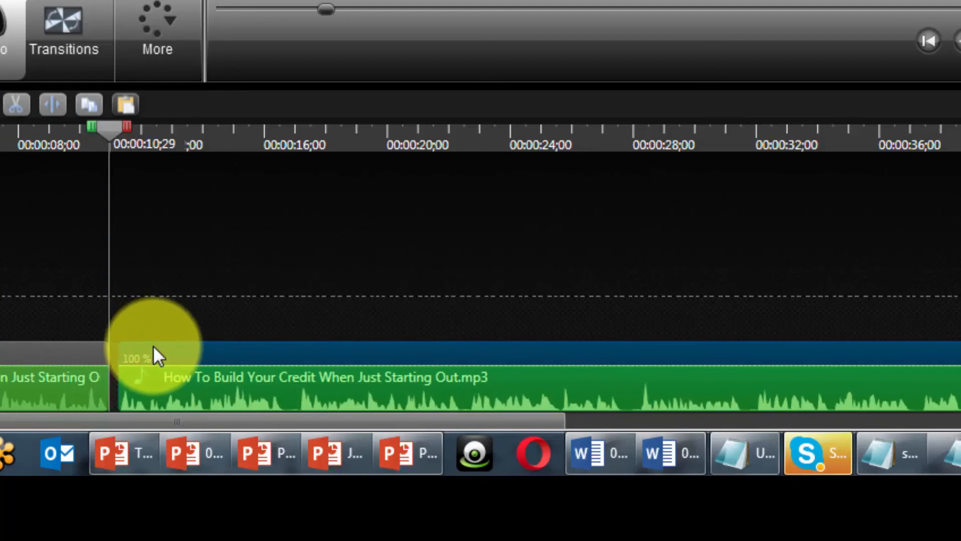
{"action": "left_click_drag", "start_coordinate": [152, 347], "coordinate": [157, 346]}
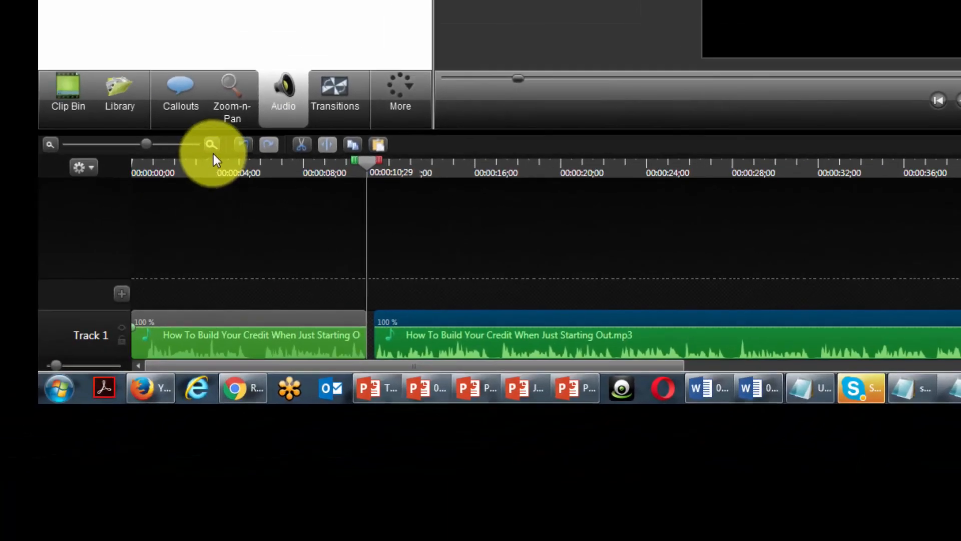
Narrow the gap after the first narration clip by moving the second clip back to start at 00:00:11;03.
{"action": "left_click", "coordinate": [211, 146]}
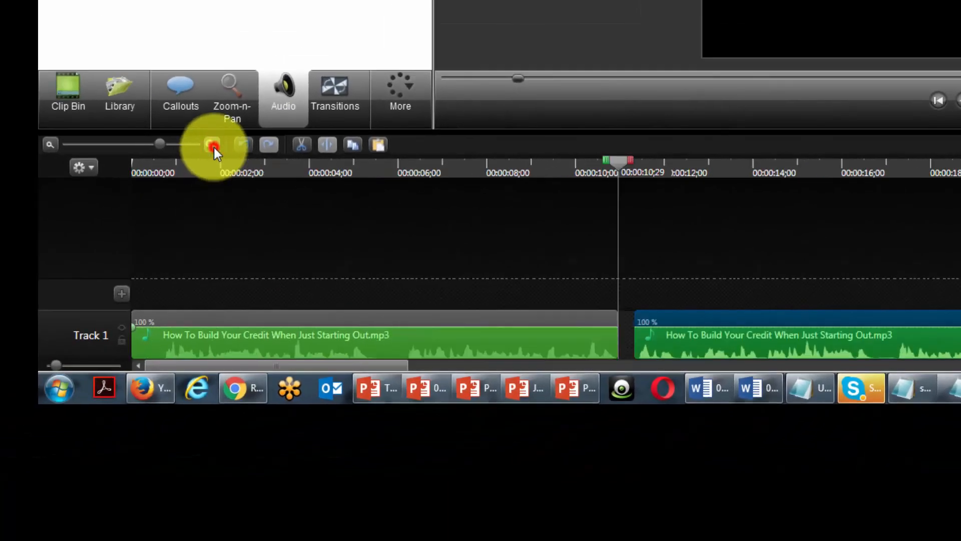
{"action": "left_click", "coordinate": [211, 146]}
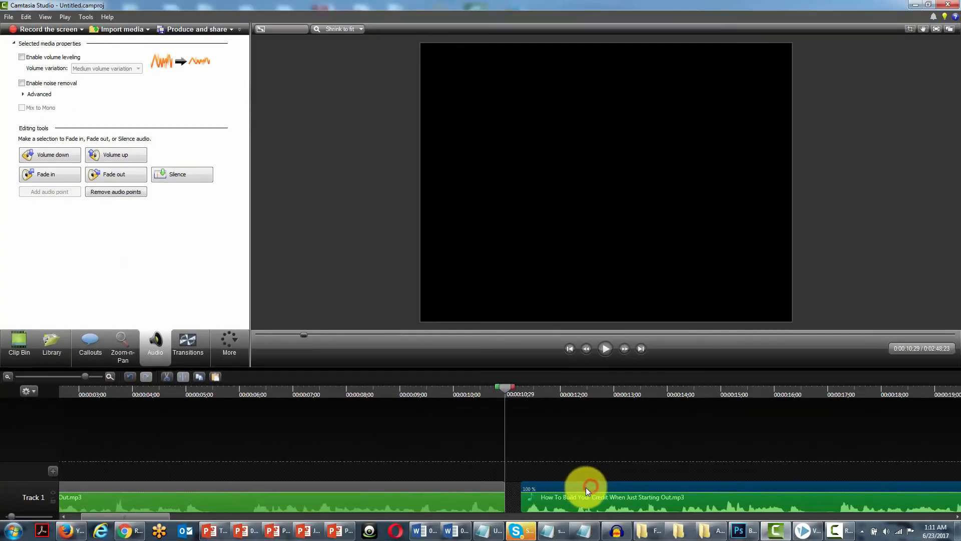
{"action": "left_click_drag", "start_coordinate": [584, 488], "coordinate": [578, 491]}
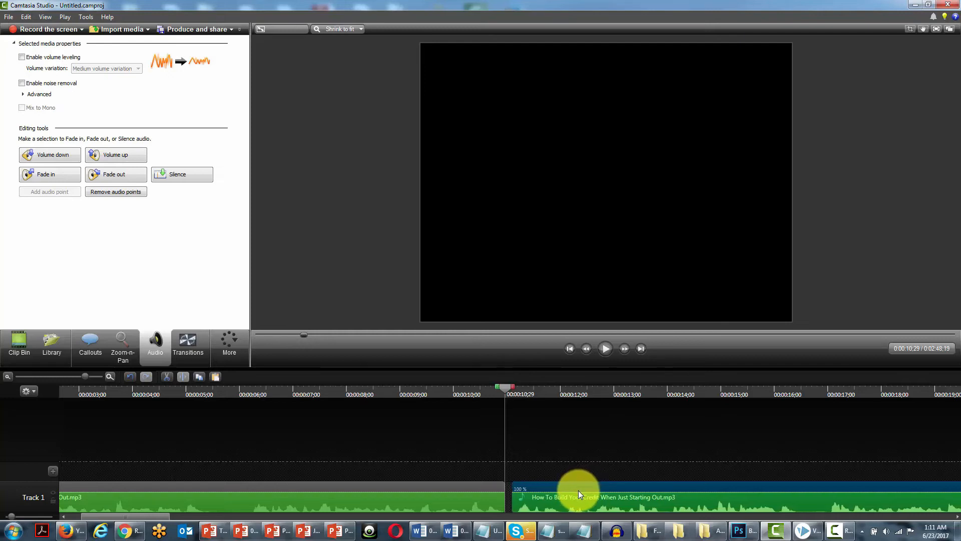
{"action": "left_click", "coordinate": [7, 376]}
{"action": "left_click", "coordinate": [8, 376]}
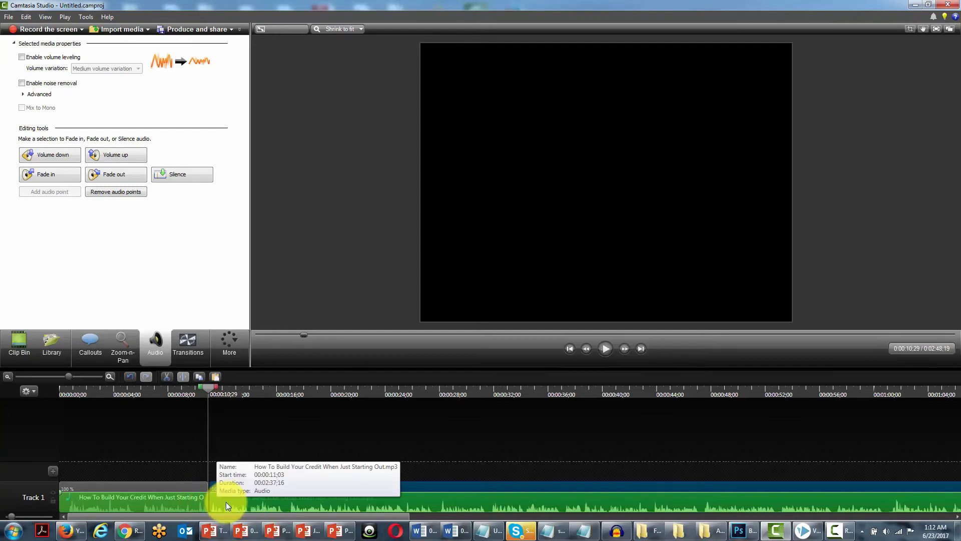
Split the second narration clip at 00:00:29;21 and shift the remaining part slightly forward in time to leave a small gap.
{"action": "left_click_drag", "start_coordinate": [209, 388], "coordinate": [462, 410]}
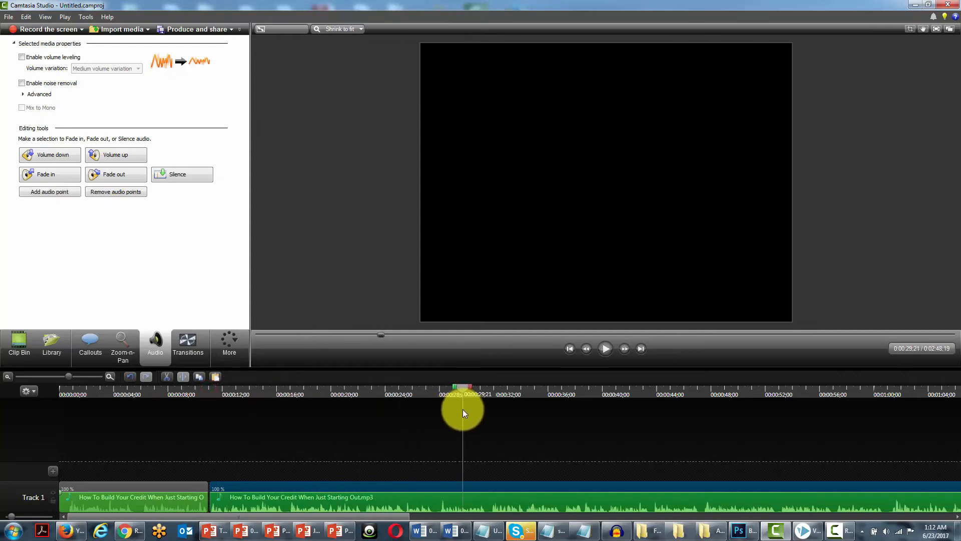
{"action": "left_click", "coordinate": [482, 492]}
{"action": "left_click", "coordinate": [481, 487]}
{"action": "left_click", "coordinate": [183, 376]}
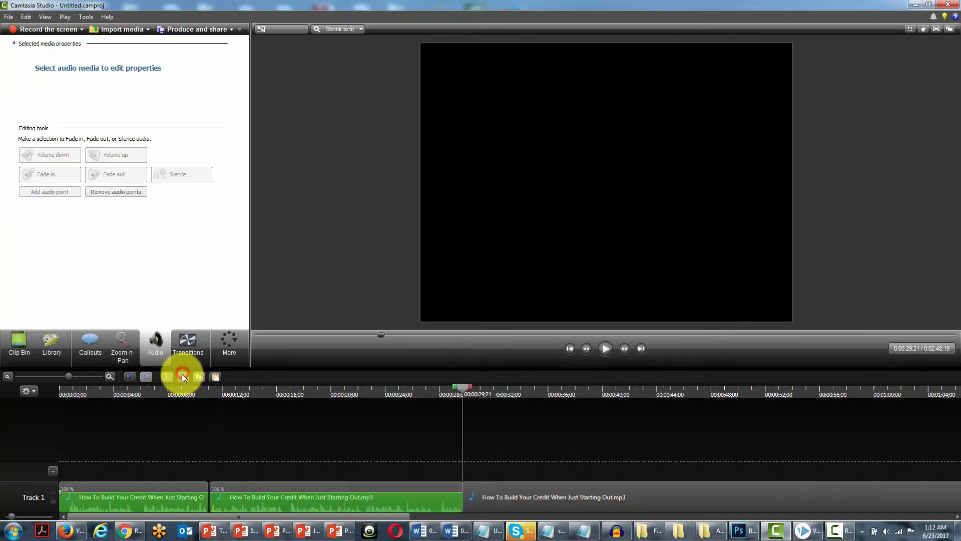
{"action": "left_click", "coordinate": [489, 488]}
{"action": "left_click_drag", "start_coordinate": [495, 488], "coordinate": [495, 485]}
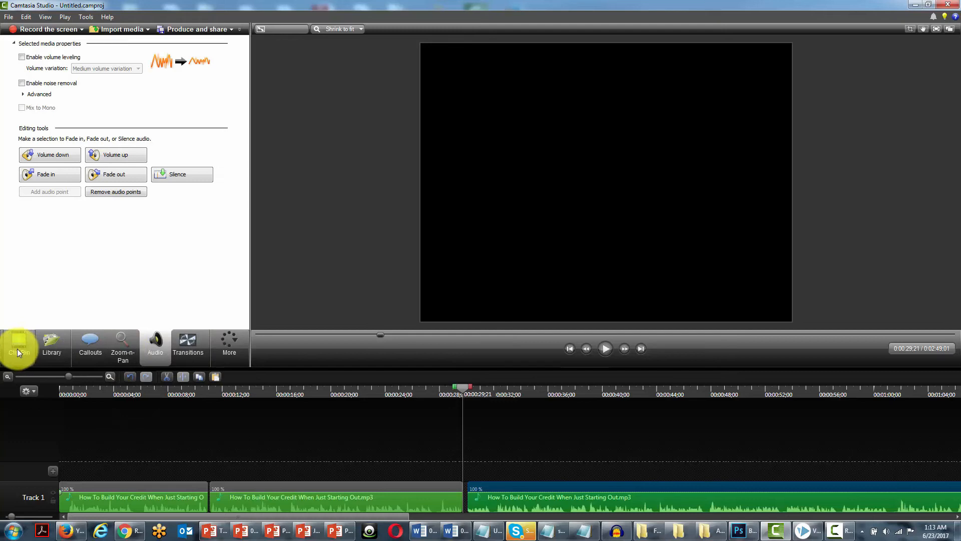
Bring AccruedInterest_Full.mp3 from the corporate music folder in the file explorer into Camtasia's Clip Bin.
{"action": "left_click", "coordinate": [44, 341]}
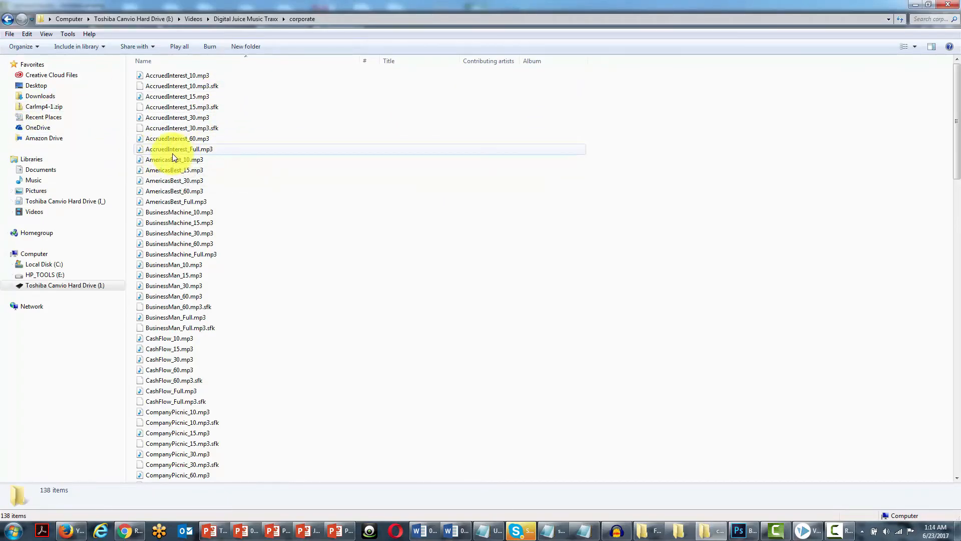
{"action": "left_click", "coordinate": [927, 6]}
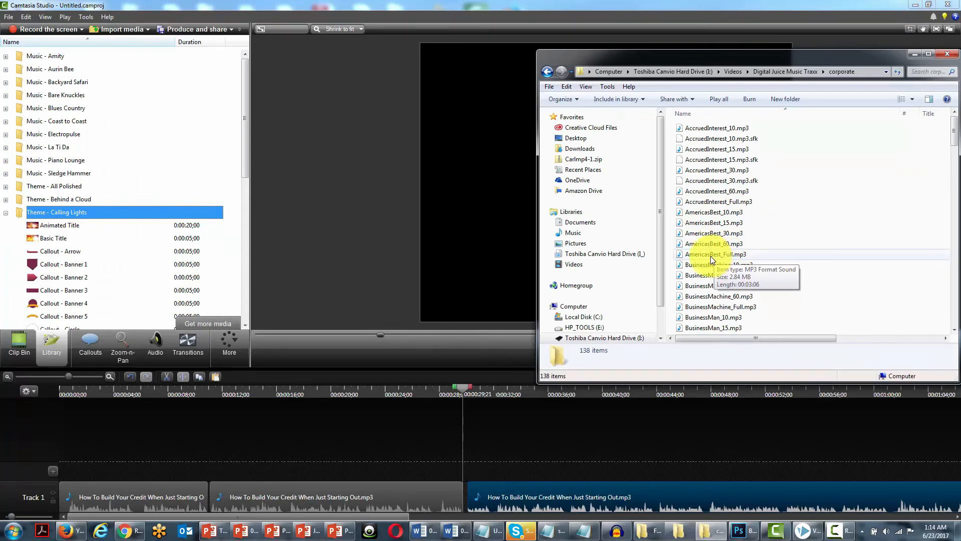
{"action": "left_click", "coordinate": [24, 348]}
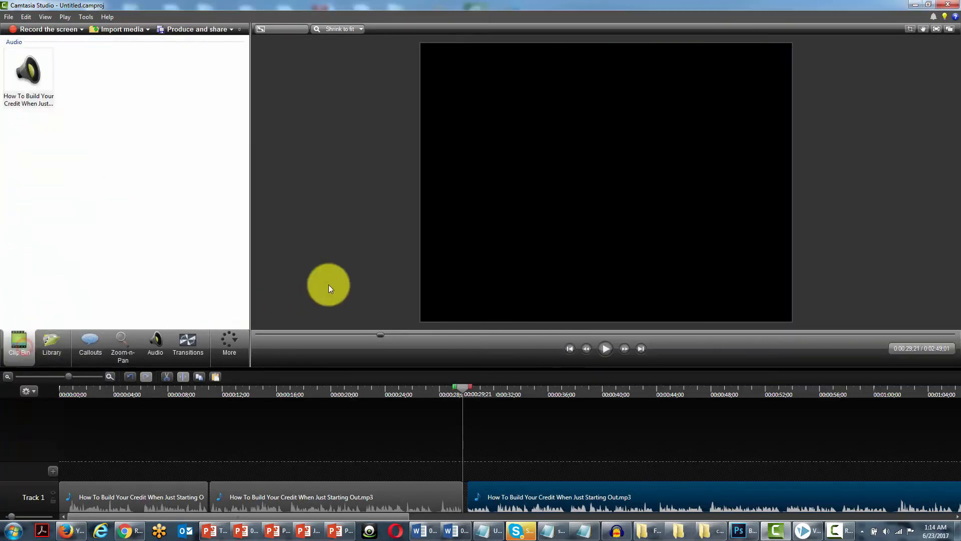
{"action": "left_click", "coordinate": [710, 529]}
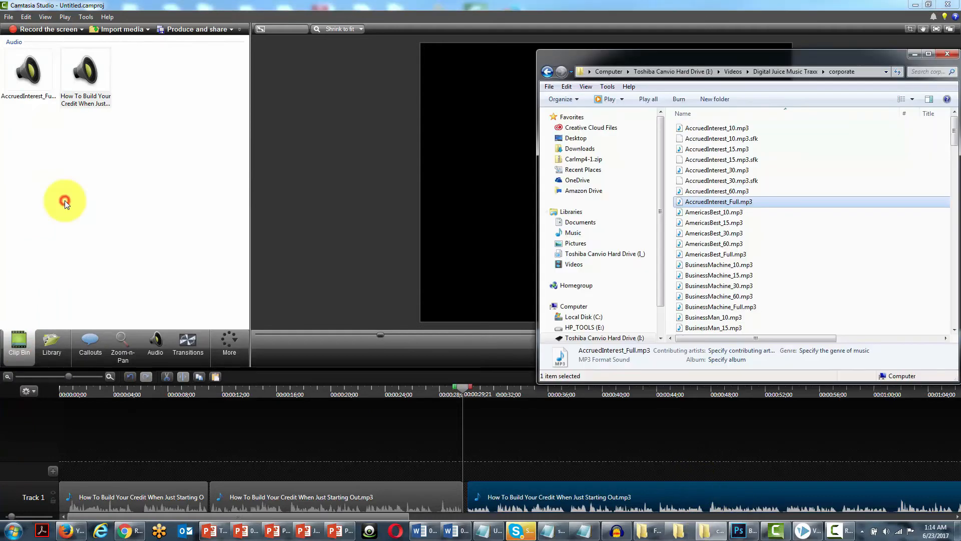
{"action": "left_click", "coordinate": [910, 55]}
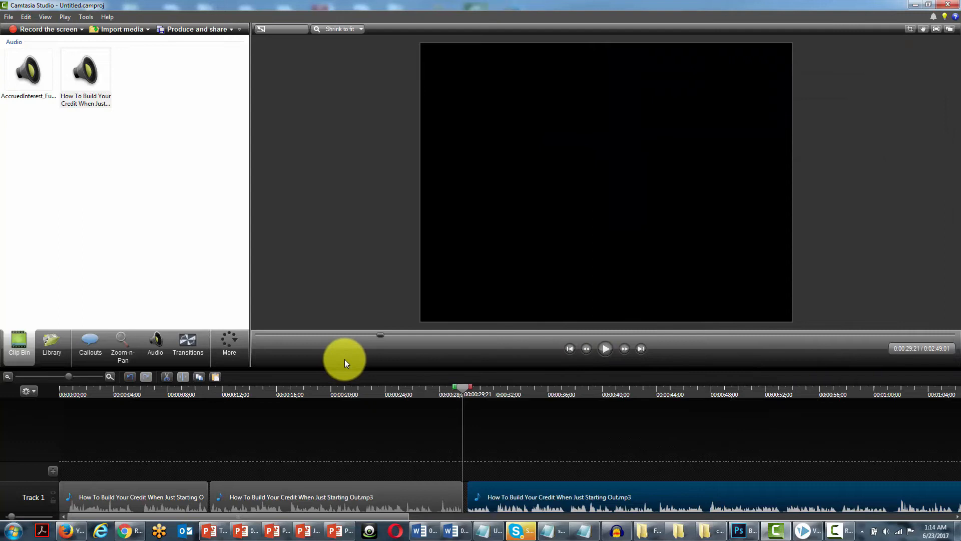
Add AccruedInterest_Full.mp3 to the timeline from 00:00:00;00, on a track above the narration.
{"action": "key", "text": "ctrl+Home"}
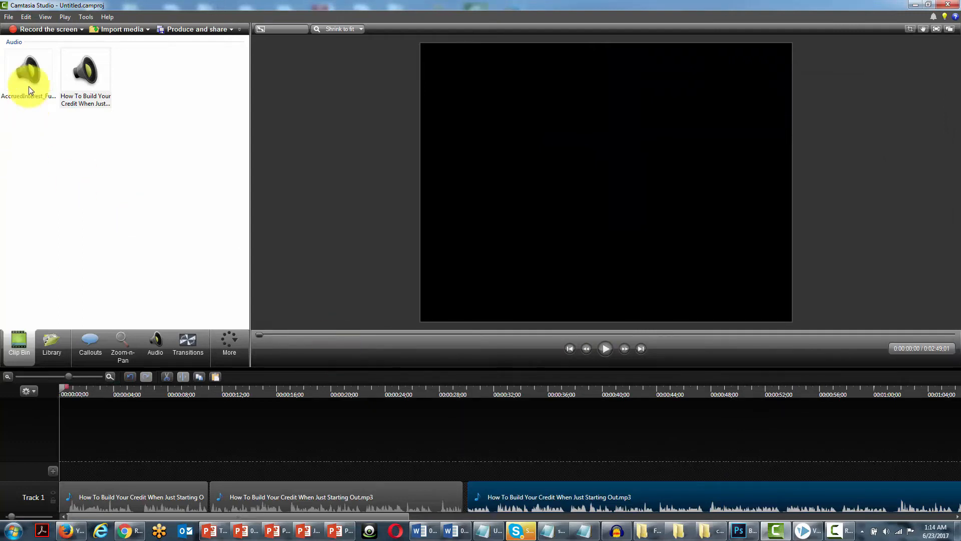
{"action": "right_click", "coordinate": [29, 71]}
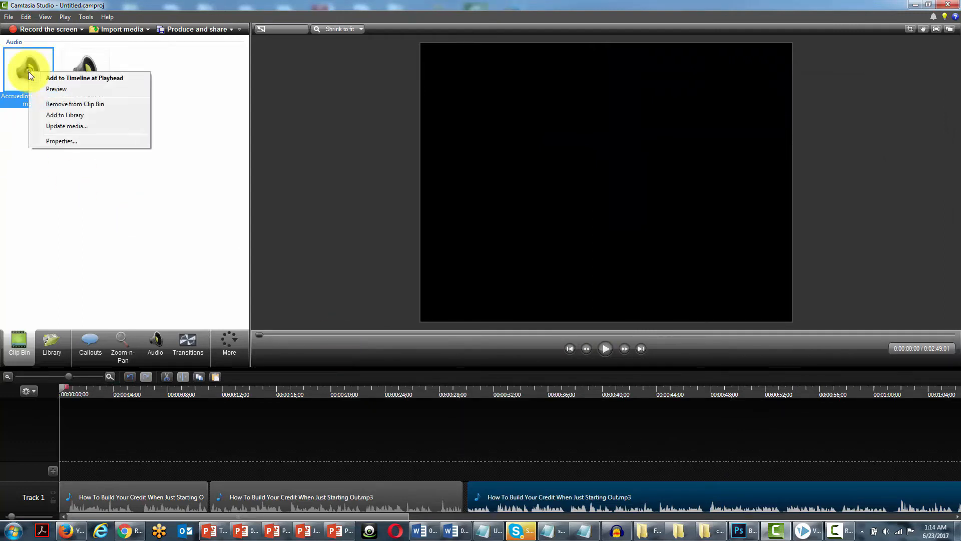
{"action": "left_click", "coordinate": [65, 80]}
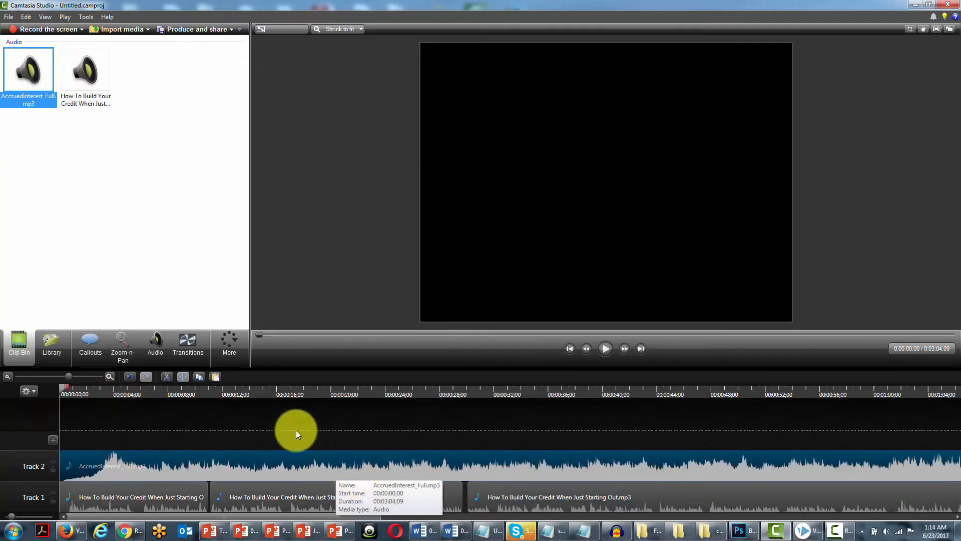
Lower the volume of the AccruedInterest_Full.mp3 clip on Track 2 in several steps with Volume down.
{"action": "left_click", "coordinate": [193, 457]}
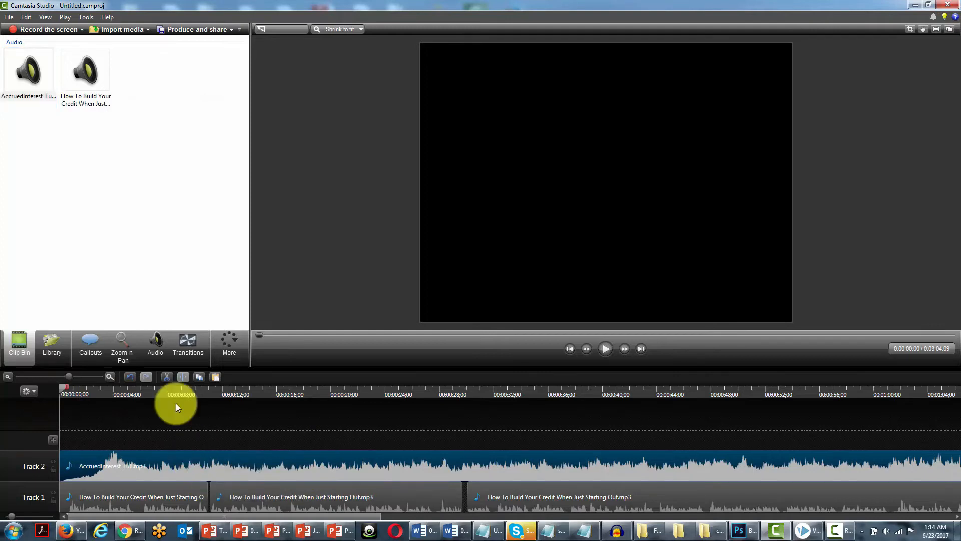
{"action": "left_click", "coordinate": [156, 343]}
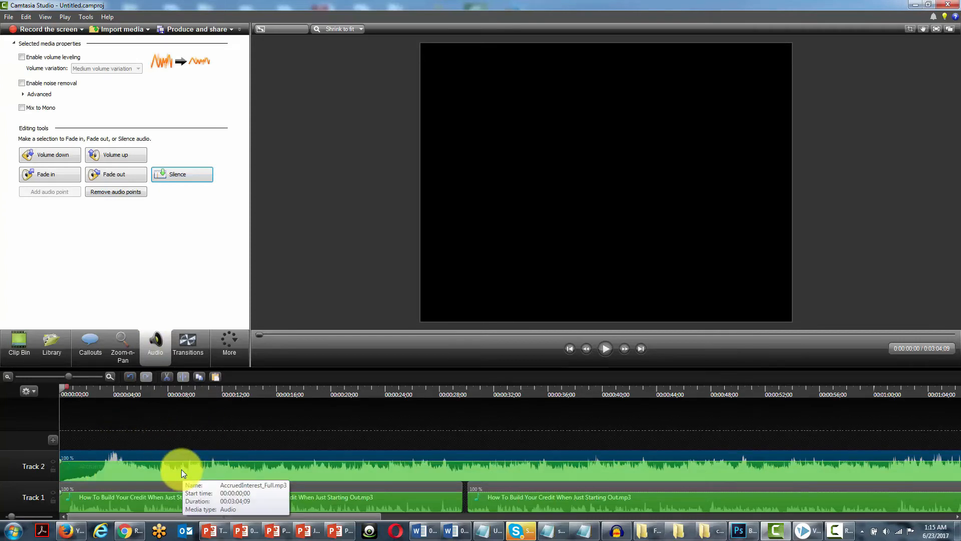
{"action": "left_click", "coordinate": [60, 154]}
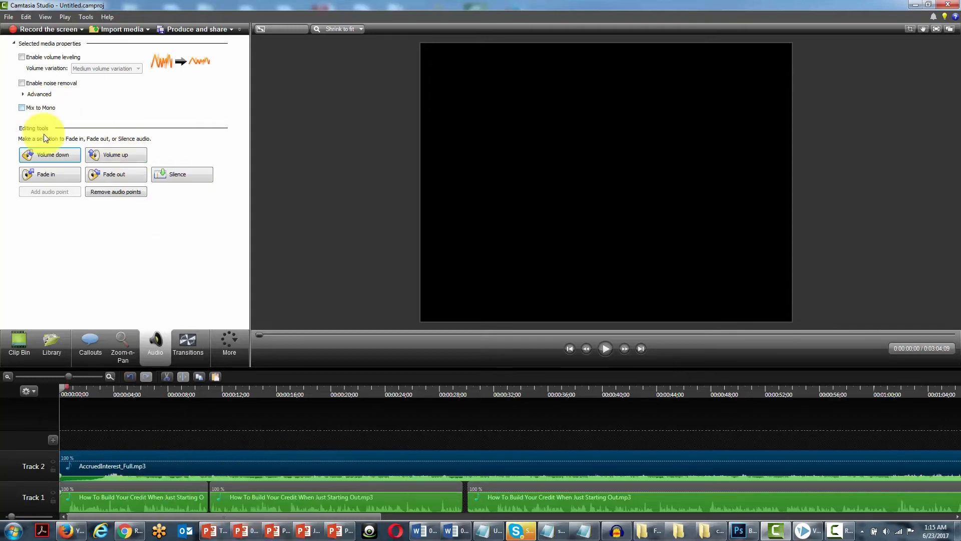
{"action": "left_click", "coordinate": [59, 155]}
{"action": "left_click", "coordinate": [59, 155]}
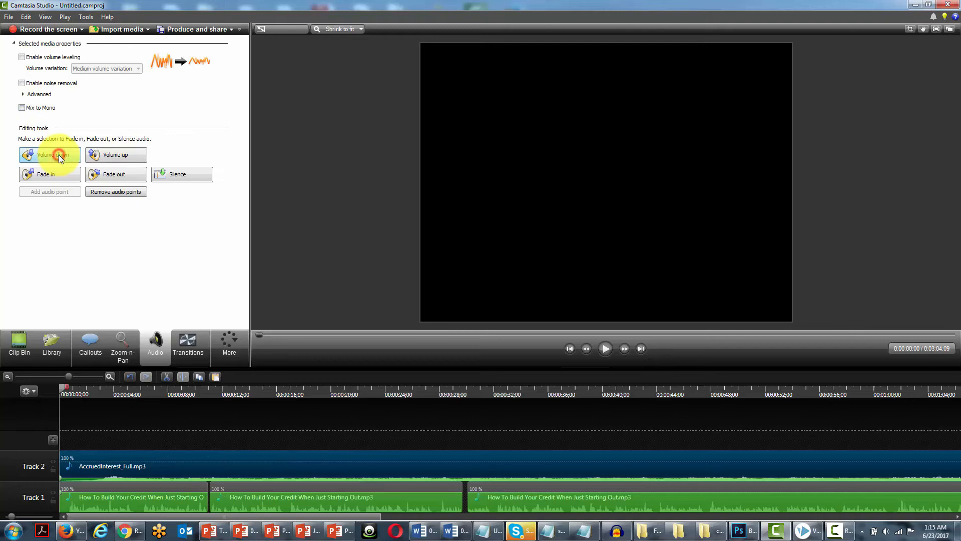
Cut the music clip from Track 2 and enable noise removal on the first narration clip.
{"action": "left_click", "coordinate": [191, 458]}
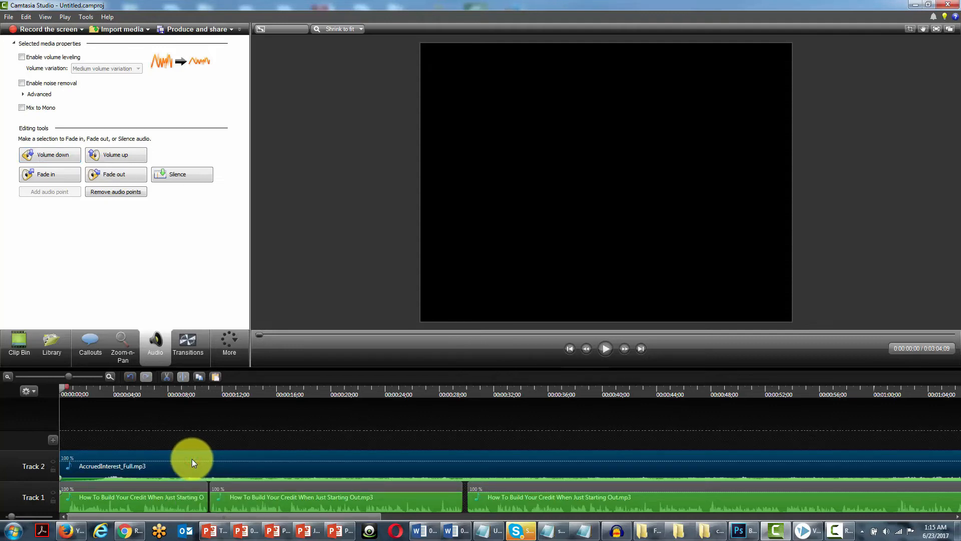
{"action": "key", "text": "Delete"}
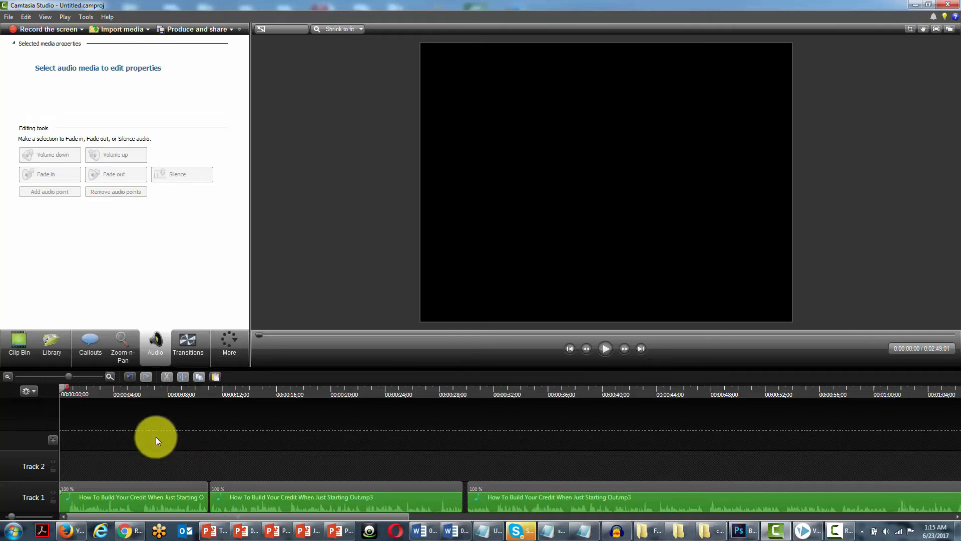
{"action": "left_click", "coordinate": [143, 483]}
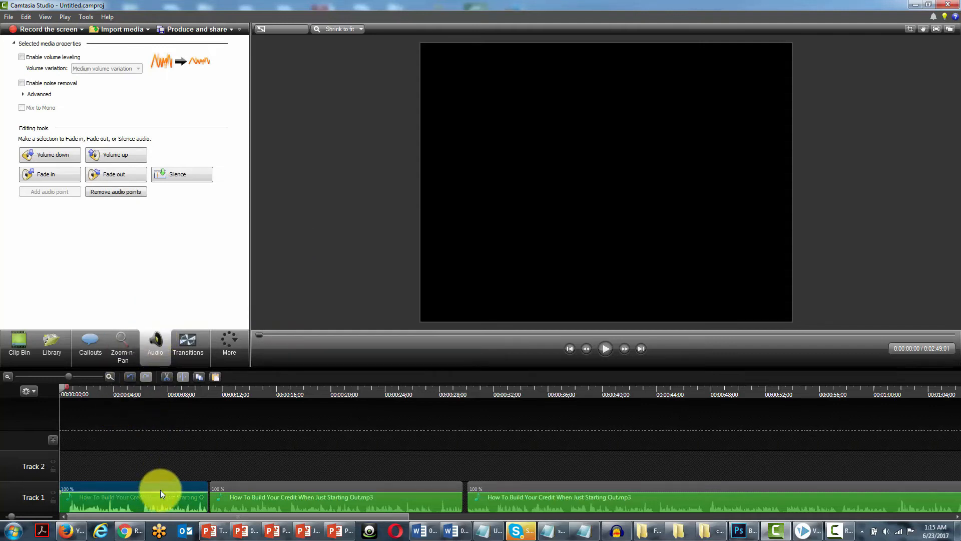
{"action": "left_click_drag", "start_coordinate": [65, 389], "coordinate": [148, 388]}
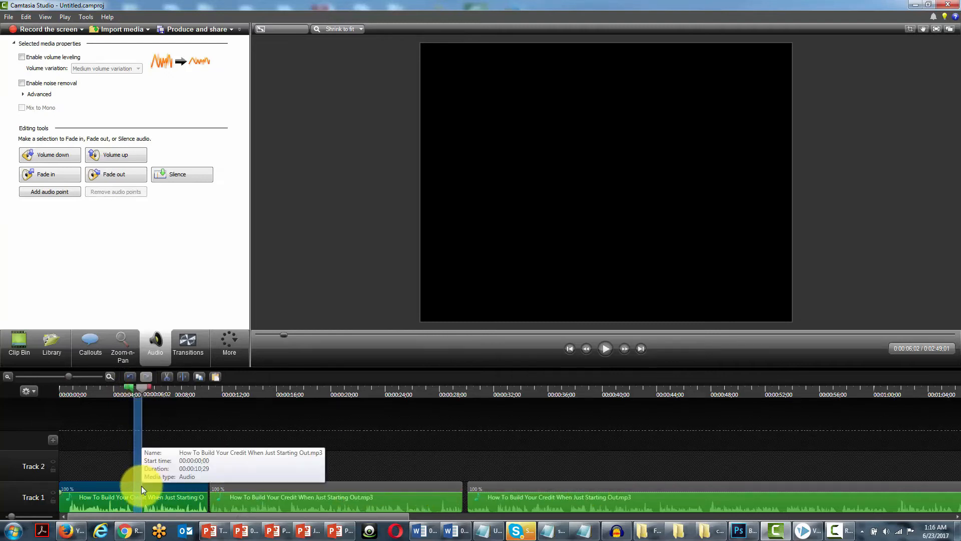
{"action": "left_click", "coordinate": [21, 83]}
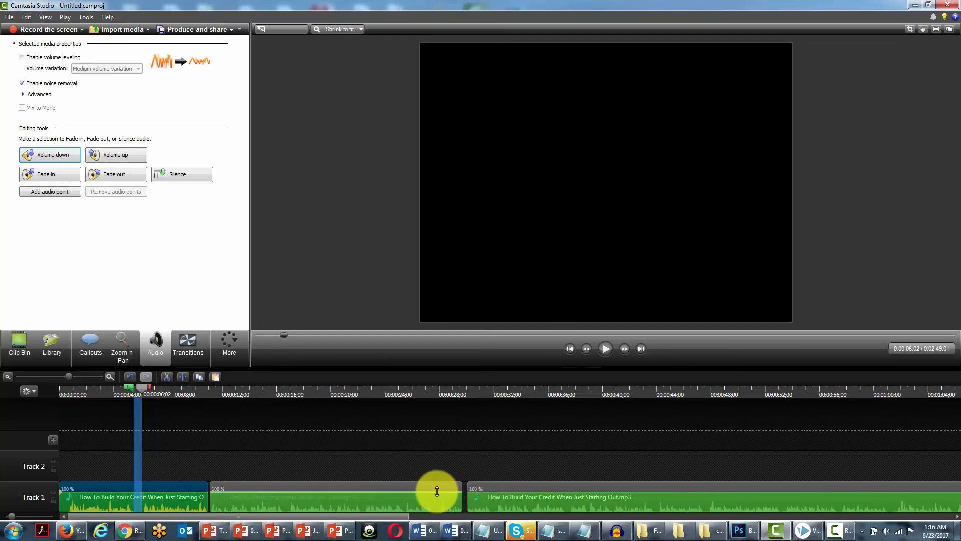
Paste the music clip back onto Track 2 at the timeline's start and play the opening seconds of the mix.
{"action": "left_click_drag", "start_coordinate": [142, 387], "coordinate": [35, 386]}
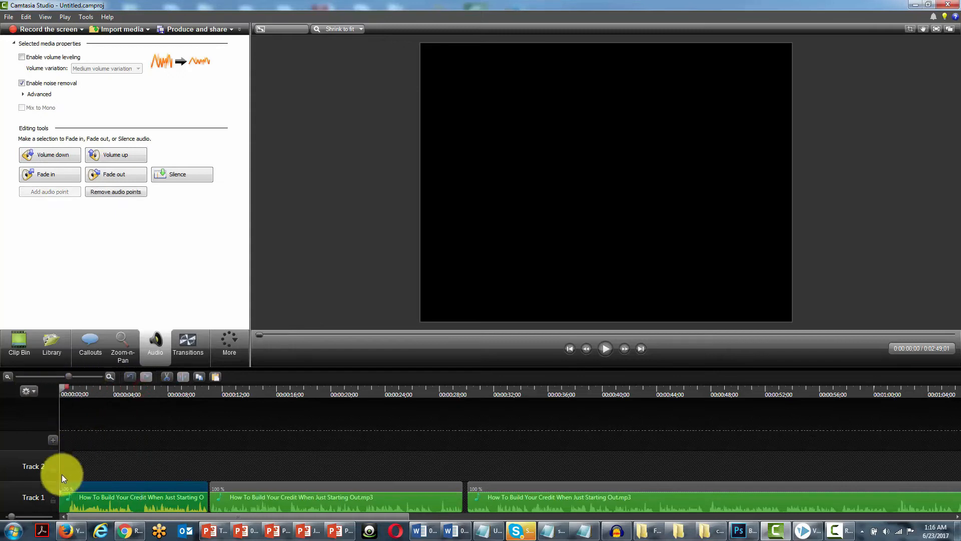
{"action": "right_click", "coordinate": [65, 460]}
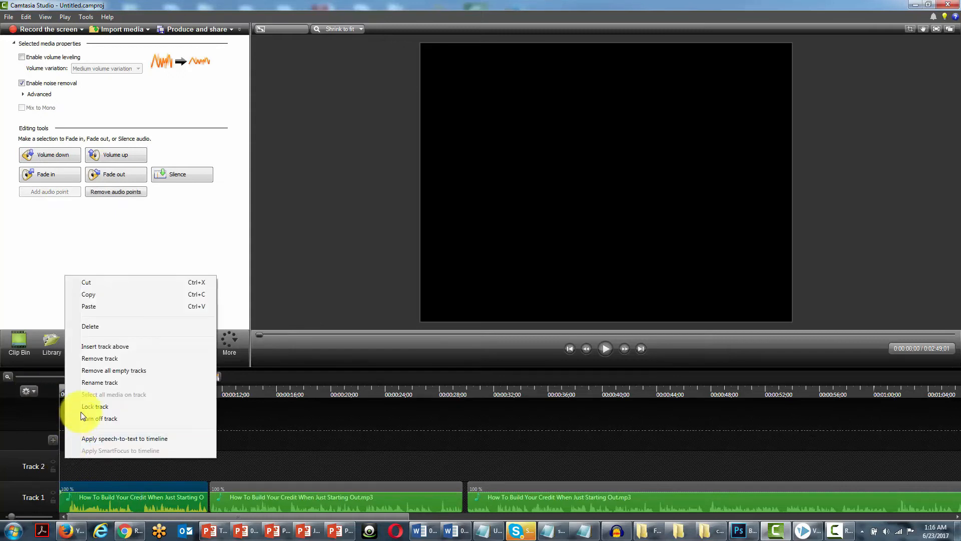
{"action": "left_click", "coordinate": [107, 307]}
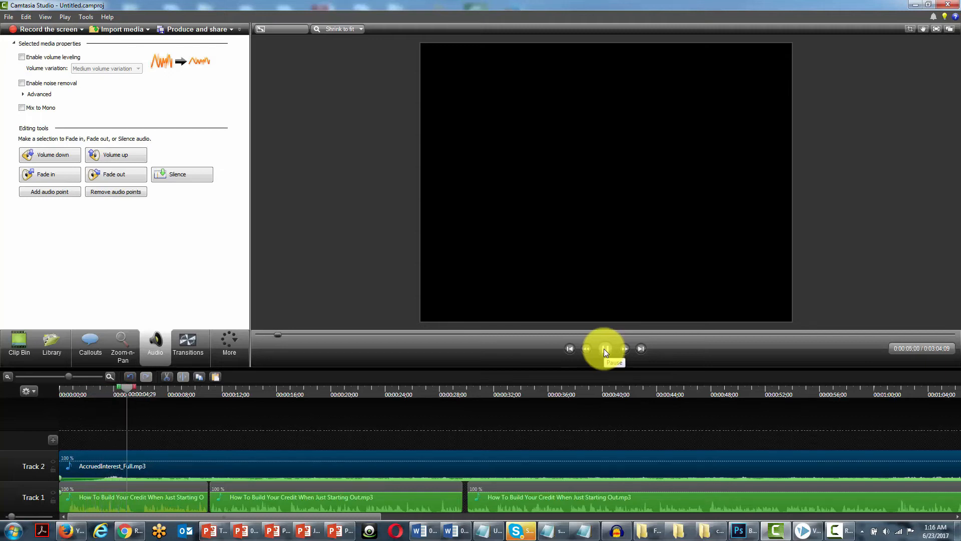
{"action": "left_click", "coordinate": [604, 348]}
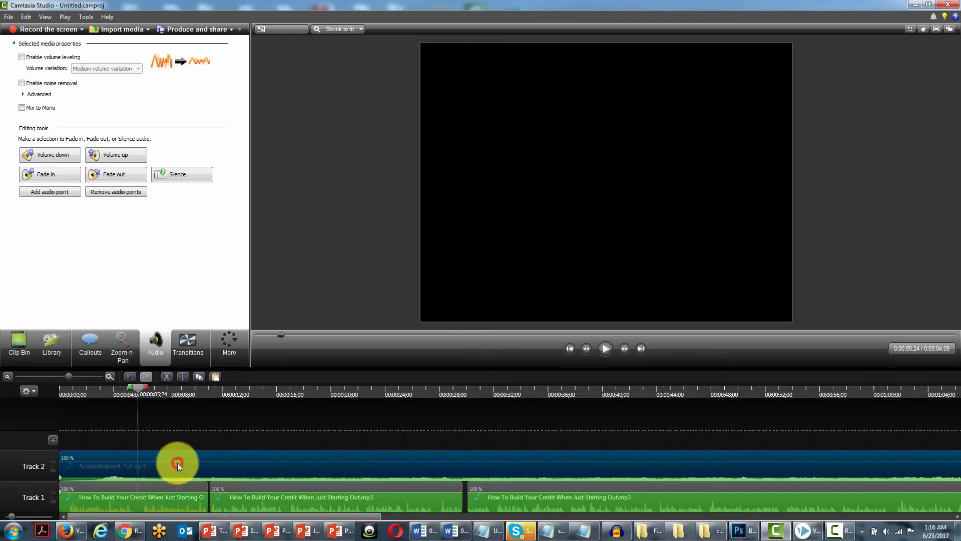
Reduce the volume of the background music on Track 2 by three more Volume down steps.
{"action": "left_click", "coordinate": [58, 152]}
{"action": "left_click", "coordinate": [58, 153]}
{"action": "left_click", "coordinate": [58, 153]}
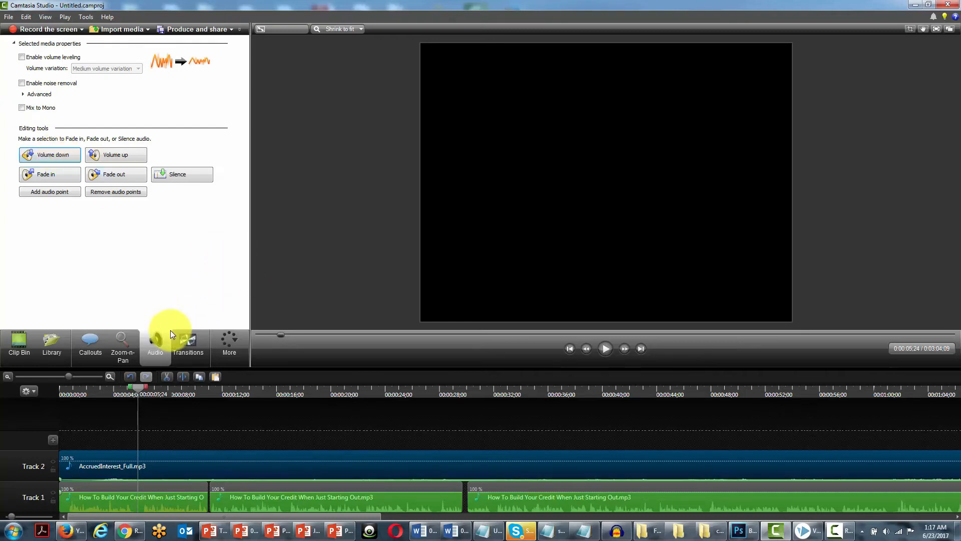
Play the opening seconds of the mix from the start to check the music level, then return the playhead to 00:00:00;00.
{"action": "left_click", "coordinate": [569, 349]}
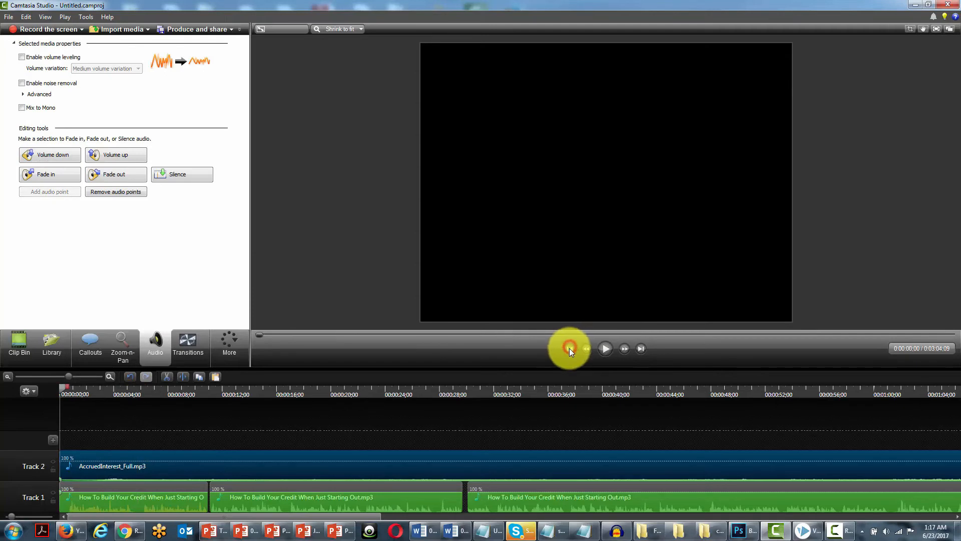
{"action": "left_click", "coordinate": [606, 350]}
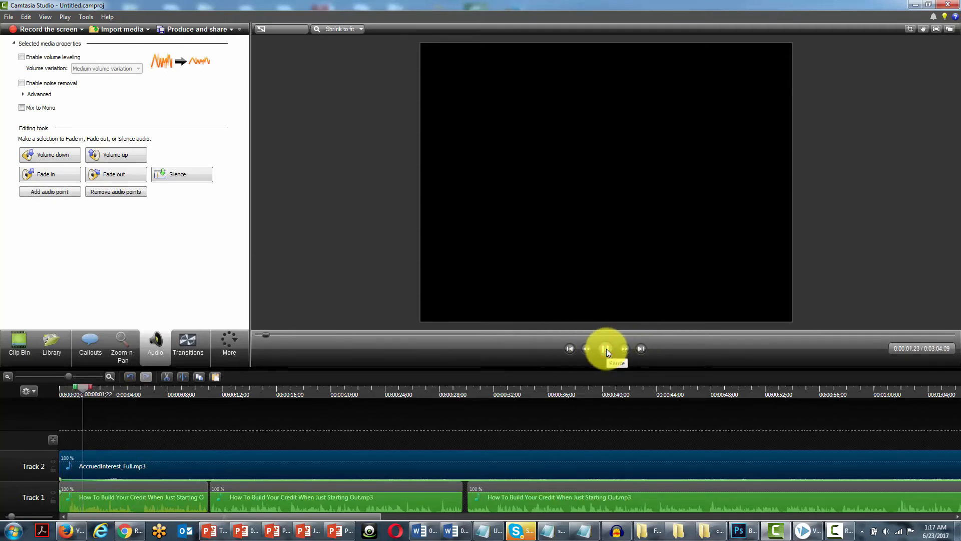
{"action": "left_click", "coordinate": [606, 349]}
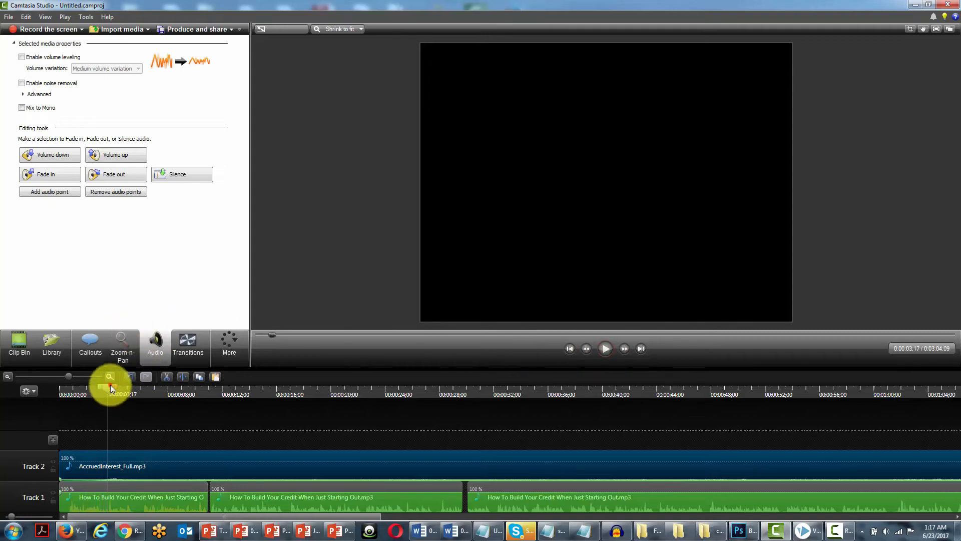
{"action": "left_click_drag", "start_coordinate": [110, 384], "coordinate": [34, 382]}
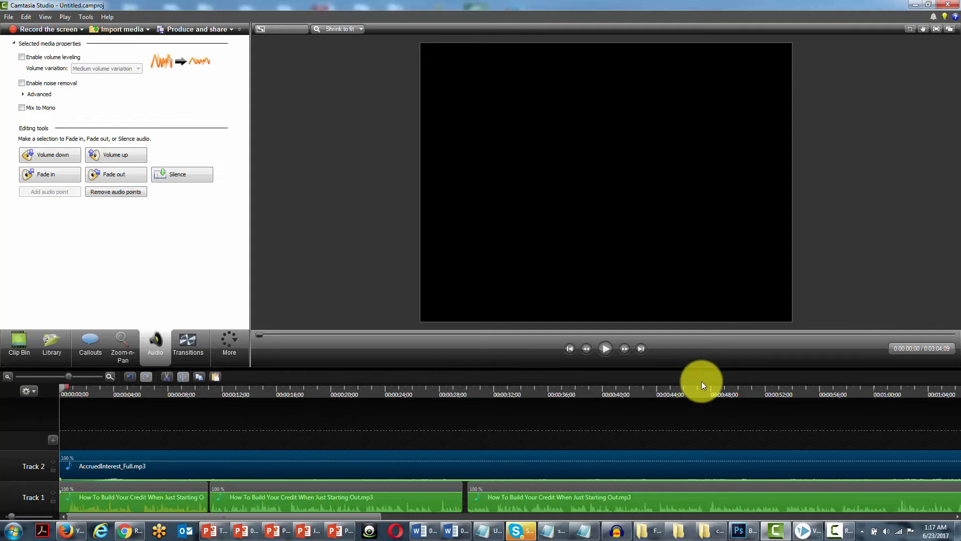
Split the music on Track 2 where the narration ends at 00:02:49;01, delete the remainder, and return the playhead to the start.
{"action": "left_click", "coordinate": [640, 350]}
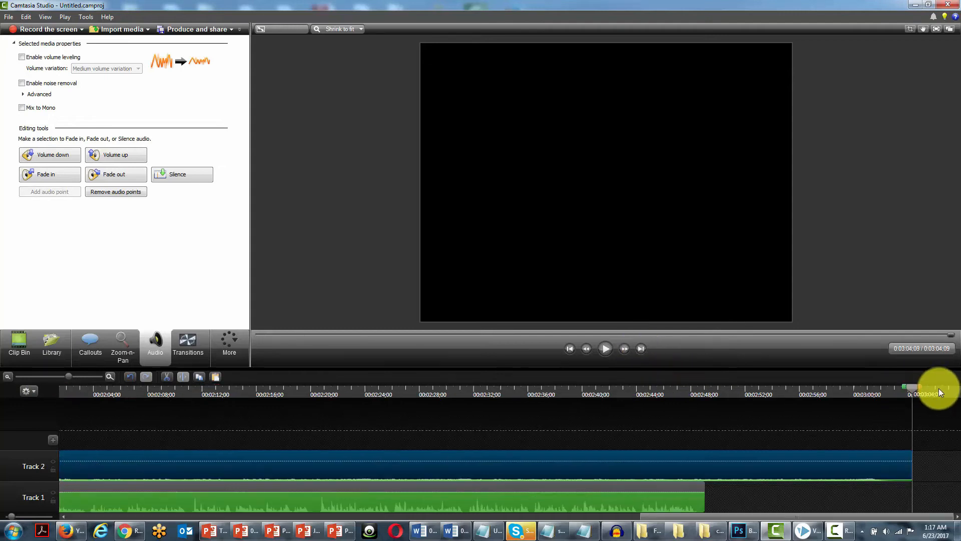
{"action": "left_click_drag", "start_coordinate": [915, 389], "coordinate": [705, 405]}
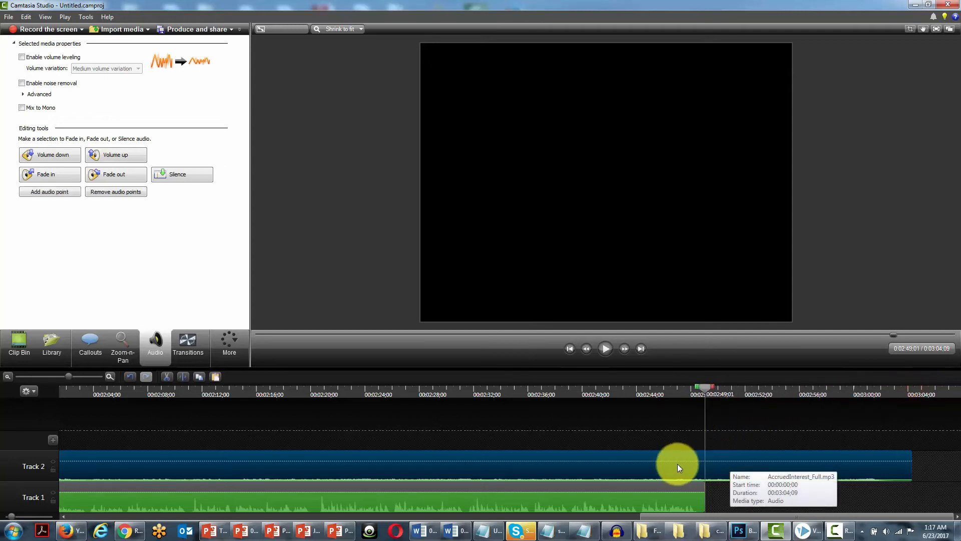
{"action": "left_click", "coordinate": [184, 377]}
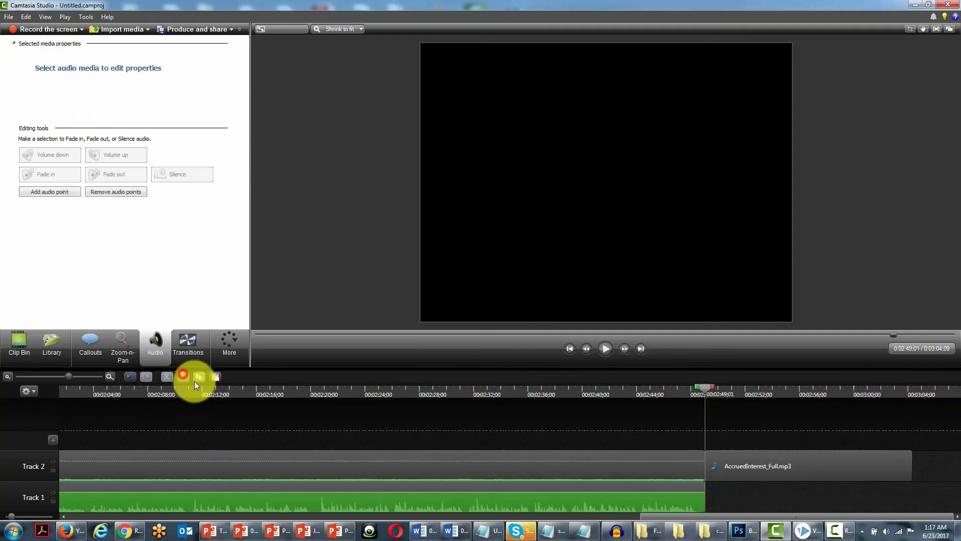
{"action": "left_click", "coordinate": [754, 465]}
{"action": "key", "text": "Delete"}
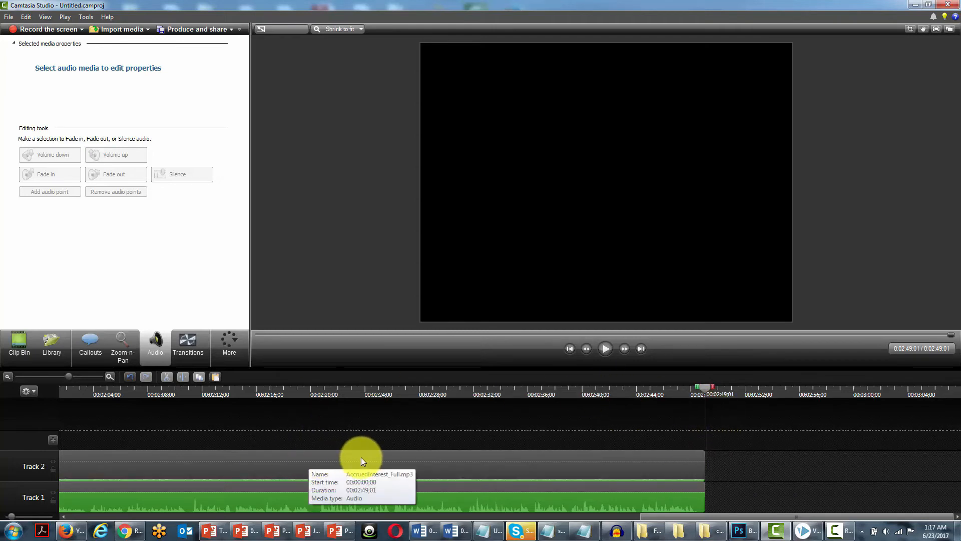
{"action": "left_click", "coordinate": [566, 348]}
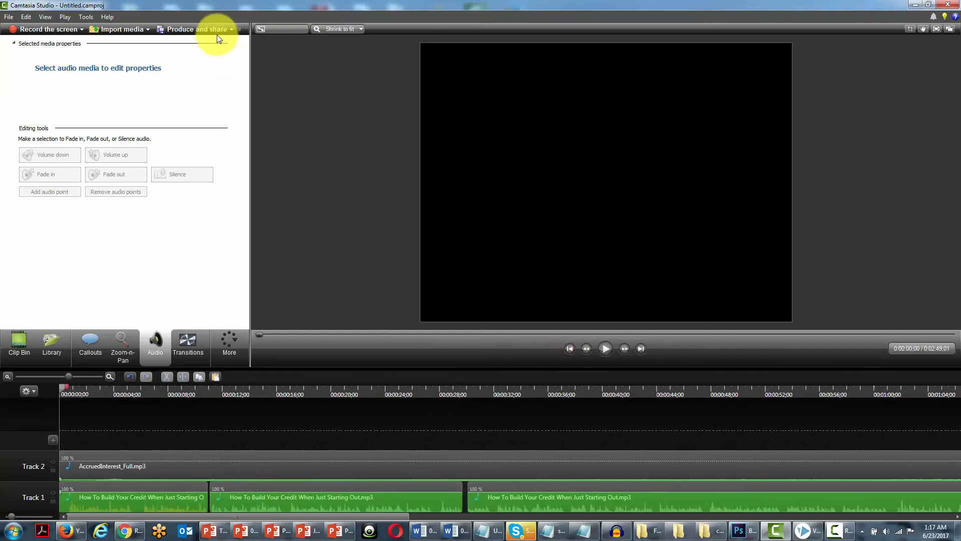
Open the Production Wizard with custom production settings and choose the mo3 preset for MP3 audio output.
{"action": "left_click", "coordinate": [232, 29]}
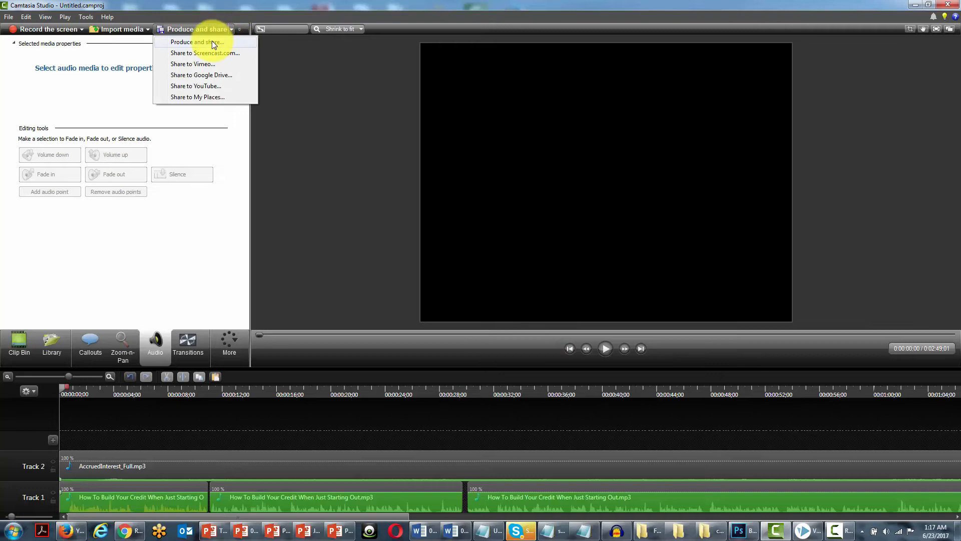
{"action": "left_click", "coordinate": [211, 41]}
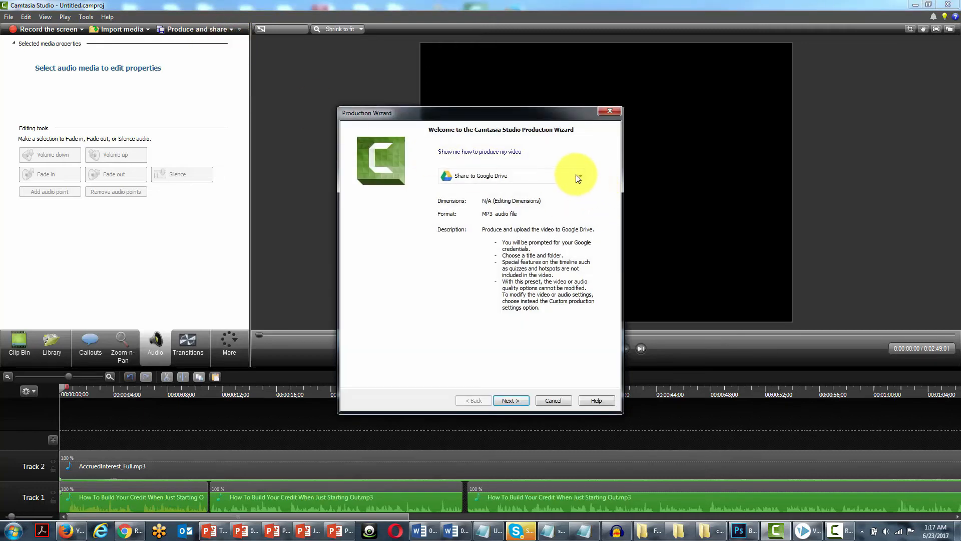
{"action": "left_click", "coordinate": [578, 179]}
{"action": "left_click", "coordinate": [488, 226]}
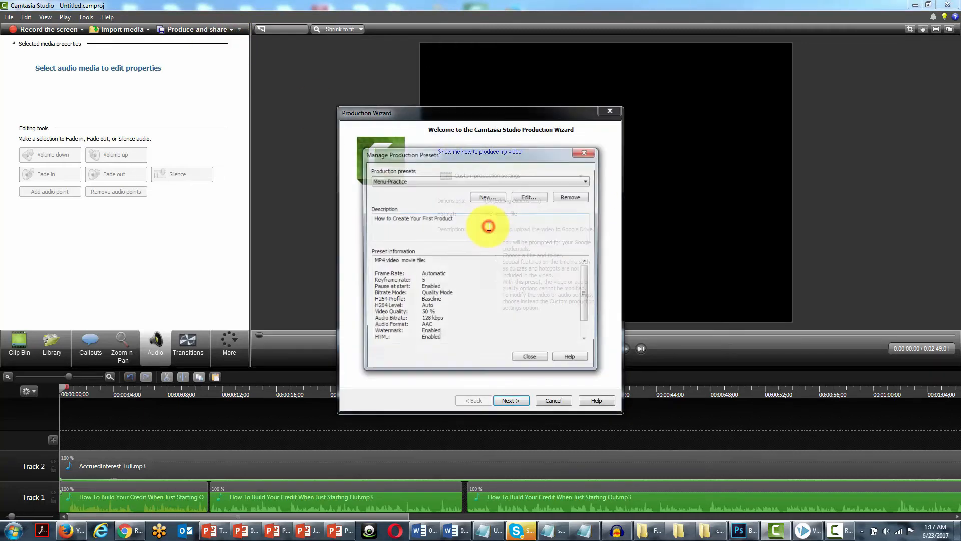
{"action": "left_click", "coordinate": [524, 178]}
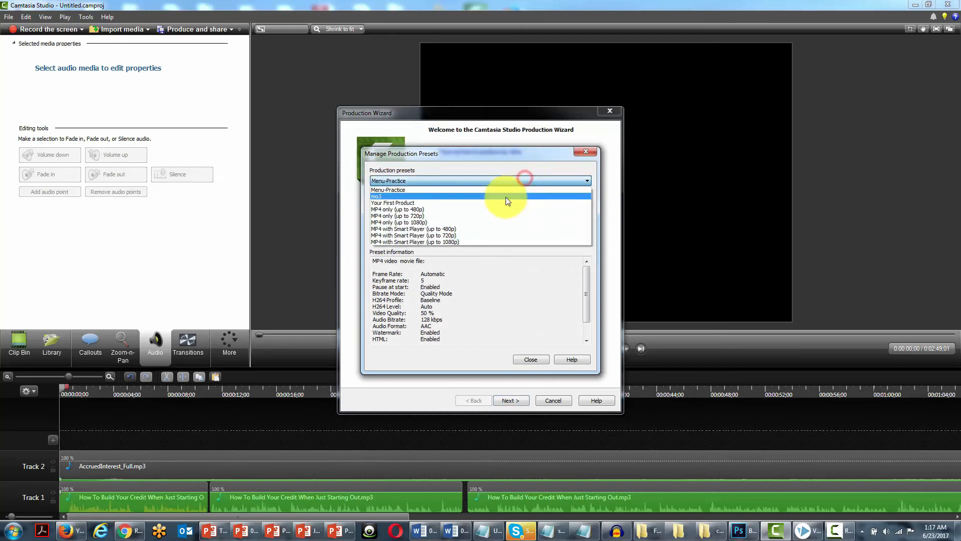
{"action": "left_click", "coordinate": [503, 197]}
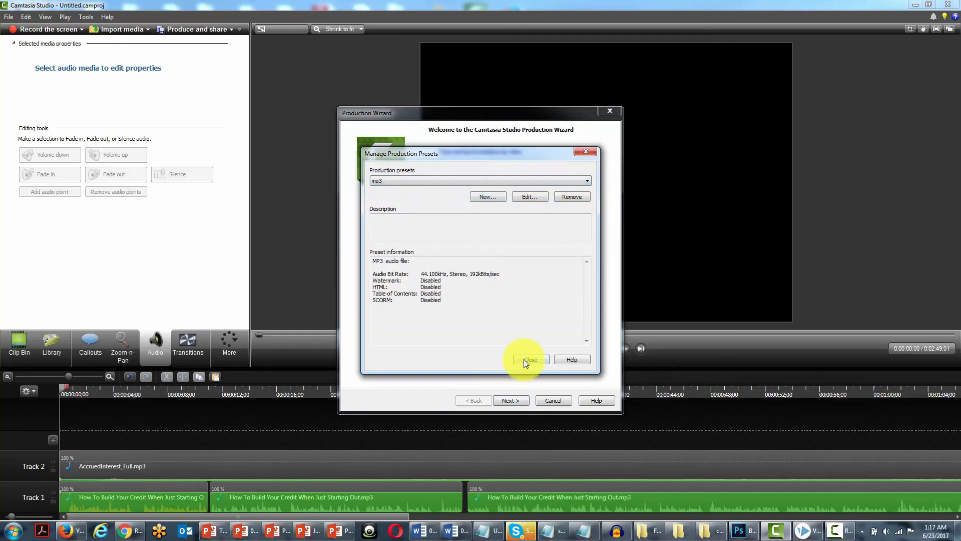
{"action": "left_click", "coordinate": [523, 359]}
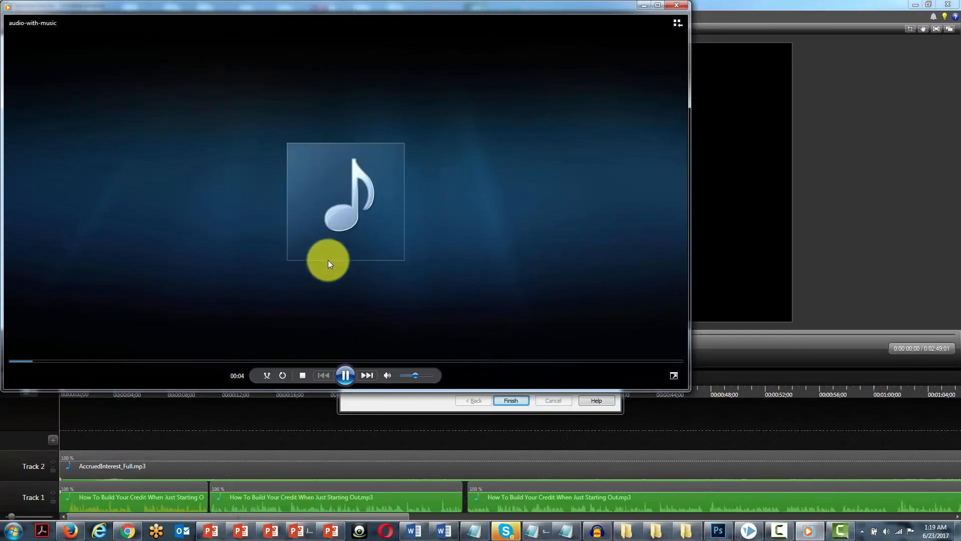
Close the preview of the produced audio and select audio-with-music.mp3 in the production folder.
{"action": "left_click", "coordinate": [676, 5]}
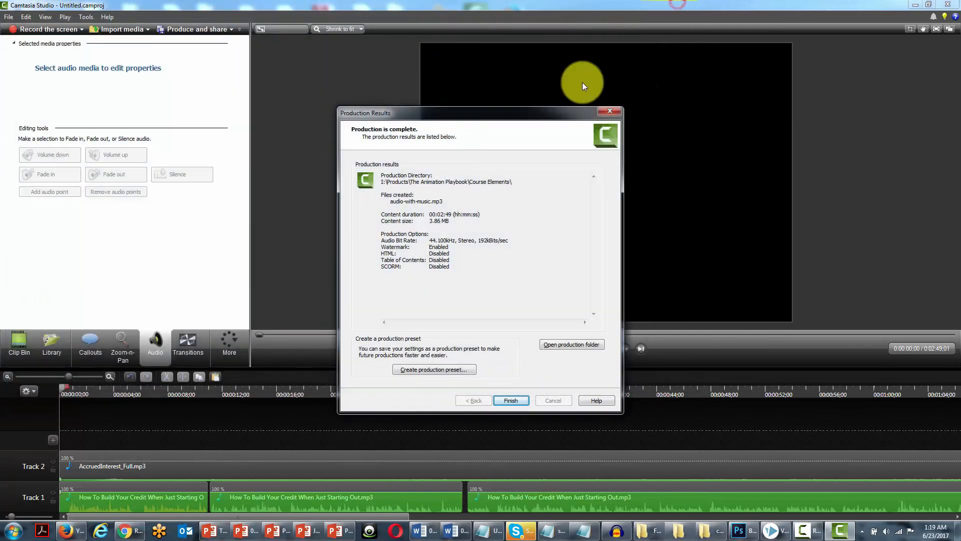
{"action": "left_click", "coordinate": [565, 344]}
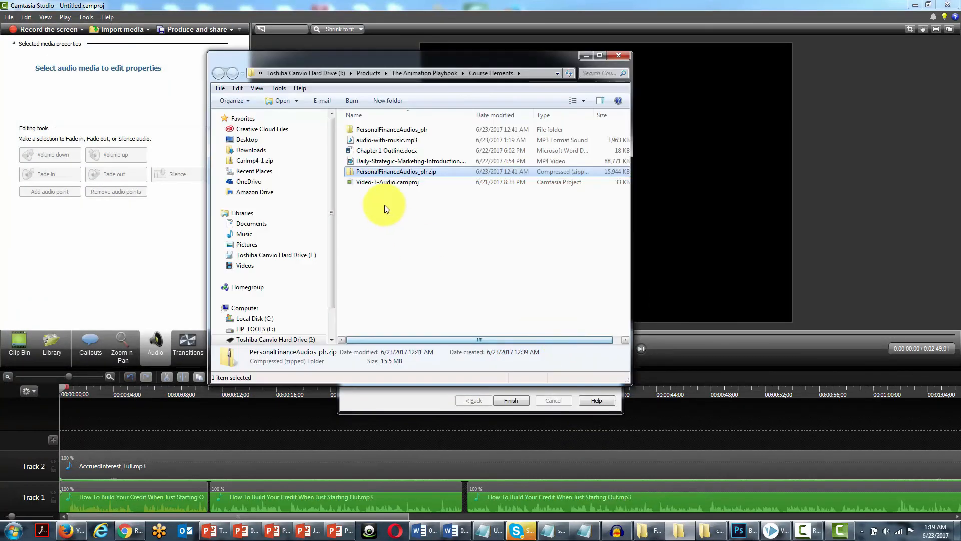
{"action": "left_click", "coordinate": [379, 141]}
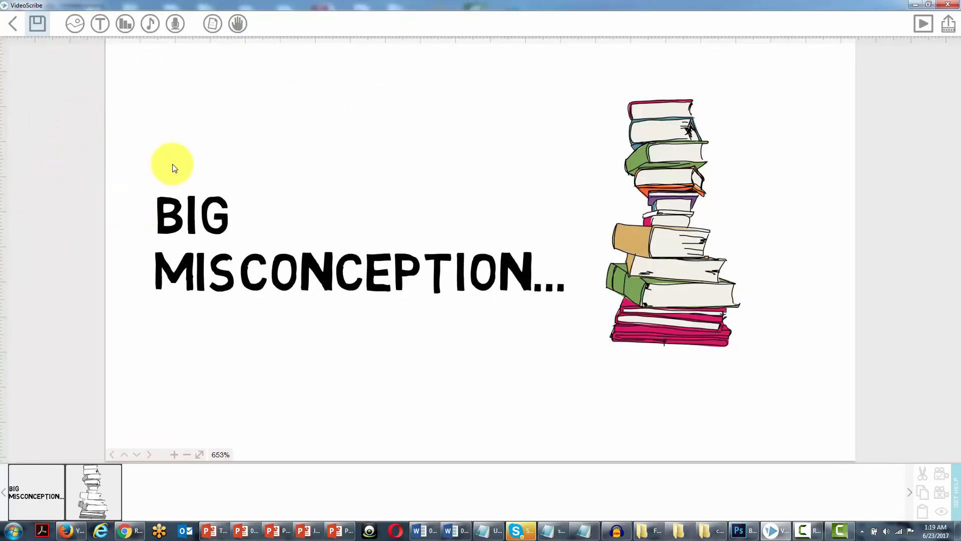
In VideoScribe, import audio-with-music from disk as the scribe's music track and apply it.
{"action": "left_click", "coordinate": [151, 25]}
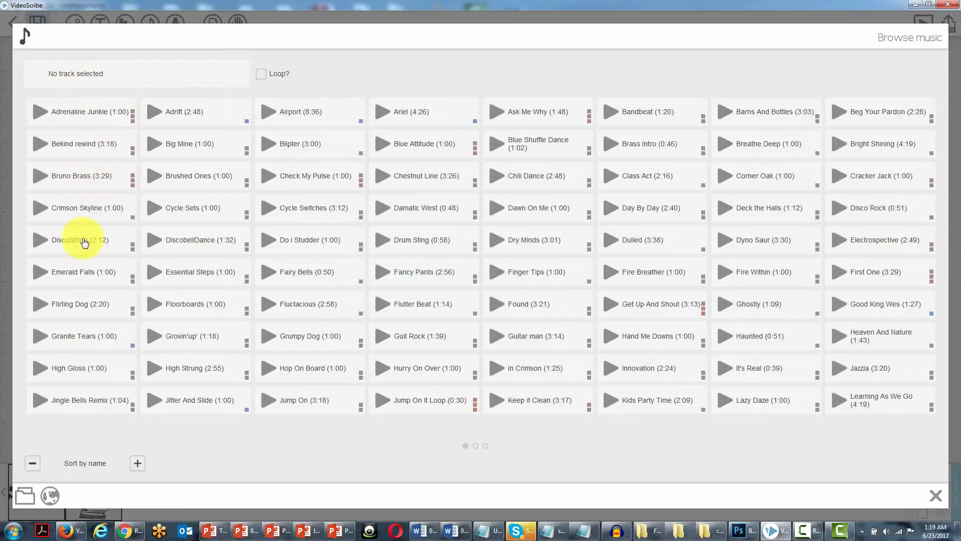
{"action": "left_click", "coordinate": [23, 495]}
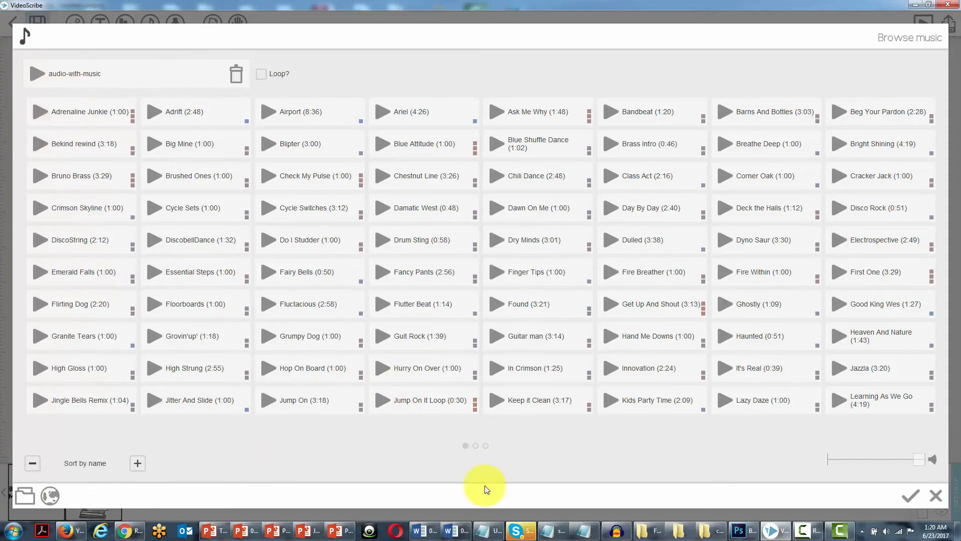
{"action": "left_click", "coordinate": [910, 498]}
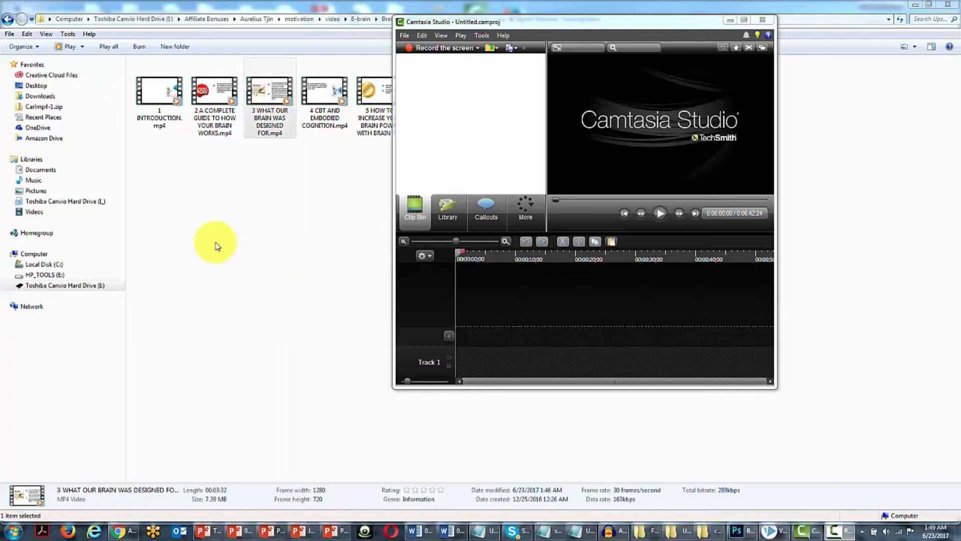
Import 3 WHAT OUR BRAIN WAS DESIGNED FOR.mp4 into a Camtasia project and place it at the start of Track 1.
{"action": "left_click_drag", "start_coordinate": [265, 96], "coordinate": [466, 126]}
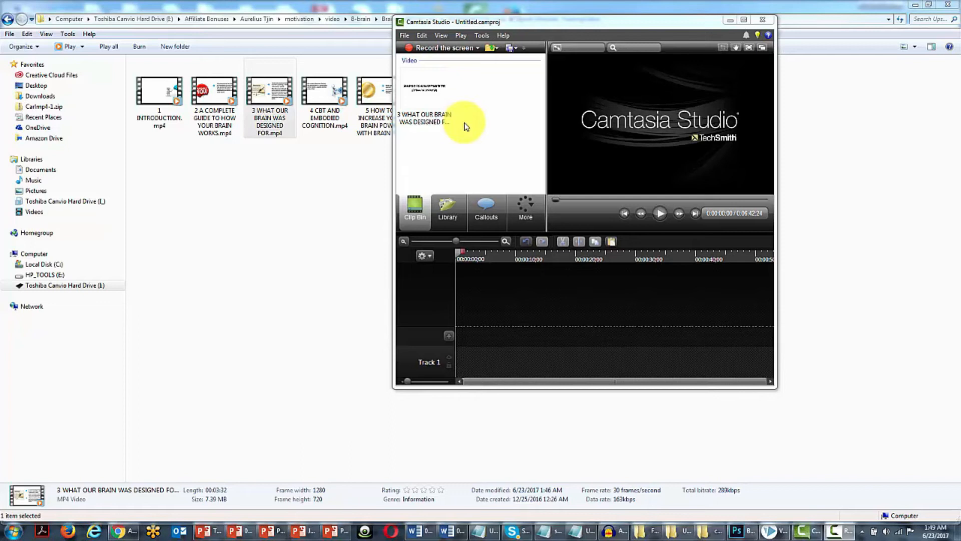
{"action": "double_click", "coordinate": [529, 21]}
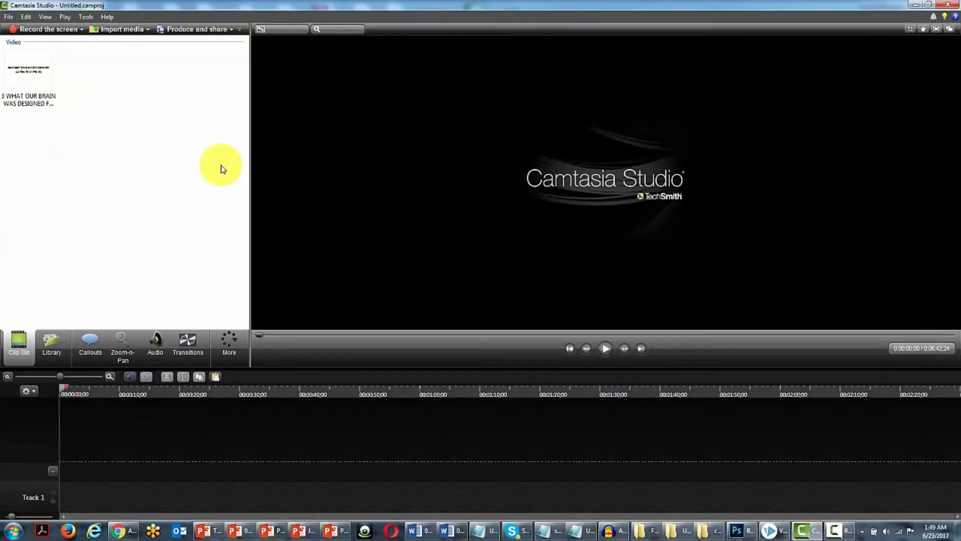
{"action": "right_click", "coordinate": [29, 83]}
{"action": "left_click", "coordinate": [59, 88]}
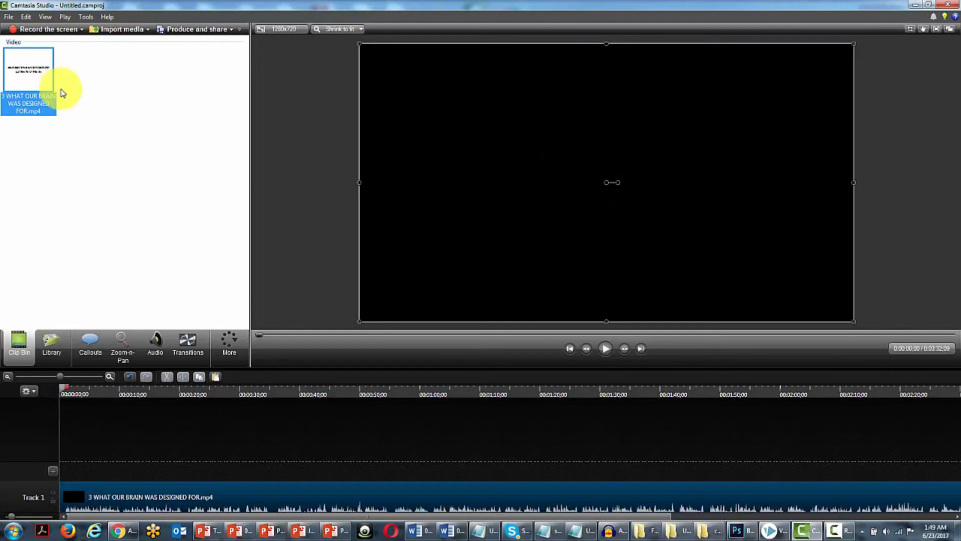
{"action": "mouse_move", "coordinate": [59, 390]}
{"action": "left_mouse_down"}
{"action": "mouse_move", "coordinate": [227, 395]}
{"action": "mouse_move", "coordinate": [17, 382]}
{"action": "mouse_move", "coordinate": [85, 392]}
{"action": "mouse_move", "coordinate": [54, 390]}
{"action": "left_mouse_up"}
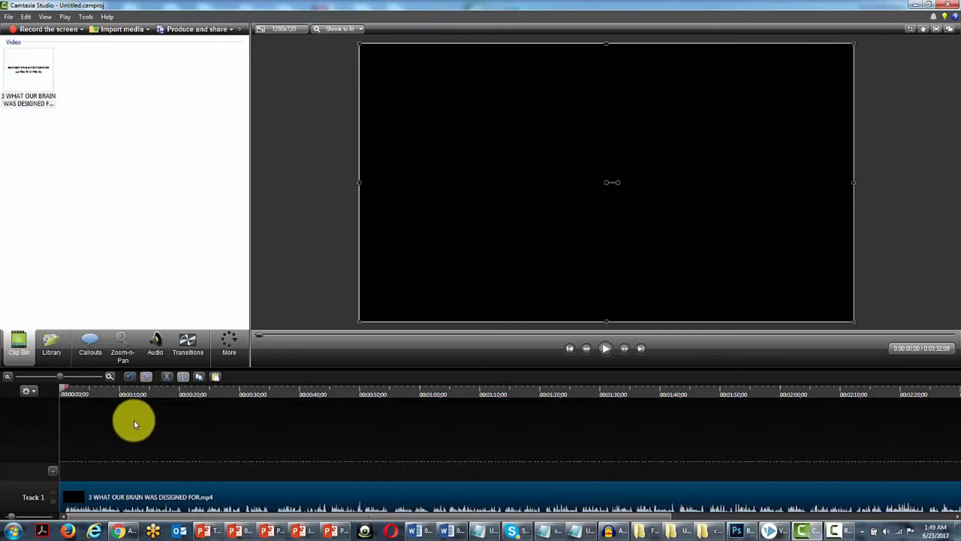
Separate the brain clip's video and audio onto two tracks and move the playhead to the narration pause at 00:00:10;10.
{"action": "right_click", "coordinate": [128, 488]}
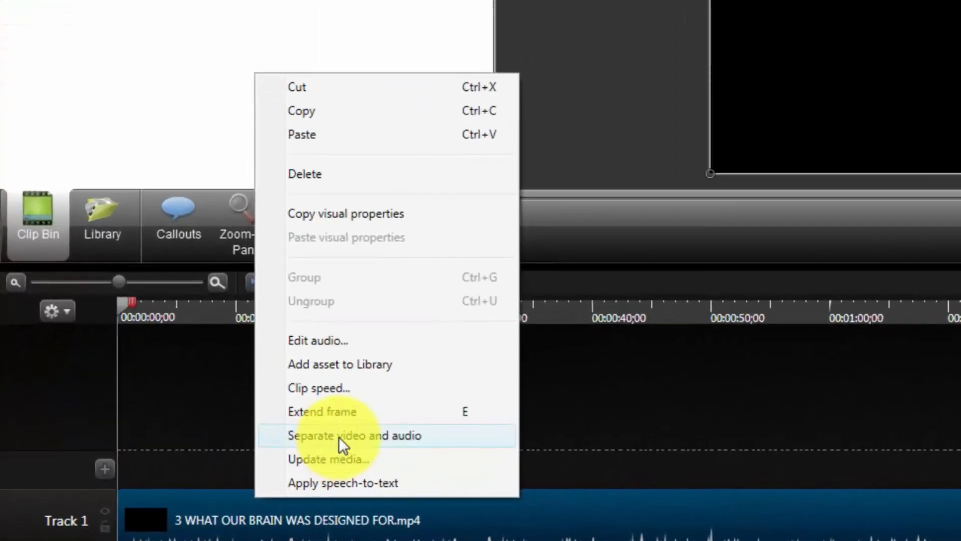
{"action": "left_click", "coordinate": [338, 434]}
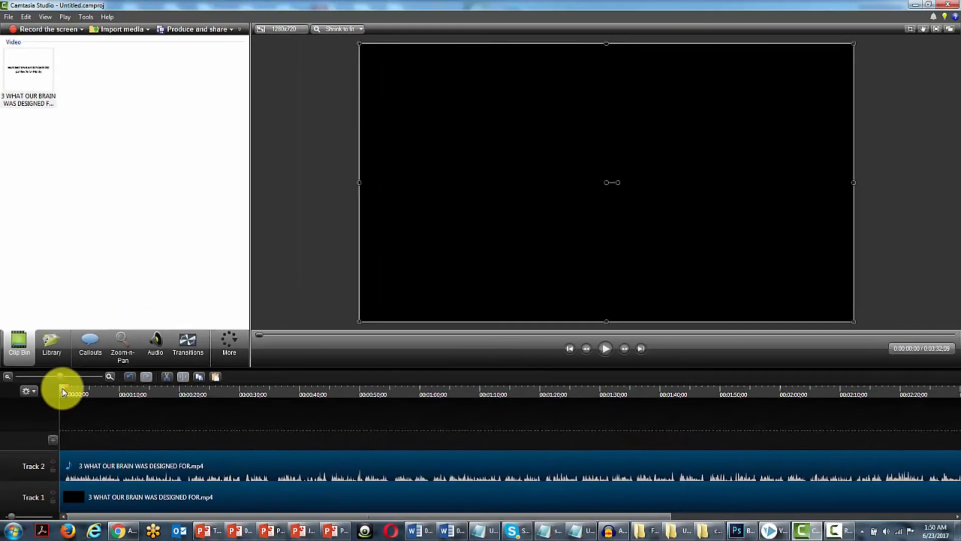
{"action": "left_click", "coordinate": [62, 391]}
{"action": "left_click_drag", "start_coordinate": [63, 390], "coordinate": [124, 389]}
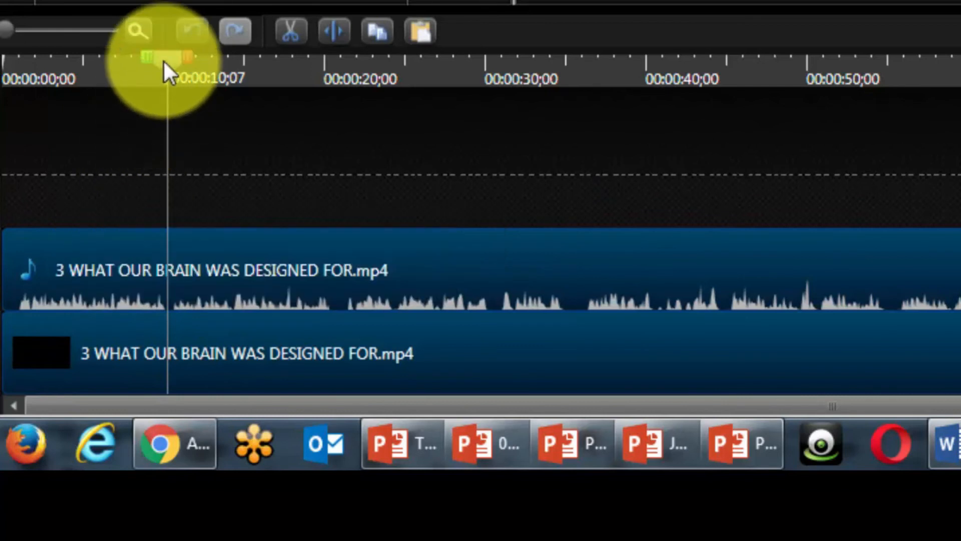
{"action": "mouse_move", "coordinate": [164, 63]}
{"action": "left_mouse_down"}
{"action": "mouse_move", "coordinate": [90, 64]}
{"action": "mouse_move", "coordinate": [166, 71]}
{"action": "left_mouse_up"}
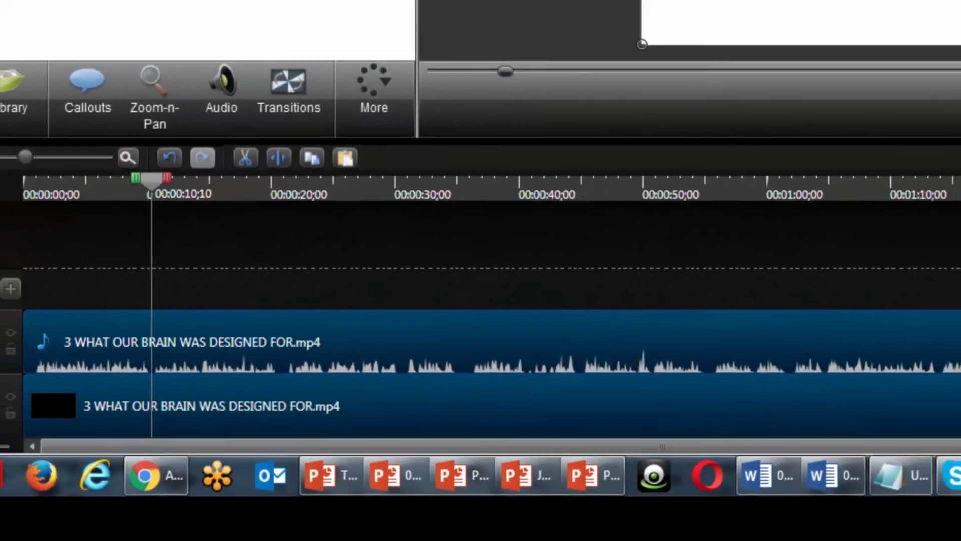
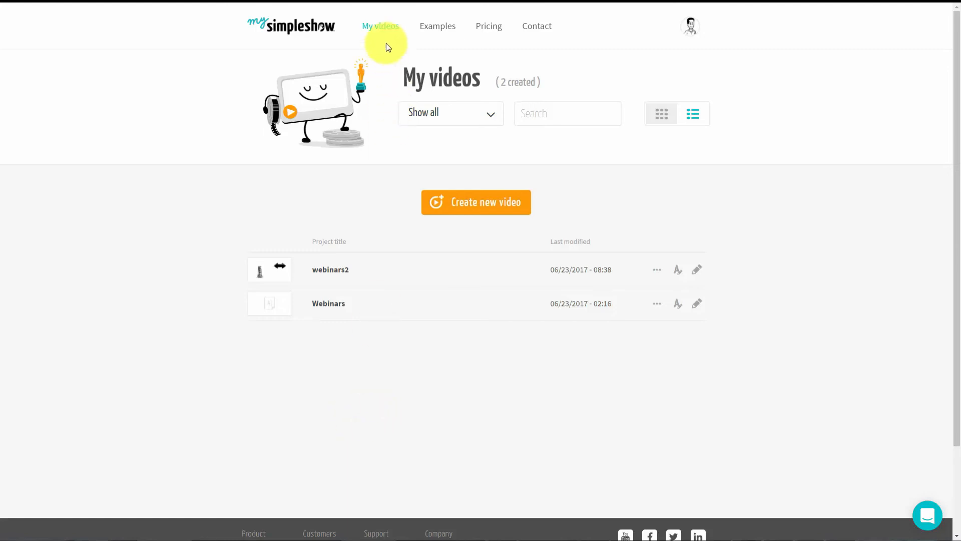
In mysimpleshow, create a new English video project named Webinars 3 from an uploaded PowerPoint file.
{"action": "left_click", "coordinate": [443, 200]}
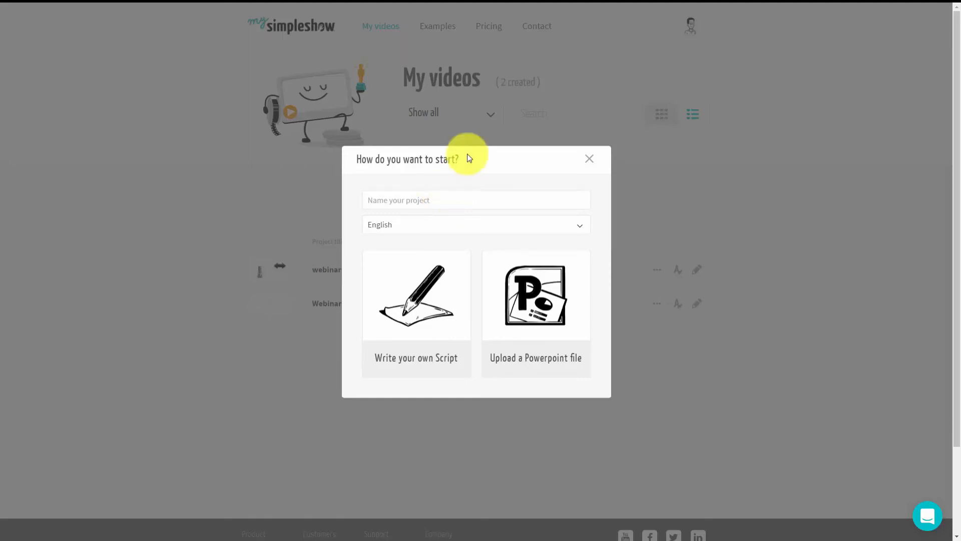
{"action": "left_click", "coordinate": [430, 203]}
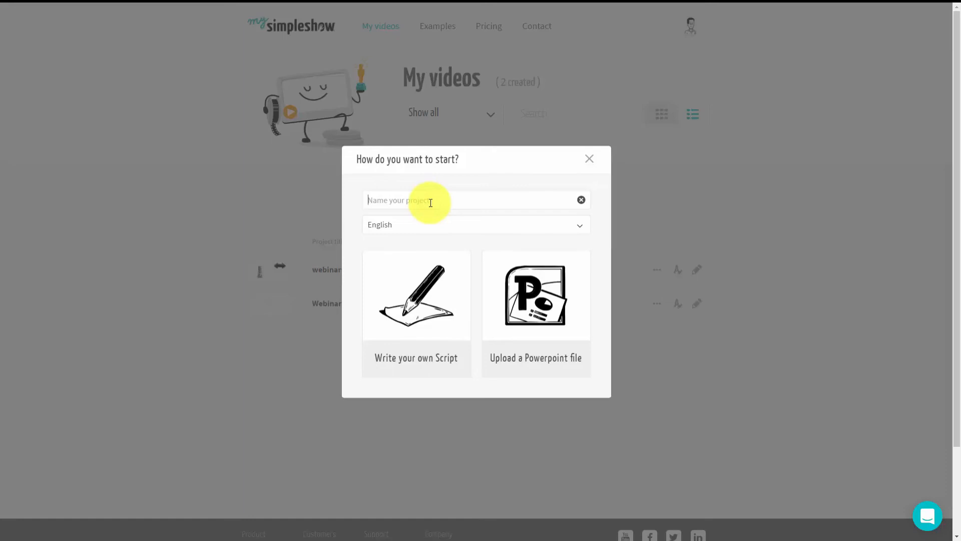
{"action": "type", "text": "Webinars 3"}
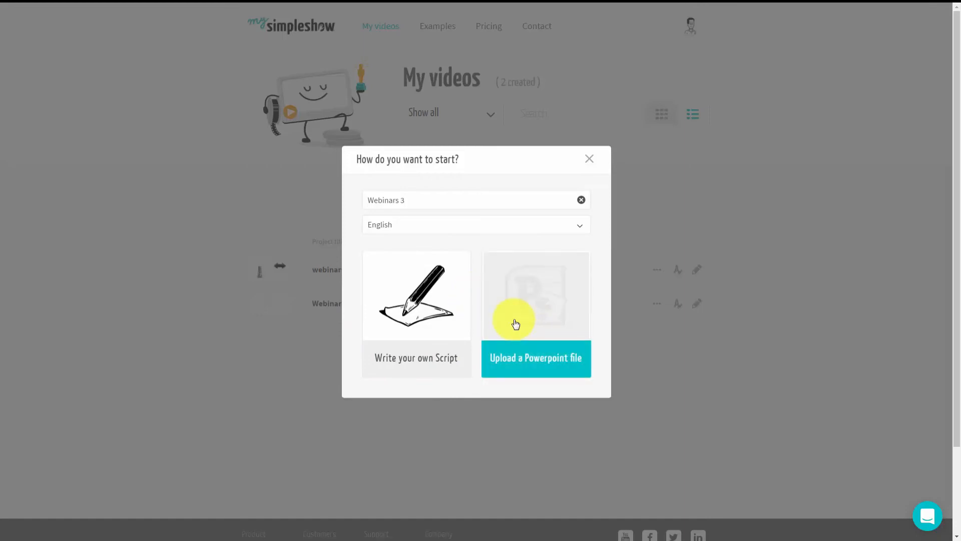
{"action": "left_click", "coordinate": [530, 356]}
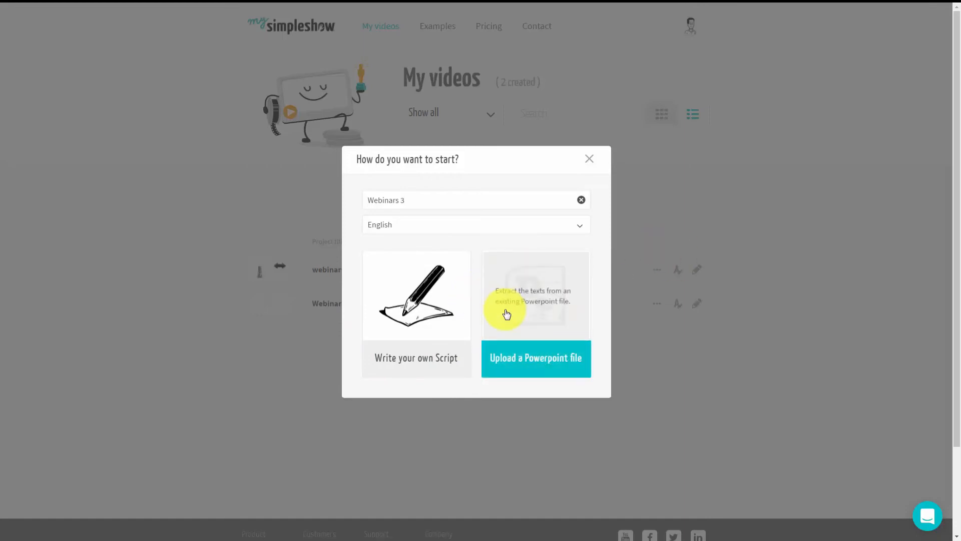
{"action": "left_click", "coordinate": [517, 353]}
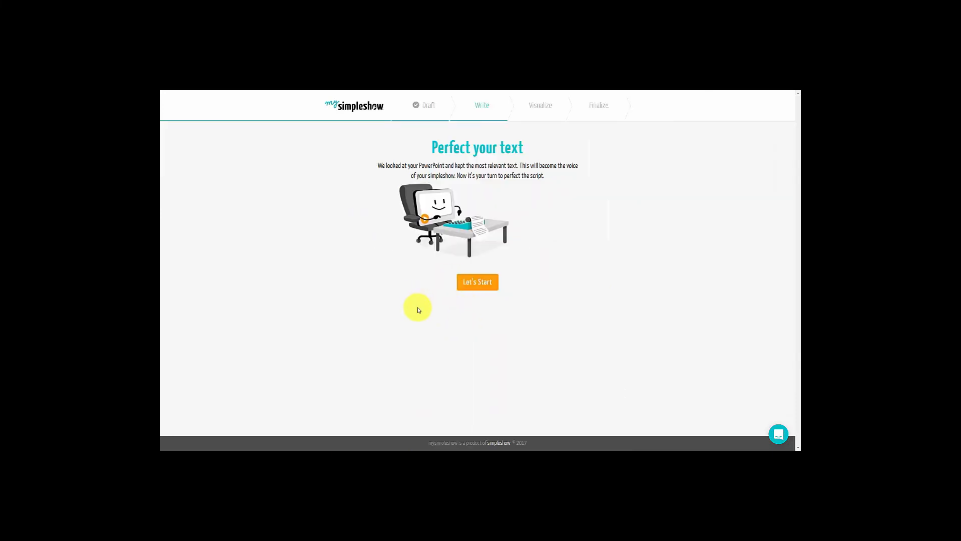
Open the script extracted from the PowerPoint in the Write stage and look through its text sections.
{"action": "left_click", "coordinate": [476, 283]}
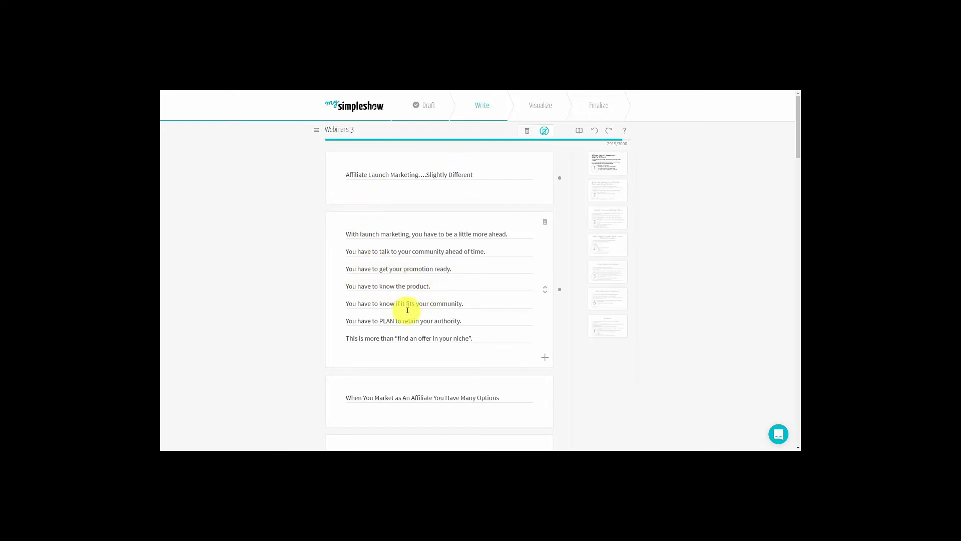
{"action": "scroll", "coordinate": [408, 310], "scroll_direction": "down", "scroll_amount": 3}
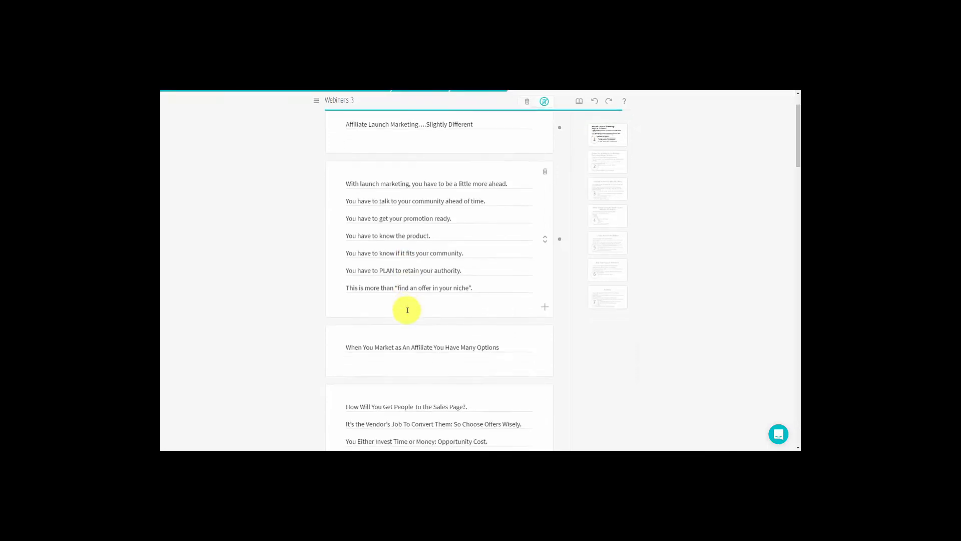
{"action": "scroll", "coordinate": [407, 310], "scroll_direction": "down", "scroll_amount": 5}
{"action": "scroll", "coordinate": [408, 310], "scroll_direction": "up", "scroll_amount": 5}
{"action": "scroll", "coordinate": [408, 310], "scroll_direction": "up", "scroll_amount": 2}
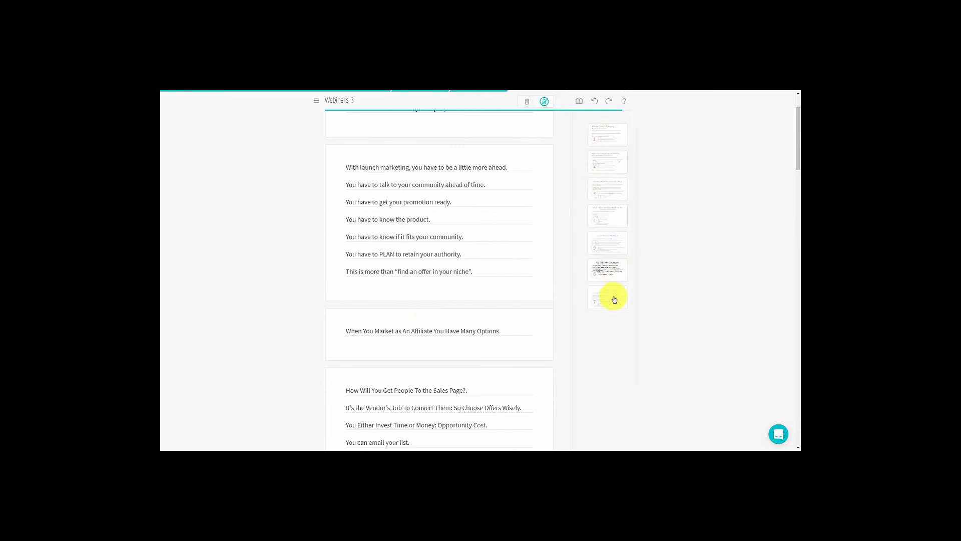
{"action": "scroll", "coordinate": [524, 257], "scroll_direction": "up", "scroll_amount": 2}
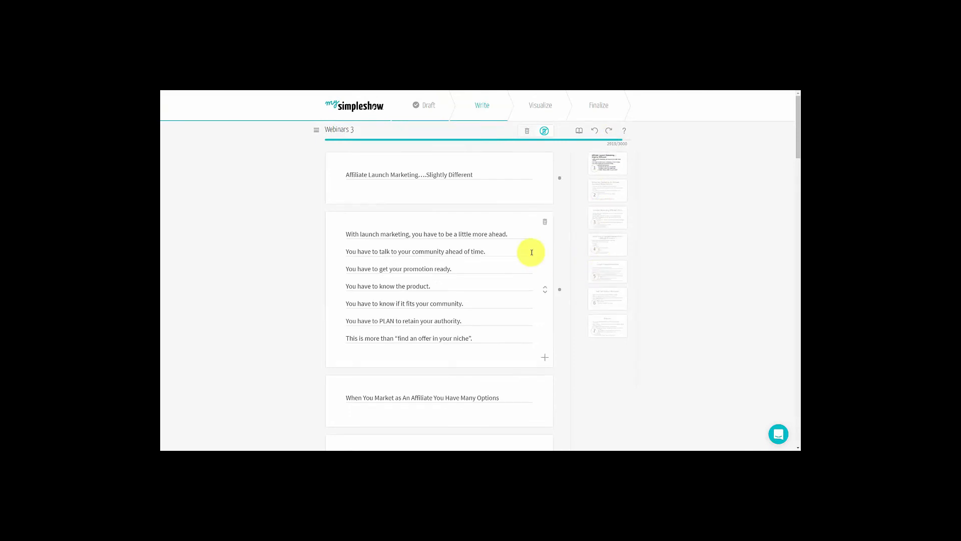
Look through the rest of the Webinars 3 script and continue to the Visualize stage, dismissing the introductory help.
{"action": "scroll", "coordinate": [532, 252], "scroll_direction": "down", "scroll_amount": 3}
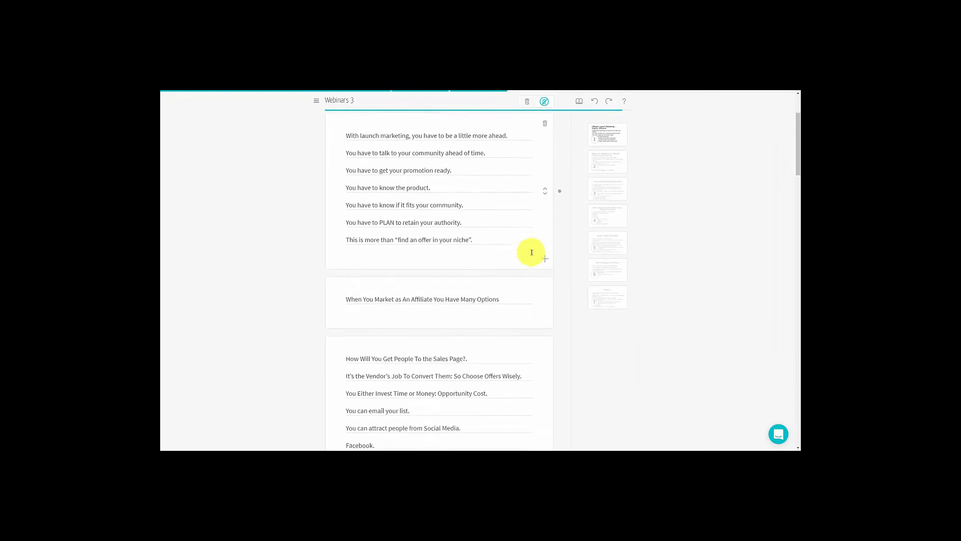
{"action": "scroll", "coordinate": [531, 252], "scroll_direction": "down", "scroll_amount": 10}
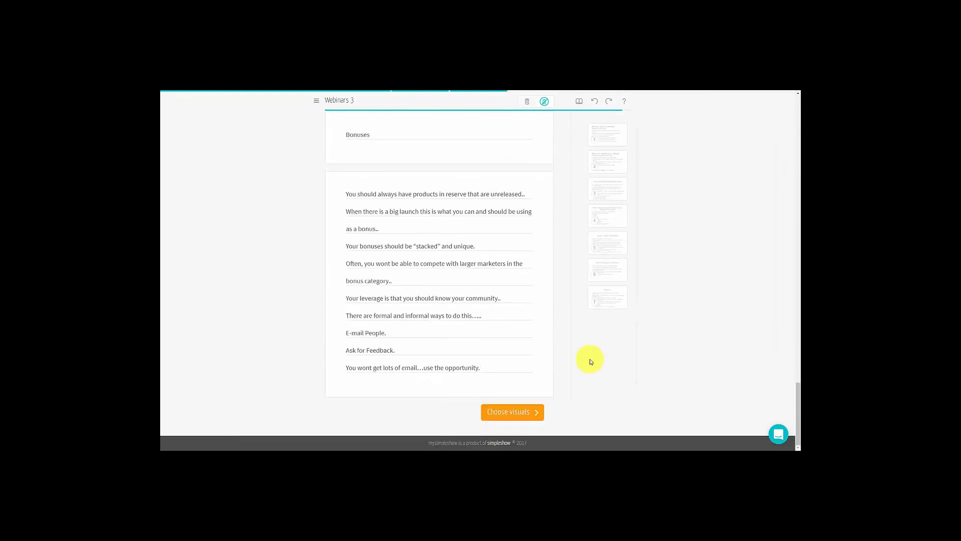
{"action": "left_click", "coordinate": [509, 413]}
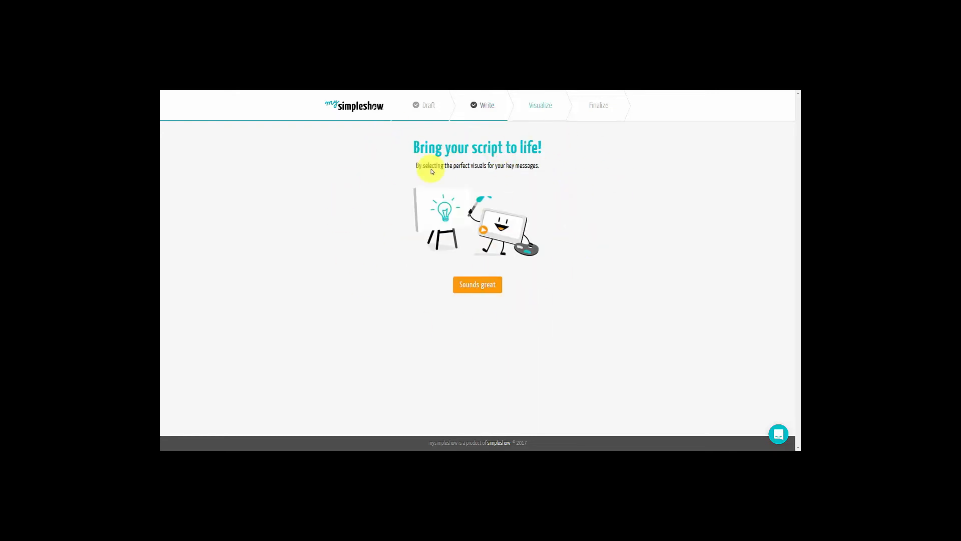
{"action": "left_click", "coordinate": [477, 286]}
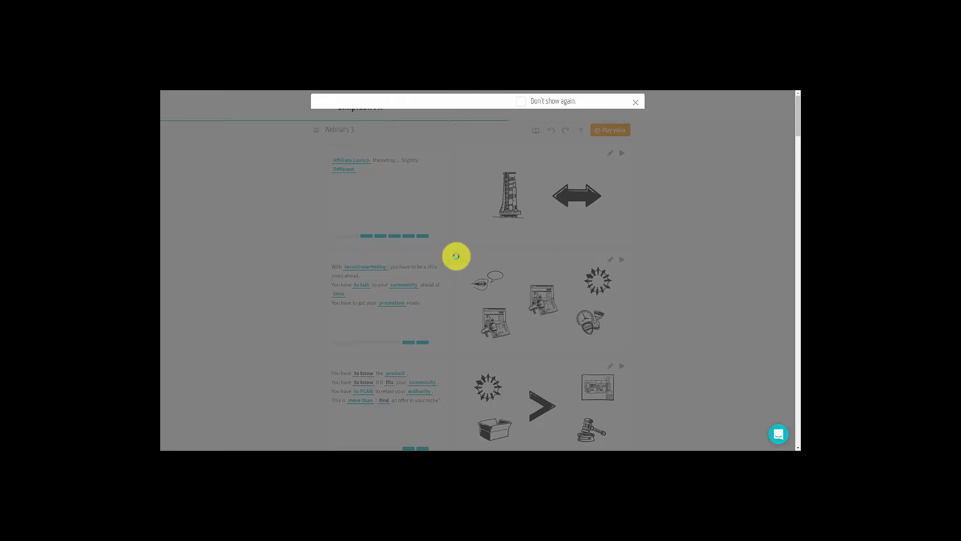
{"action": "left_click", "coordinate": [395, 251]}
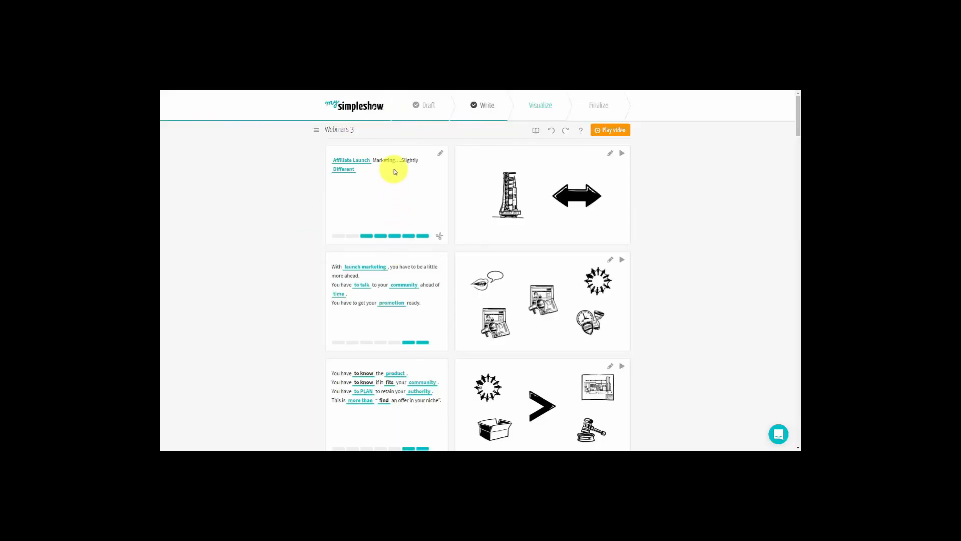
Check the alternative images for the Affiliate Launch keyword, keep the suggested visuals and mysimpleshow closing frame, and continue to audio selection.
{"action": "mouse_move", "coordinate": [364, 162]}
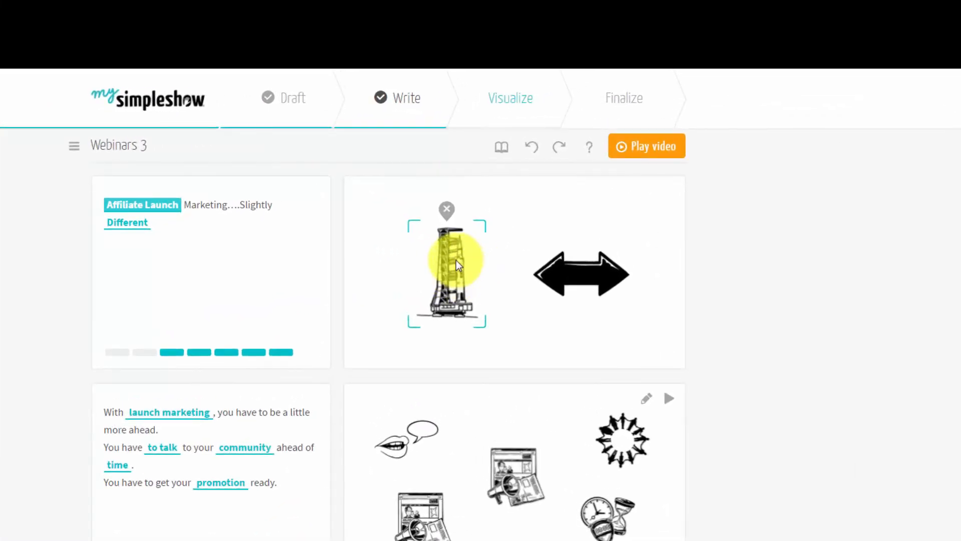
{"action": "mouse_move", "coordinate": [456, 260]}
{"action": "left_click", "coordinate": [506, 284]}
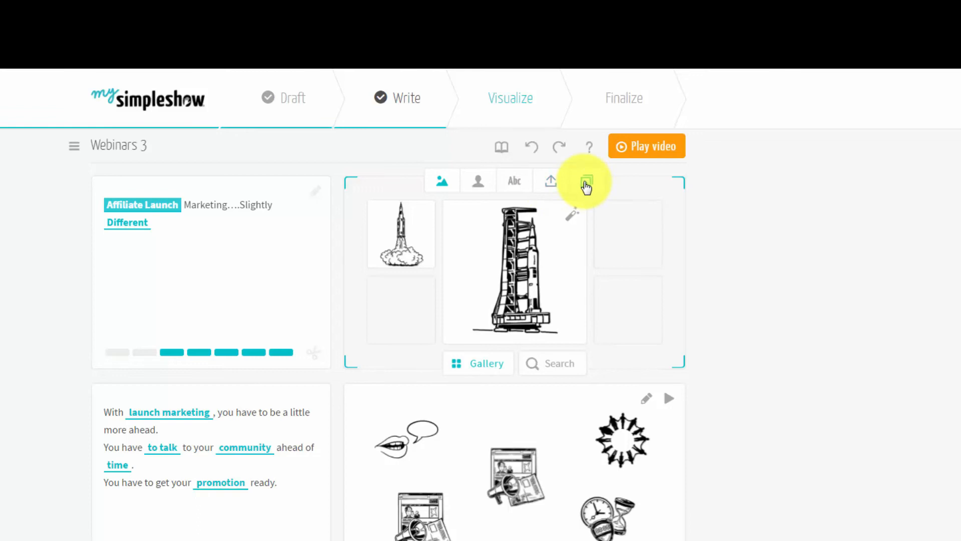
{"action": "left_click", "coordinate": [399, 236]}
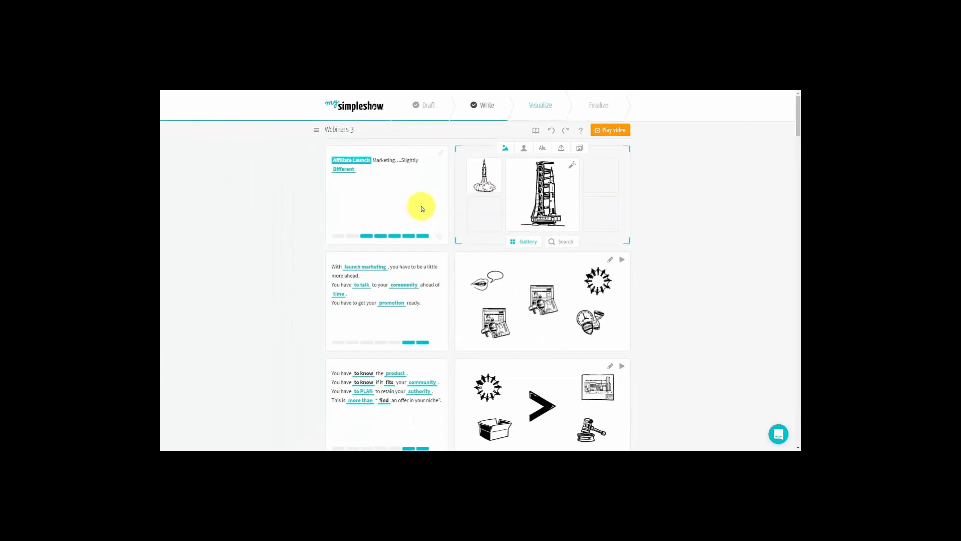
{"action": "left_click", "coordinate": [422, 209]}
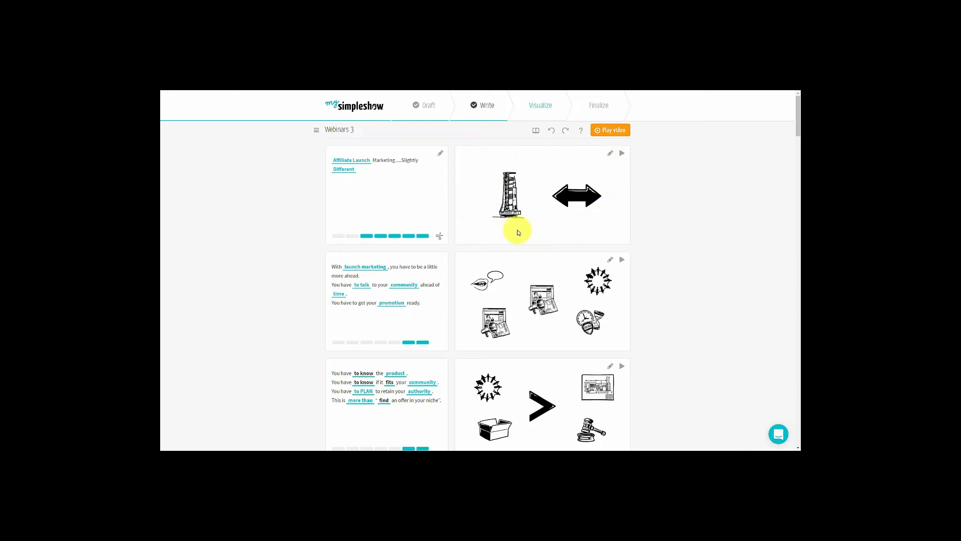
{"action": "scroll", "coordinate": [517, 233], "scroll_direction": "down", "scroll_amount": 10}
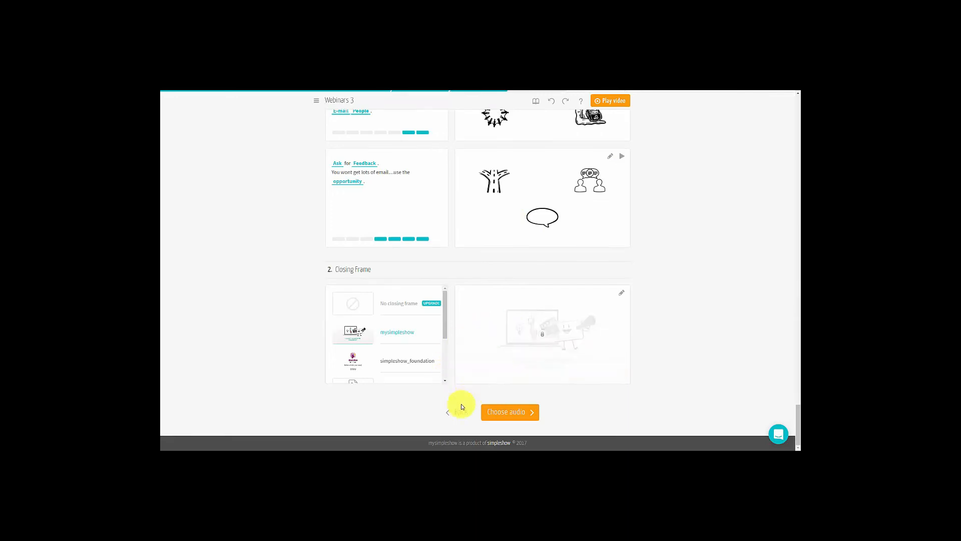
{"action": "left_click", "coordinate": [513, 415]}
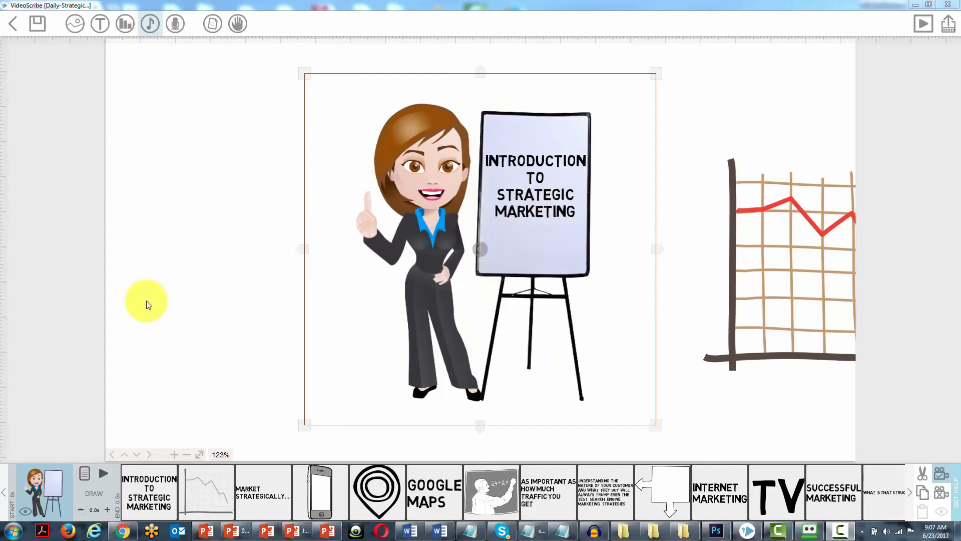
Switch to the VideoScribe strategic marketing project, examine the presenter image's timing properties, and preview the scribe from that image.
{"action": "left_click", "coordinate": [85, 482]}
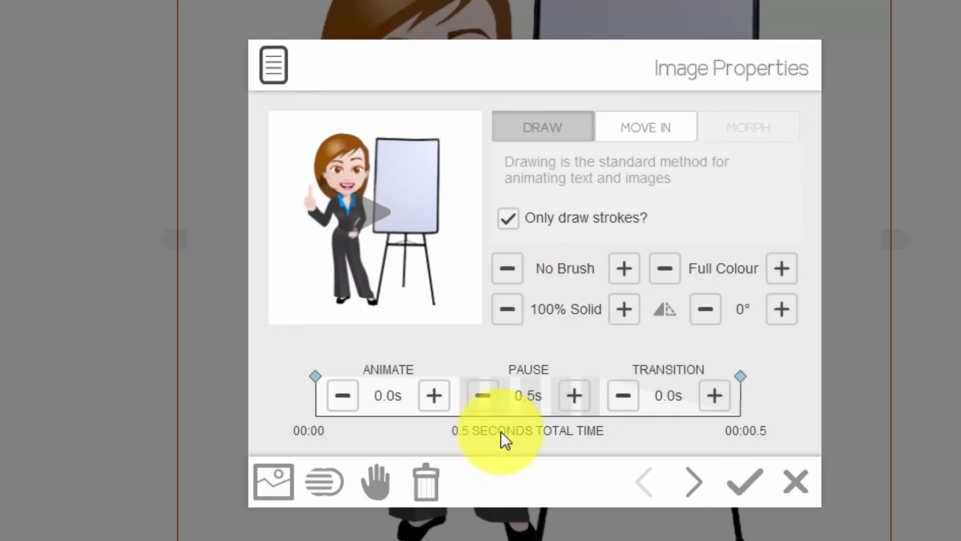
{"action": "left_click", "coordinate": [750, 482]}
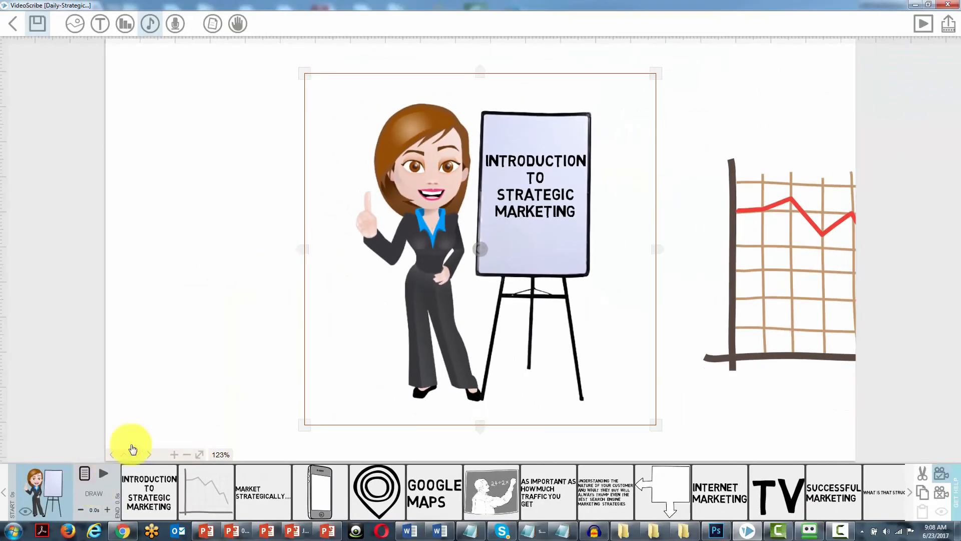
{"action": "left_click", "coordinate": [102, 478]}
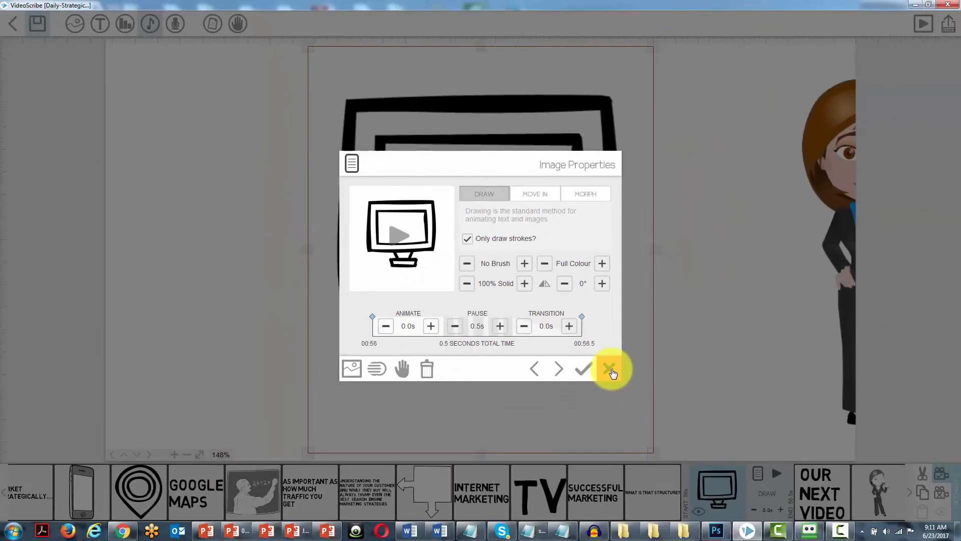
Preview the scribe from the computer monitor image and from the Introduction to Strategic Marketing text.
{"action": "left_click", "coordinate": [771, 479]}
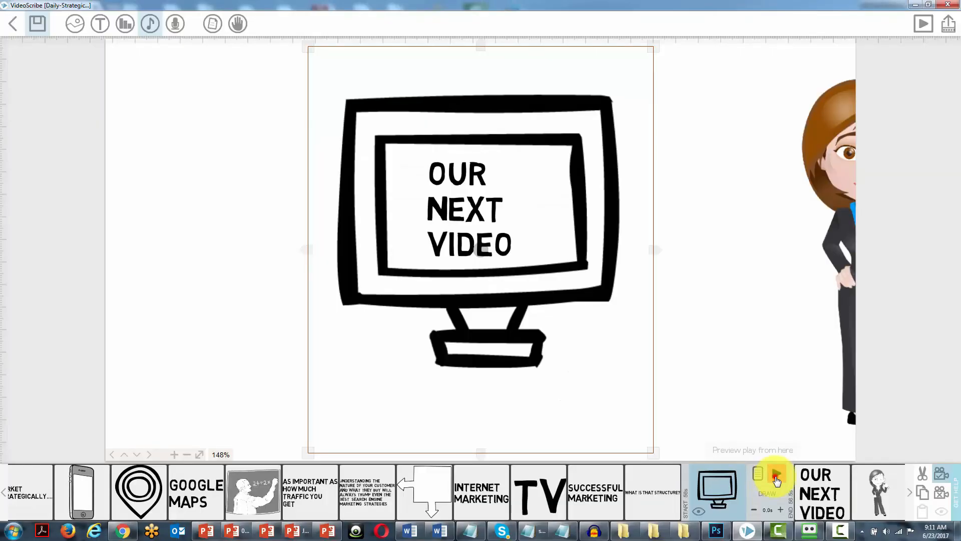
{"action": "left_click", "coordinate": [775, 479]}
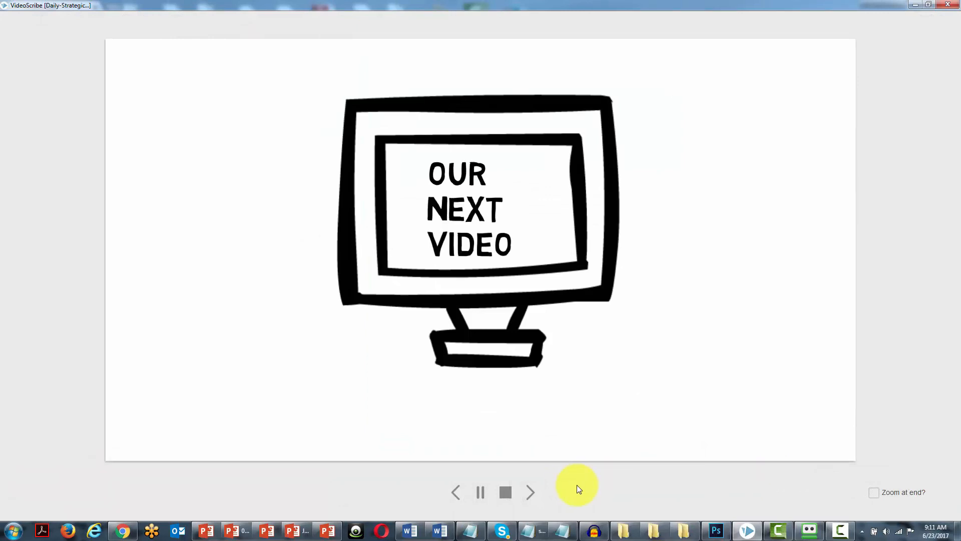
{"action": "left_click", "coordinate": [503, 493]}
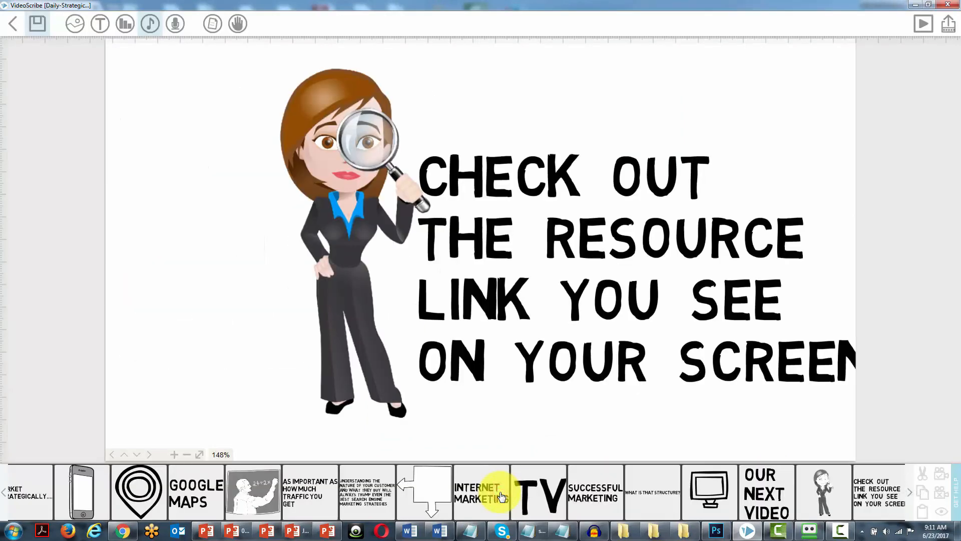
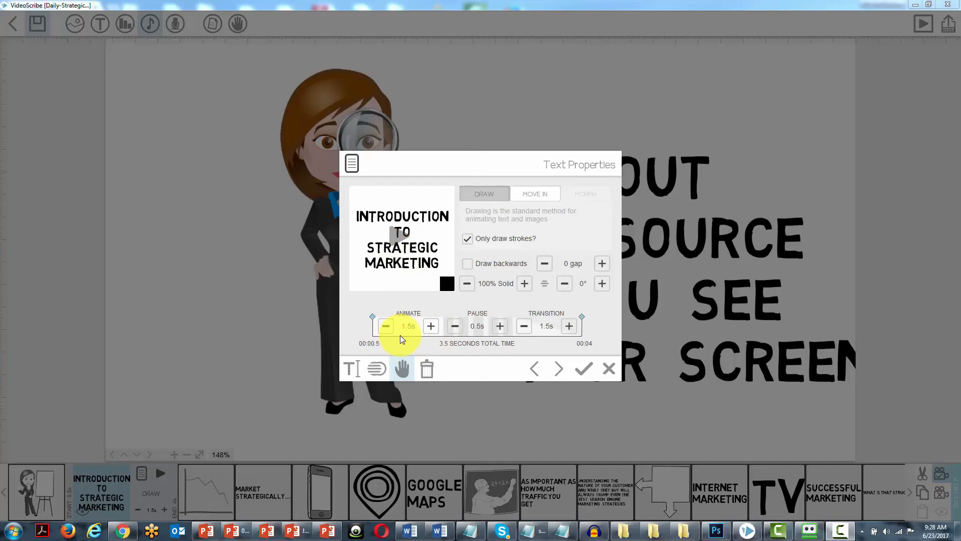
{"action": "left_click", "coordinate": [160, 473]}
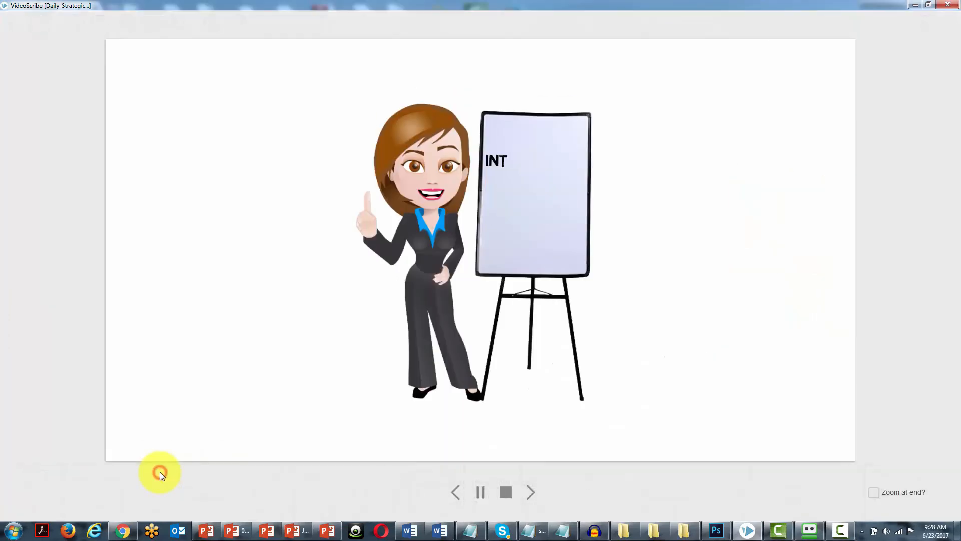
{"action": "left_click", "coordinate": [505, 493]}
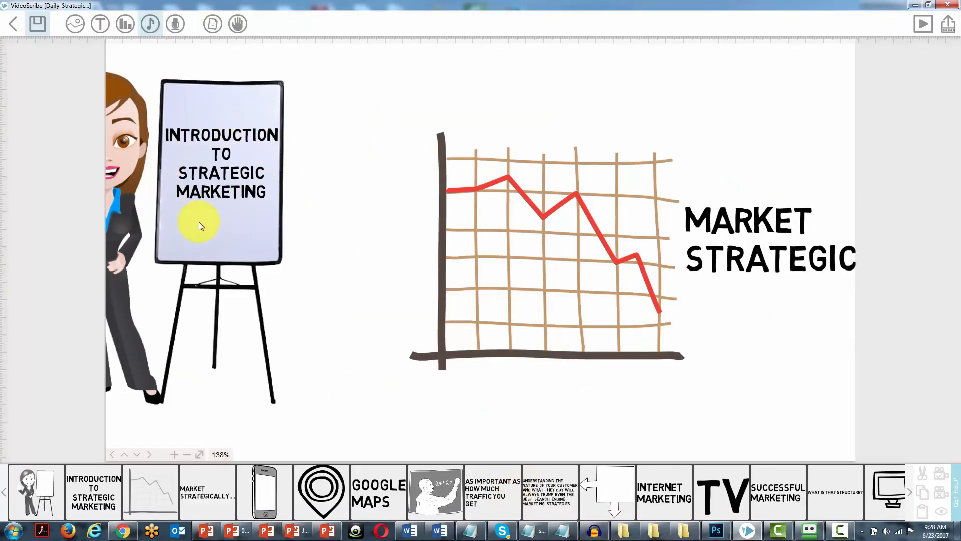
Set the Introduction to Strategic Marketing text's animate time to 2.5 seconds and preview the scribe from that text.
{"action": "double_click", "coordinate": [230, 224]}
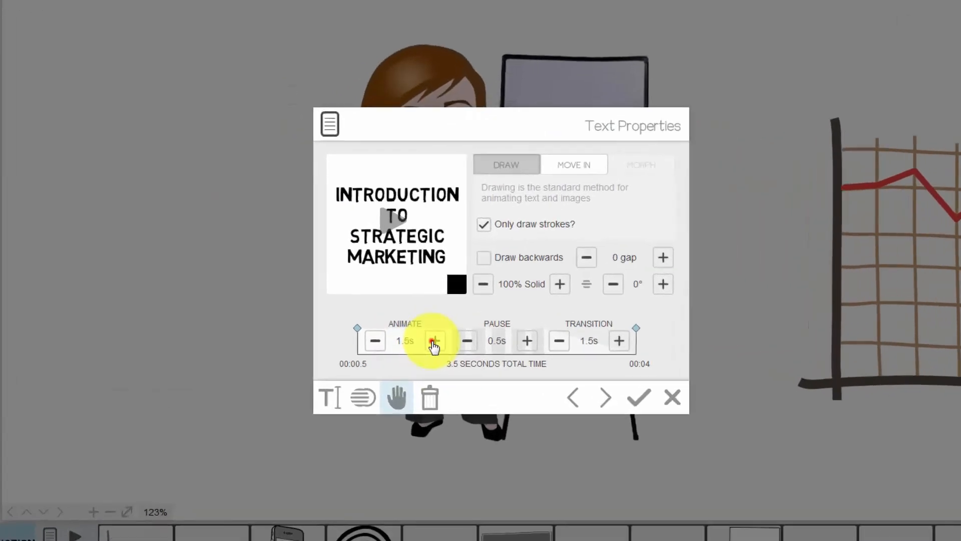
{"action": "left_click", "coordinate": [430, 325]}
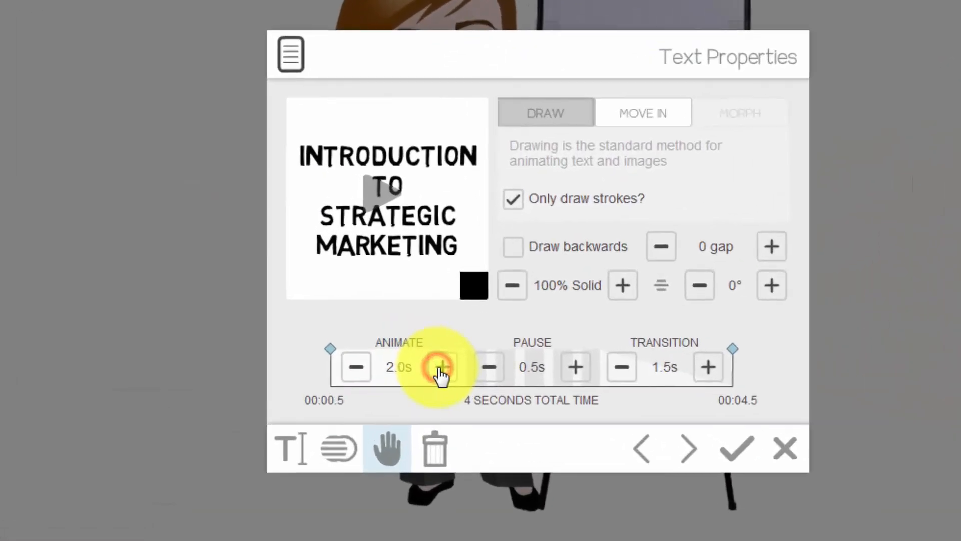
{"action": "left_click", "coordinate": [430, 326]}
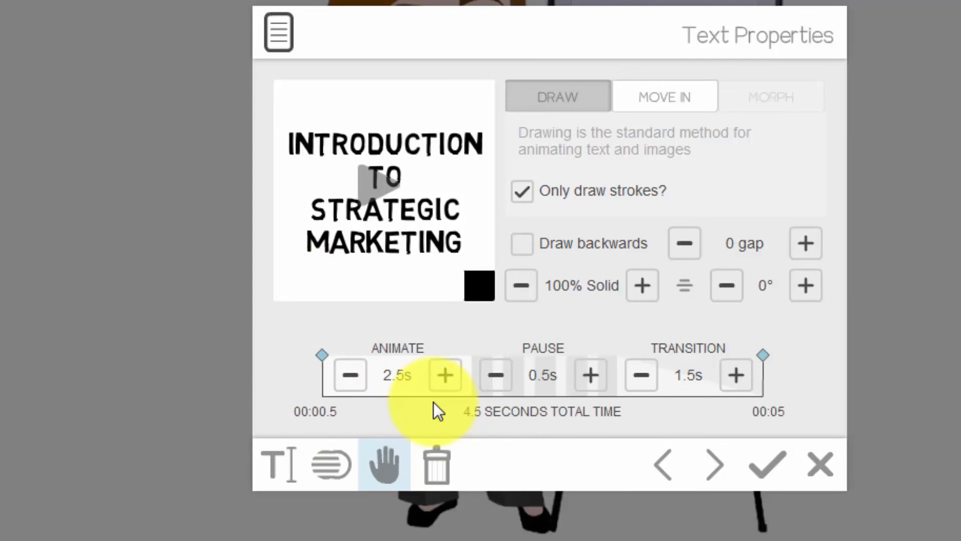
{"action": "key", "text": "Escape"}
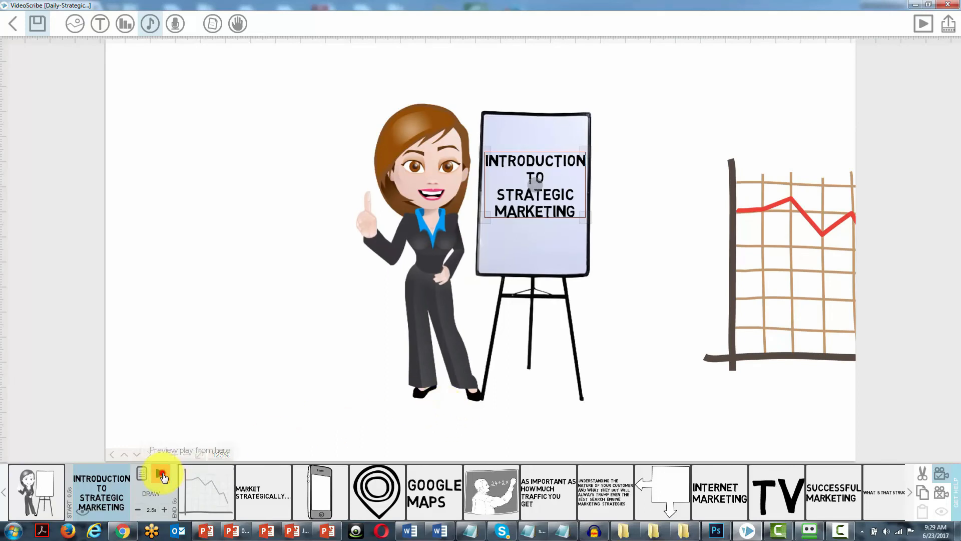
{"action": "left_click", "coordinate": [161, 474]}
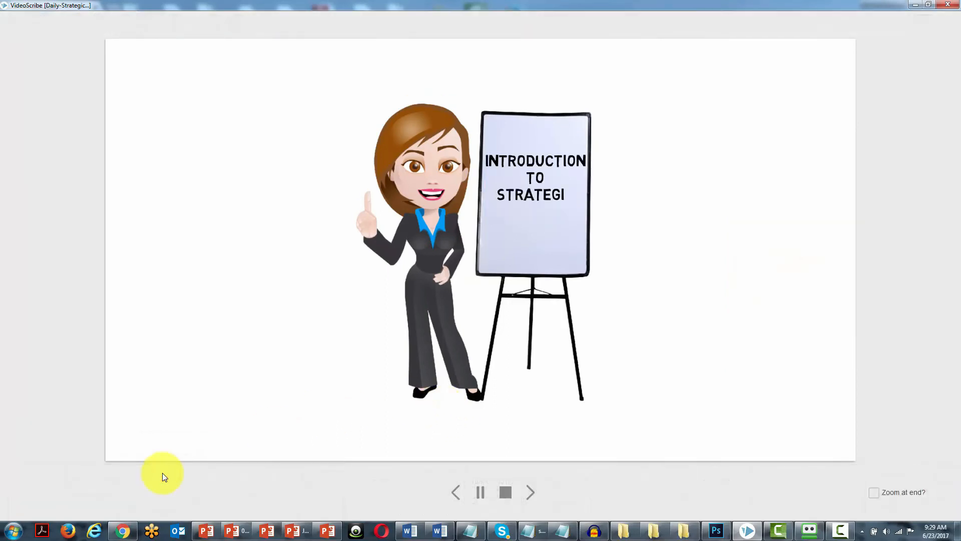
{"action": "left_click", "coordinate": [506, 493]}
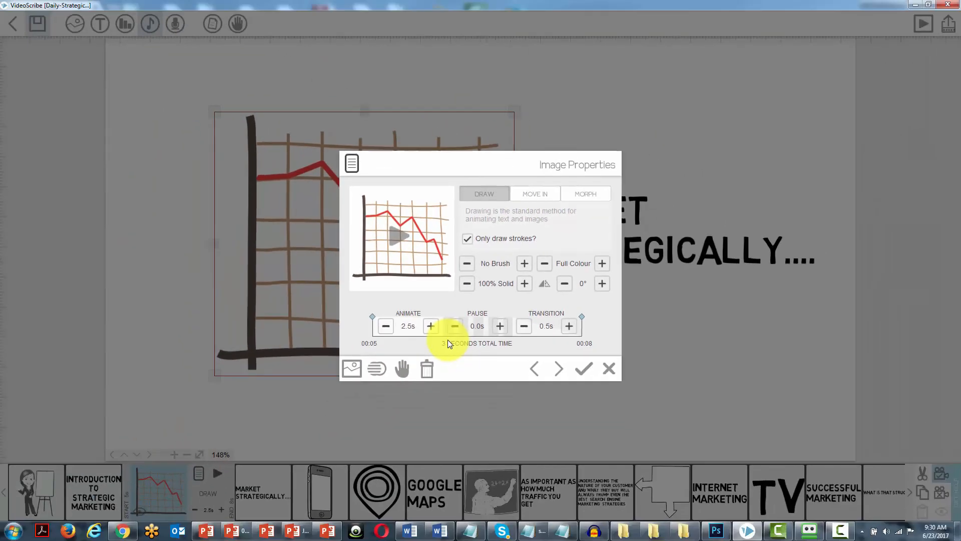
Set the declining line chart's animate time to 1.5 seconds and preview the scribe from the chart.
{"action": "key", "text": "Escape"}
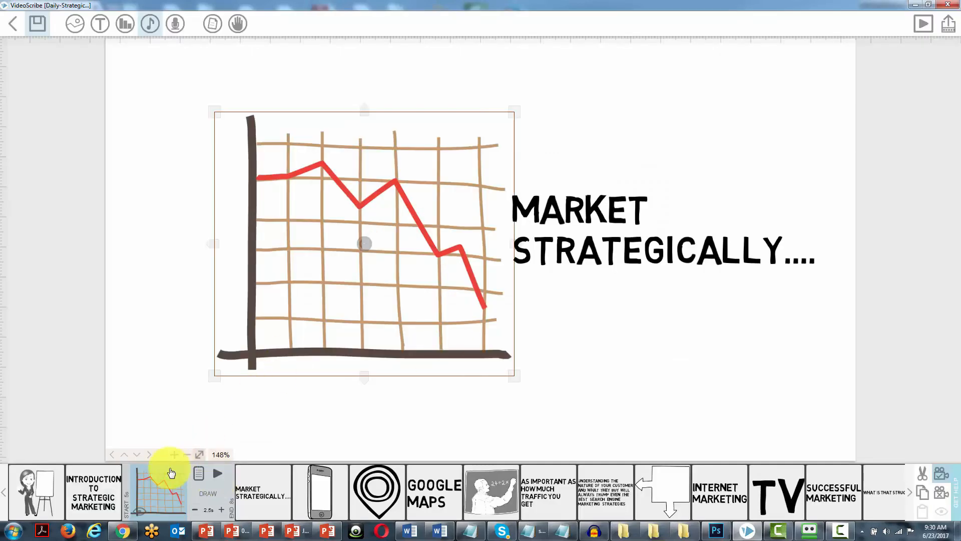
{"action": "left_click", "coordinate": [214, 474]}
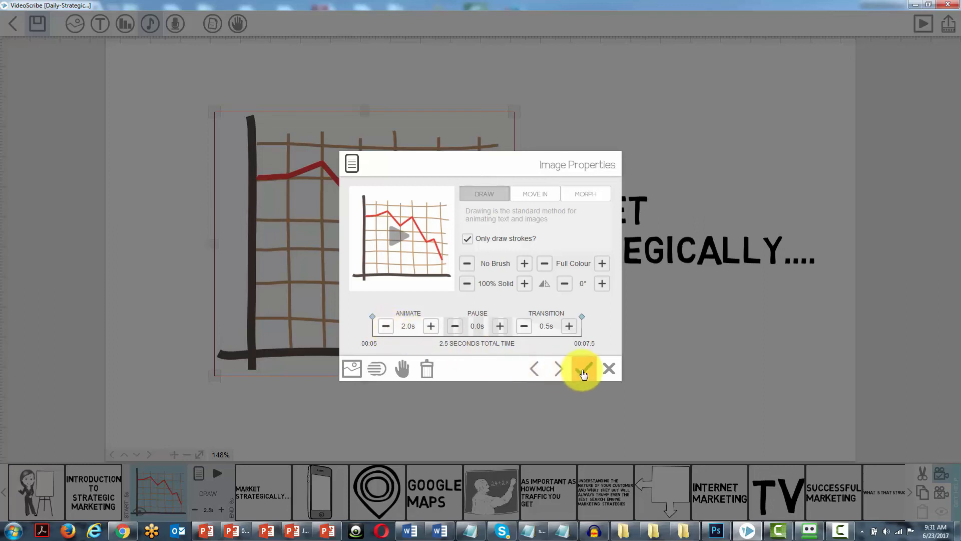
{"action": "left_click", "coordinate": [386, 327]}
{"action": "left_click", "coordinate": [583, 370]}
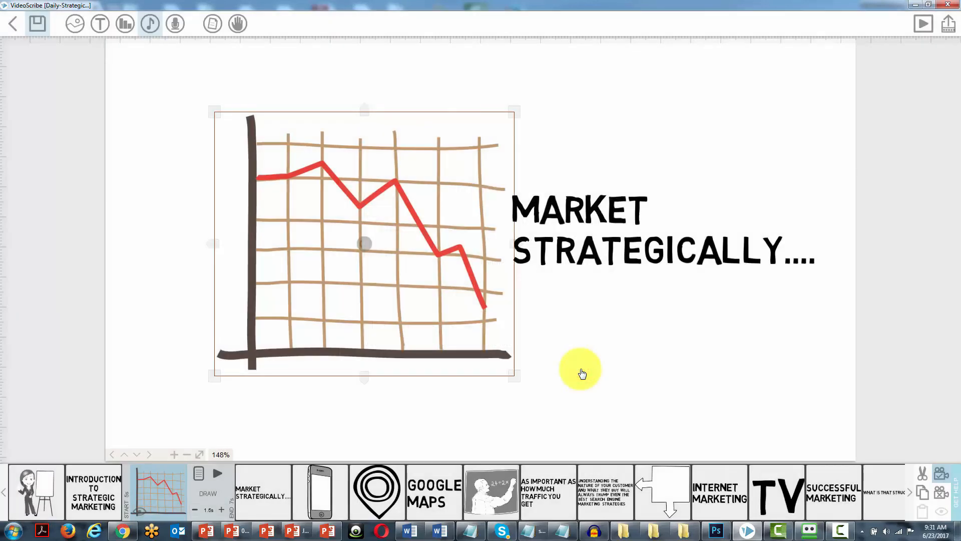
{"action": "left_click", "coordinate": [216, 473]}
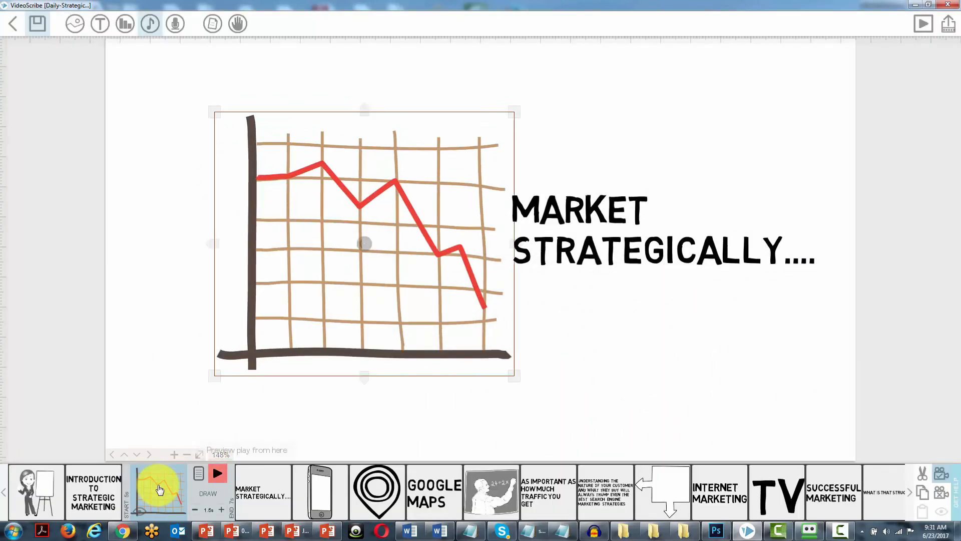
{"action": "left_click", "coordinate": [198, 473]}
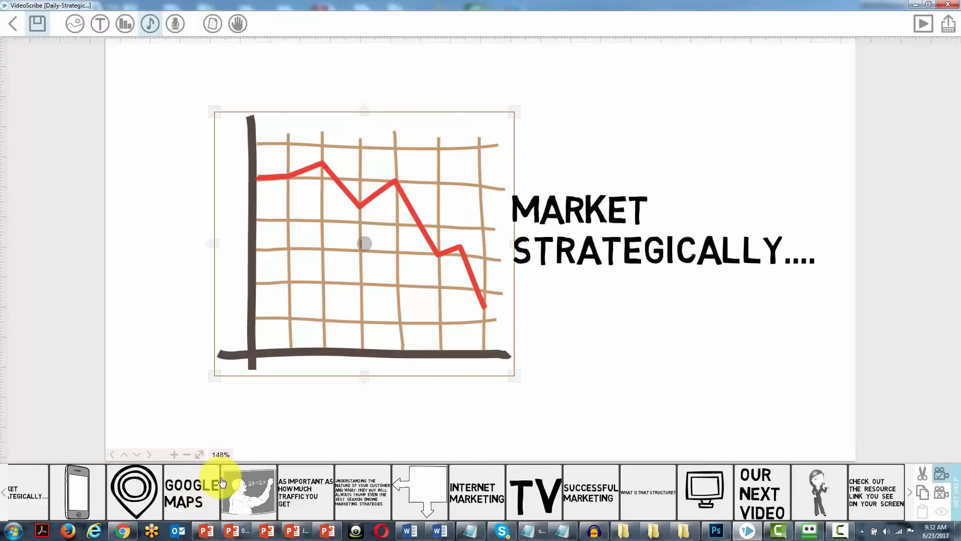
Examine the timing properties of the Google Maps text and the declining line chart.
{"action": "left_click", "coordinate": [192, 495]}
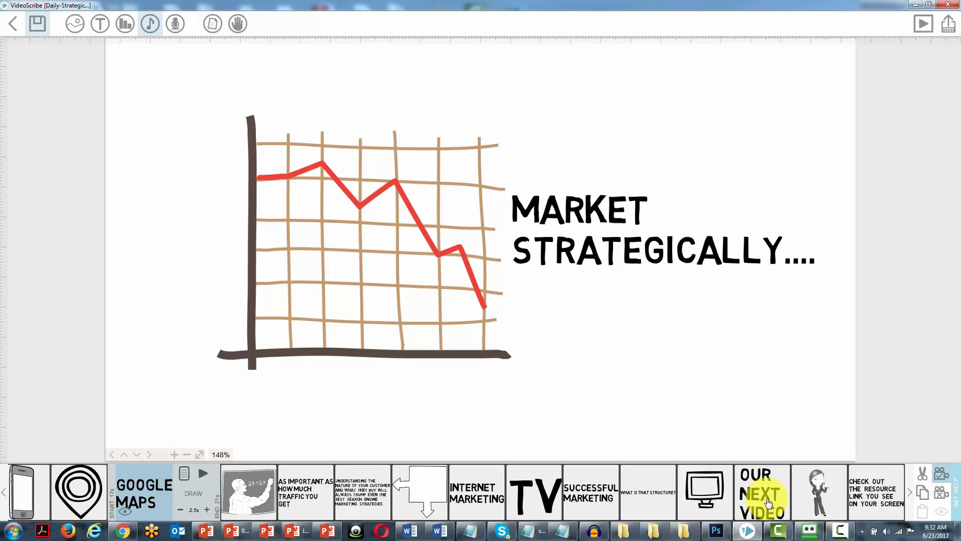
{"action": "left_click", "coordinate": [183, 482]}
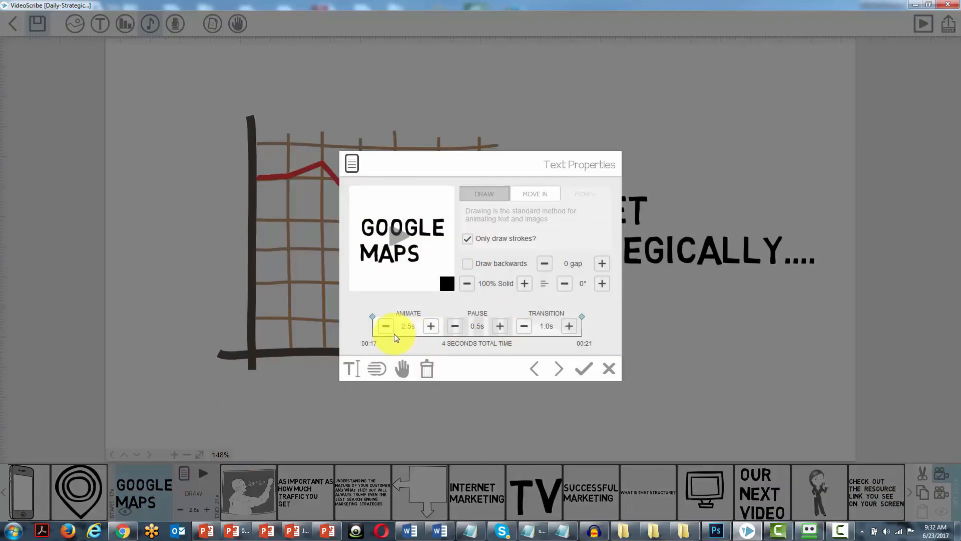
{"action": "left_click", "coordinate": [609, 369]}
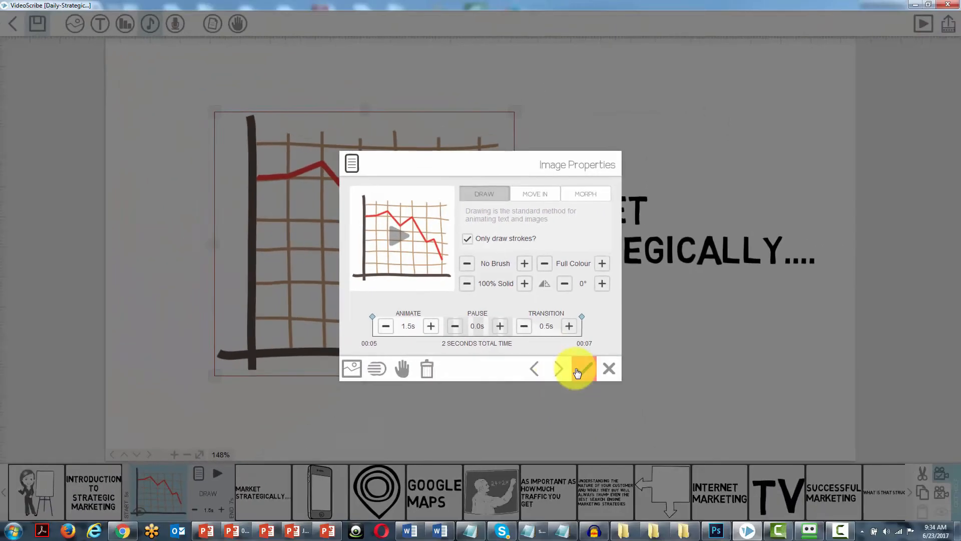
{"action": "left_click", "coordinate": [632, 490]}
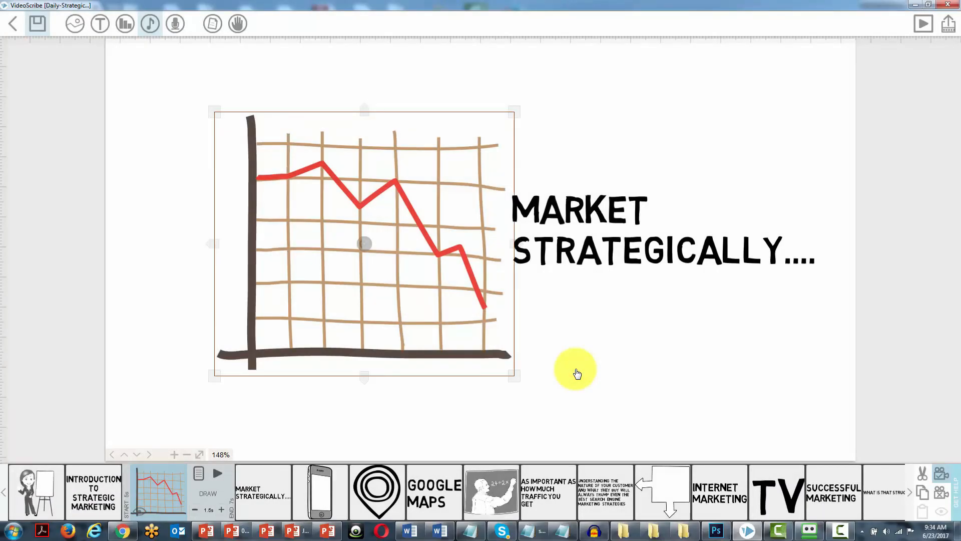
Deselect the declining line chart and advance from the presenter image's properties to those of the next element.
{"action": "left_click", "coordinate": [577, 373]}
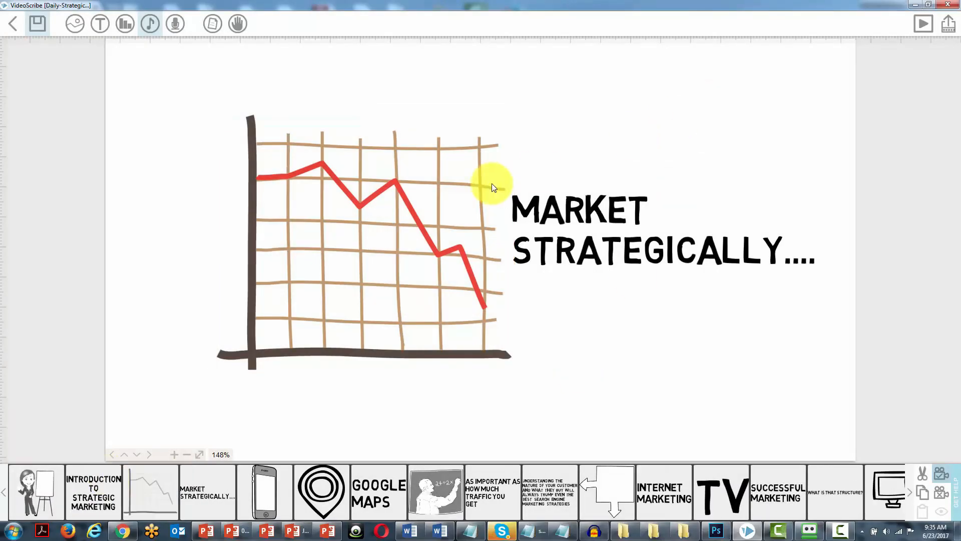
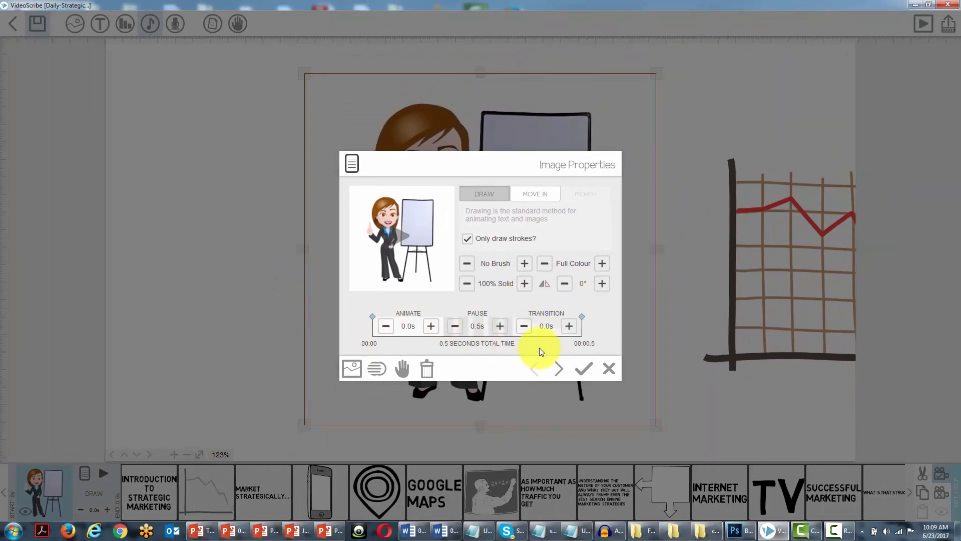
{"action": "left_click", "coordinate": [559, 369]}
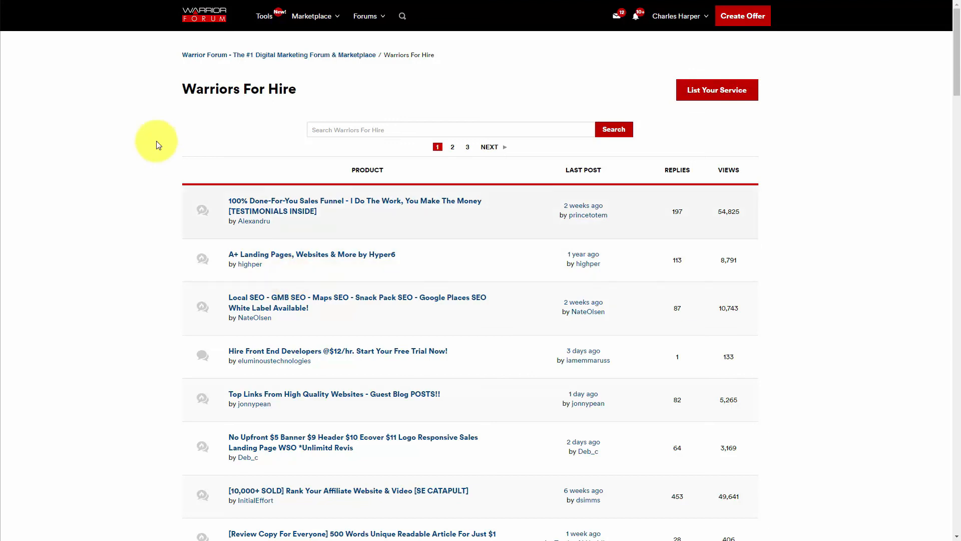
Look through the Warriors For Hire listings on Warrior Forum, then the mysimpleshow and MarketingCharts home pages in the browser.
{"action": "scroll", "coordinate": [140, 199], "scroll_direction": "down", "scroll_amount": 1}
{"action": "scroll", "coordinate": [140, 199], "scroll_direction": "down", "scroll_amount": 1}
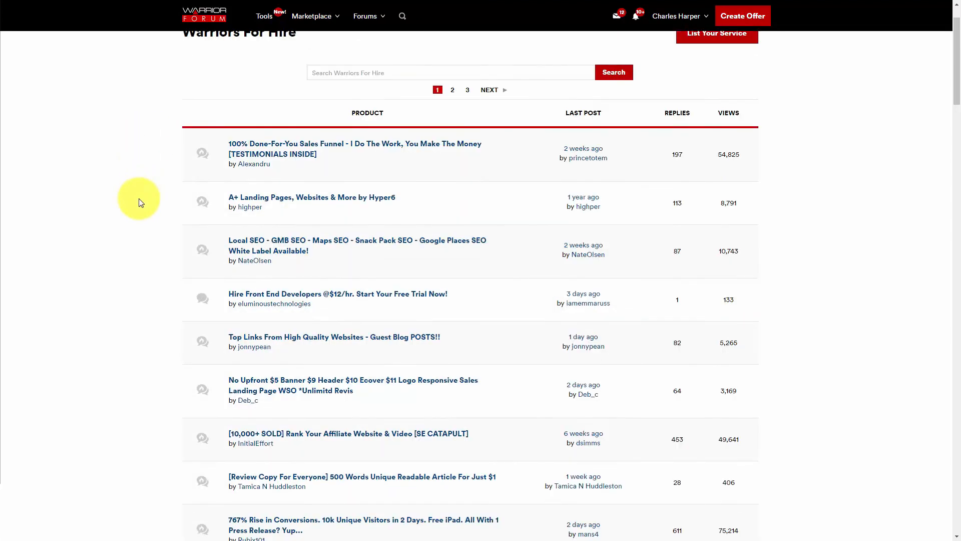
{"action": "scroll", "coordinate": [140, 202], "scroll_direction": "up", "scroll_amount": 2}
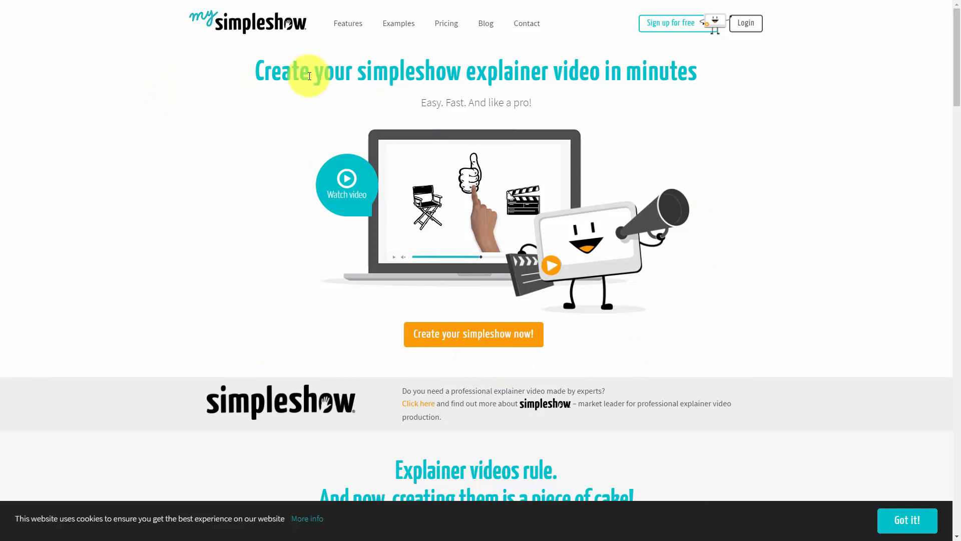
{"action": "key", "text": "ctrl+Tab"}
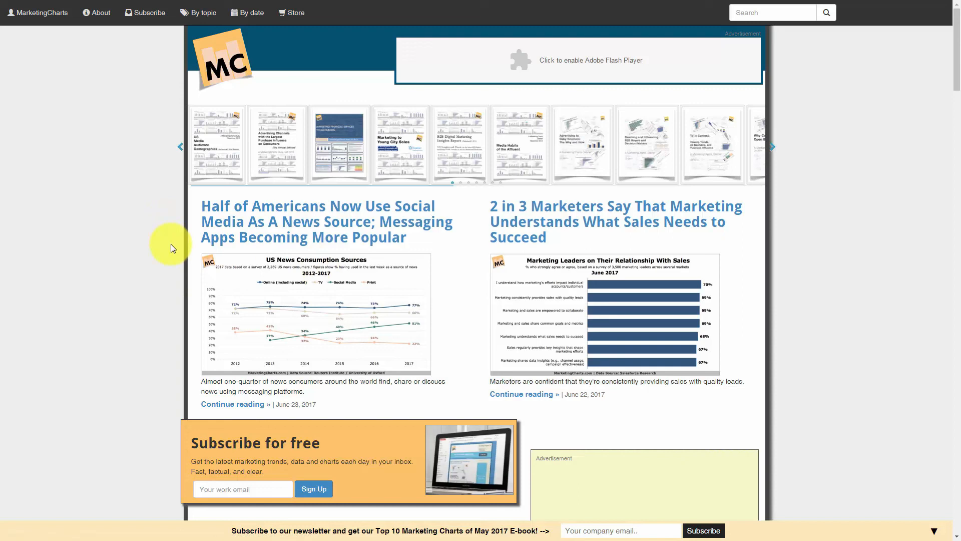
{"action": "key", "text": "ctrl+Tab"}
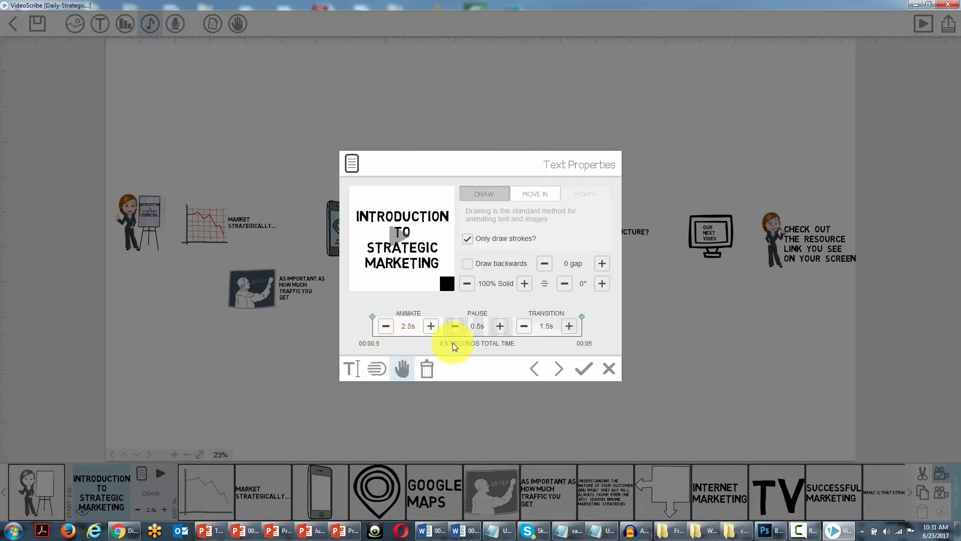
Switch to PowerPoint and show the blogging presentation.
{"action": "left_click", "coordinate": [289, 535]}
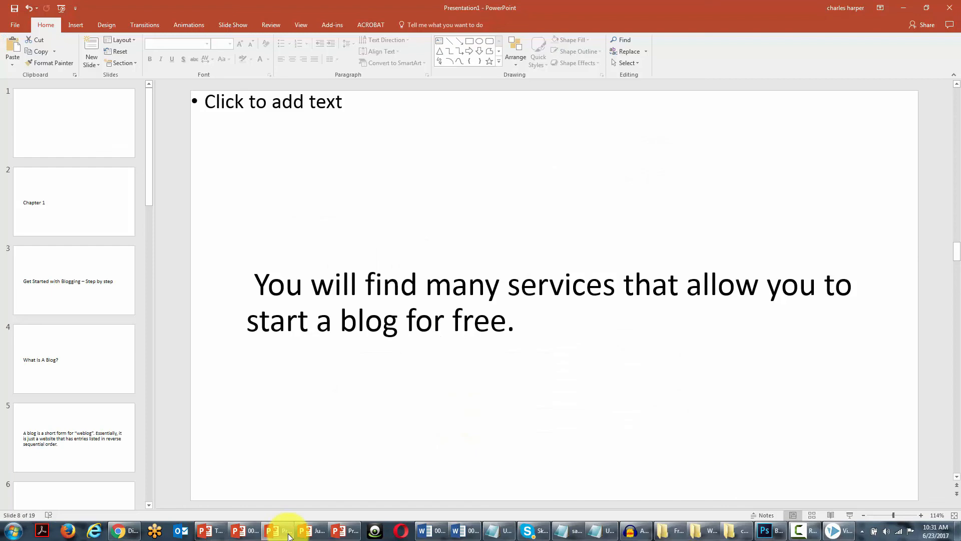